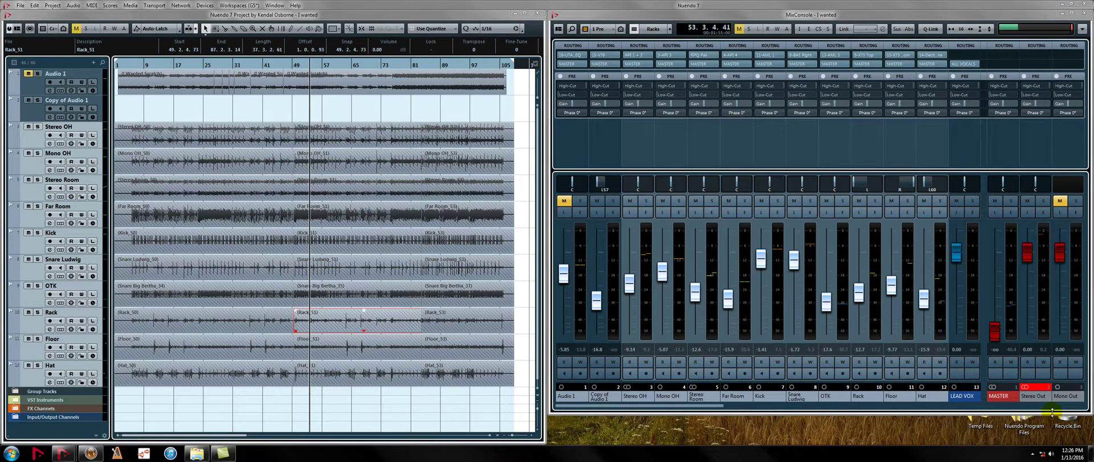
# - Show the Transport panel with its running time display beside the drum project
pyautogui.press('F2')
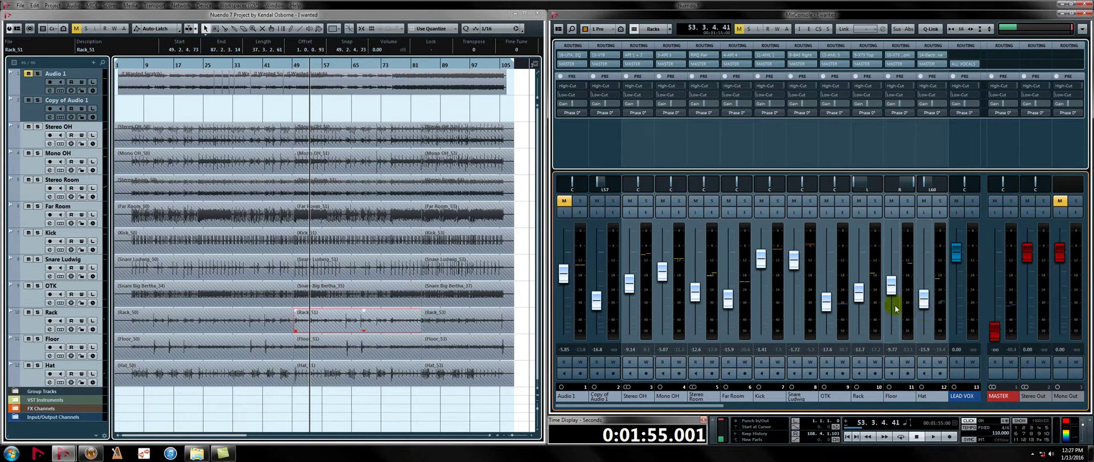
# - Zoom the arrangement out horizontally to show the whole song
pyautogui.click(354, 108)
pyautogui.hotkey('shift', 'h')
pyautogui.press('h')
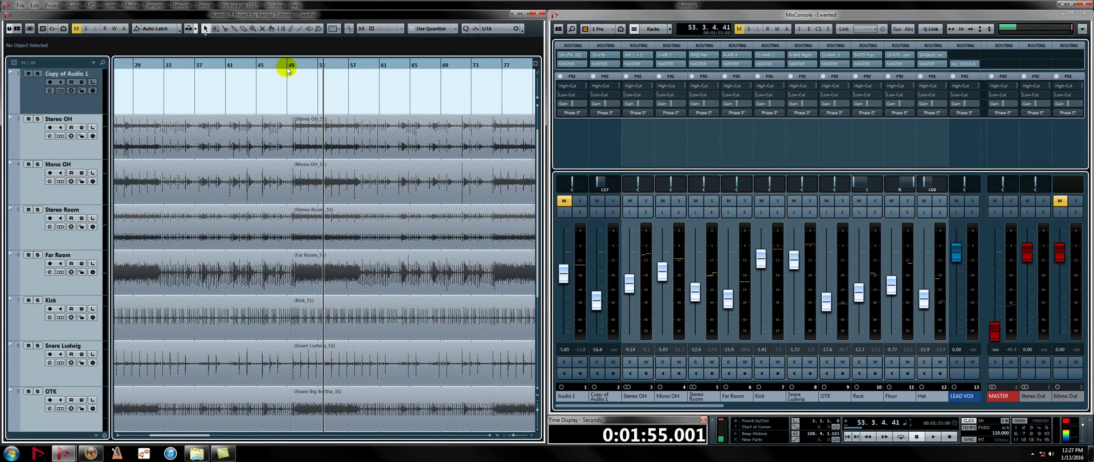
pyautogui.moveTo(287, 66); pyautogui.dragTo(298, 93)
pyautogui.press('g')
pyautogui.press('g')
pyautogui.press('g')
pyautogui.press('g')
pyautogui.press('g')
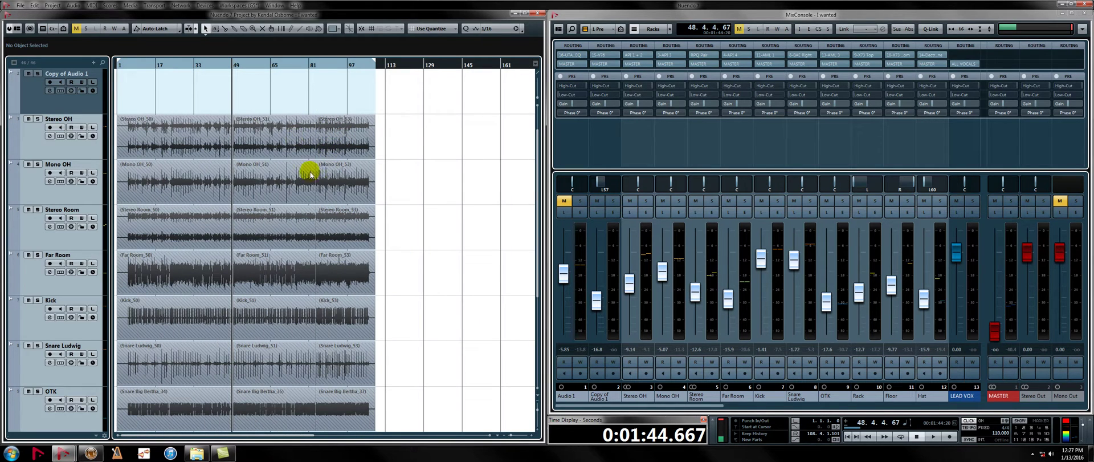
# - Shrink track heights so every drum track from Audio 1 to Hat fits, undoing a trial folder
pyautogui.click(167, 143)
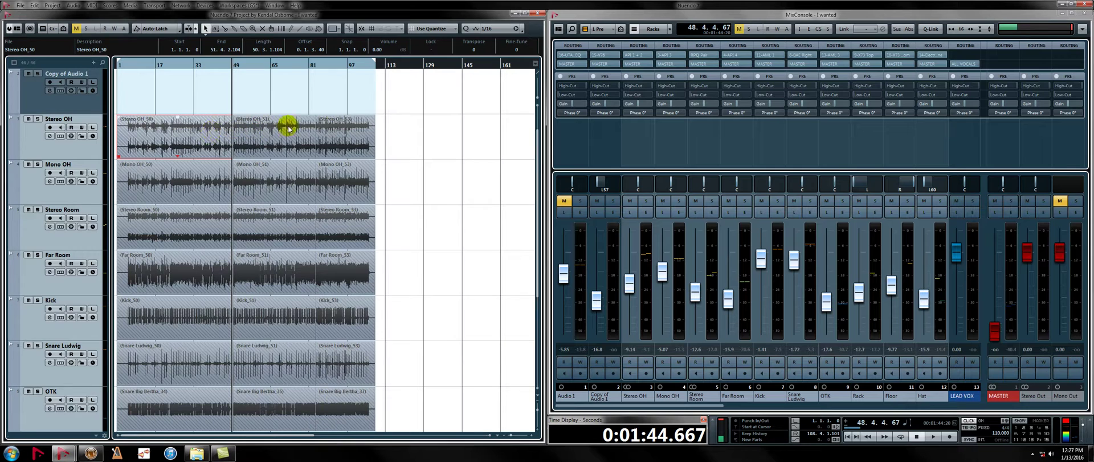
pyautogui.click(337, 126)
pyautogui.scroll(-2, 171, 118)
pyautogui.scroll(2, 171, 118)
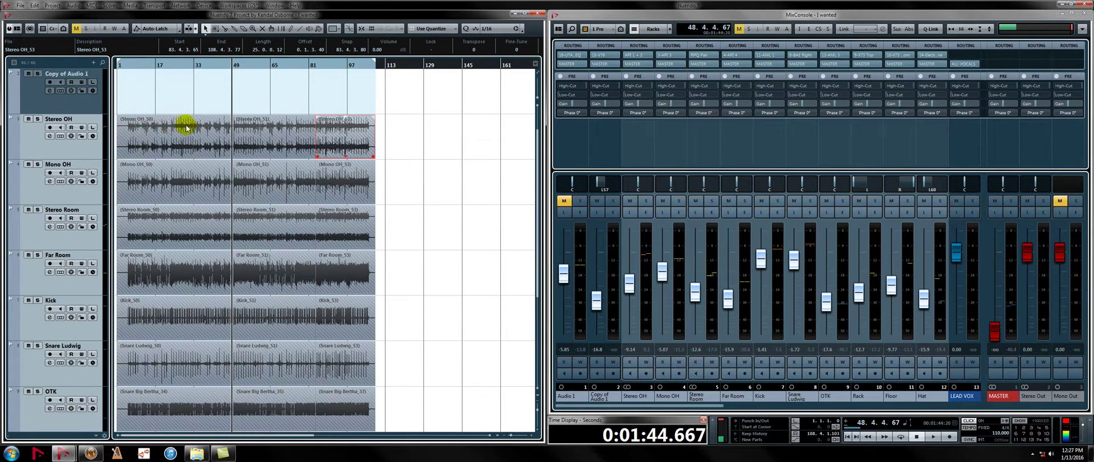
pyautogui.scroll(1, 182, 135)
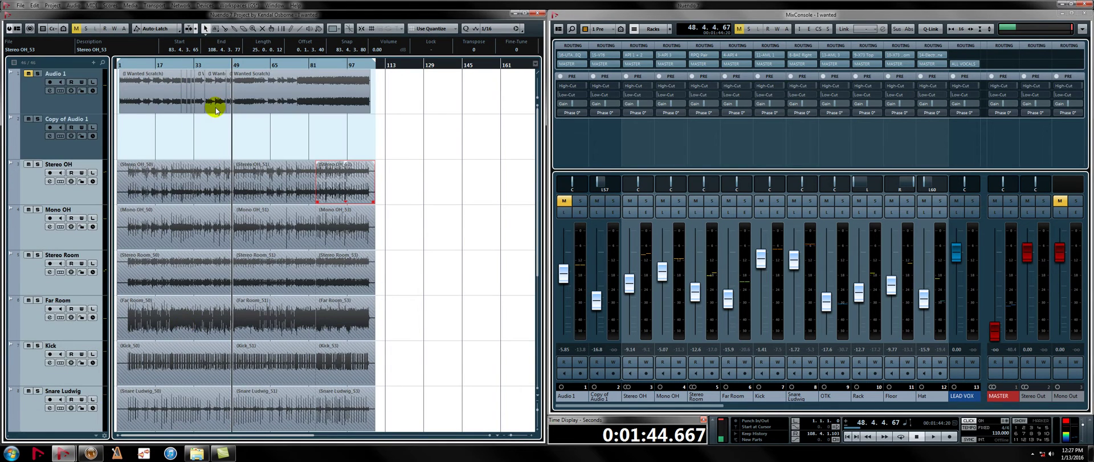
pyautogui.scroll(-2, 177, 151)
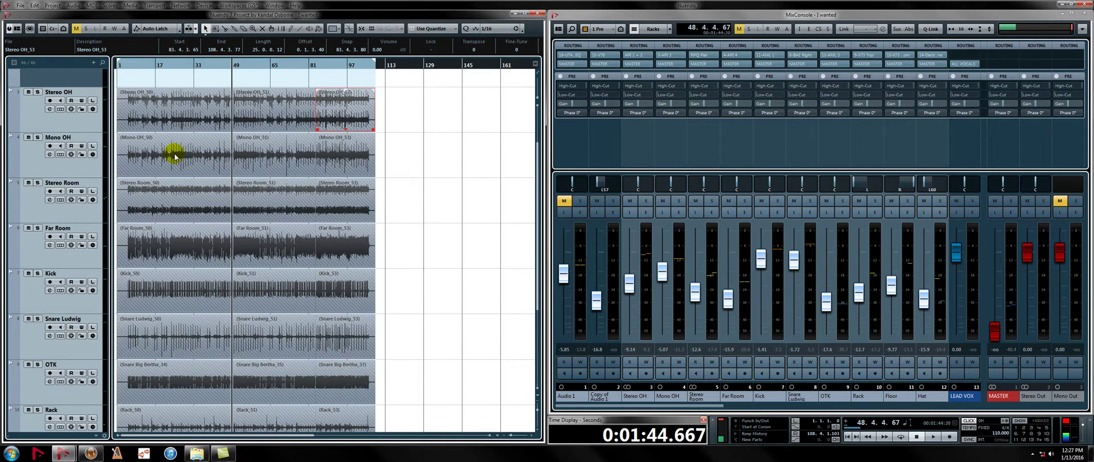
pyautogui.hotkey('shift', 'g')
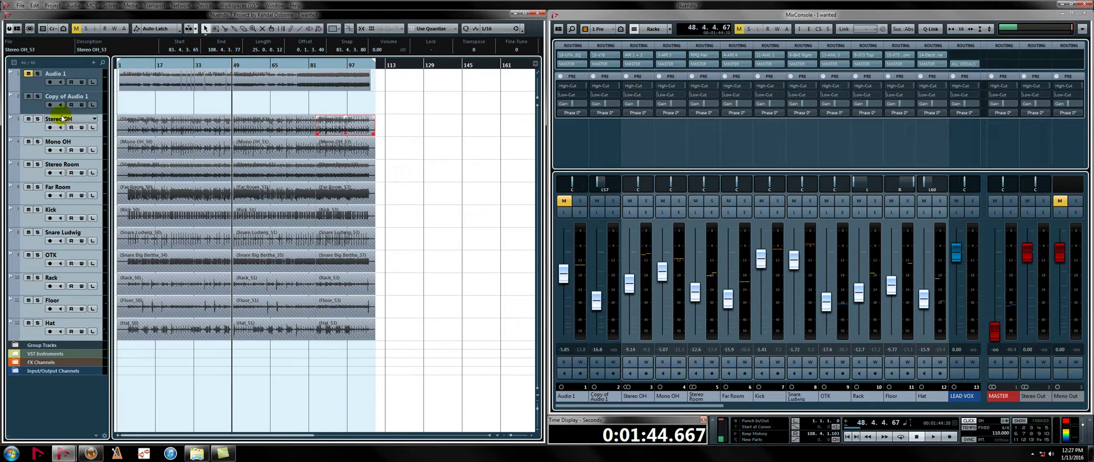
pyautogui.hotkey('ctrl', 'shift', 'f')
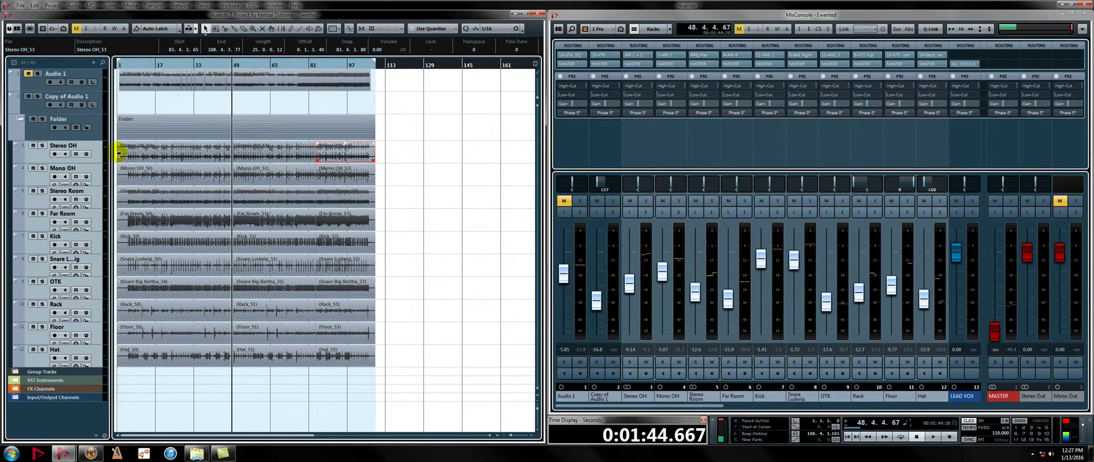
pyautogui.hotkey('ctrl', 'z')
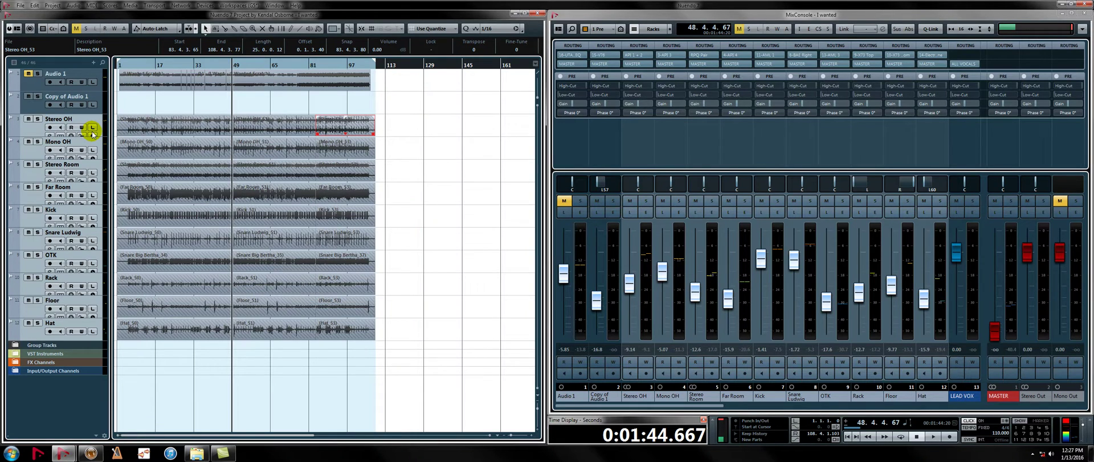
# - Fold the drum tracks into a new folder and add a stereo group channel track
pyautogui.hotkey('ctrl', 'shift', 'g')
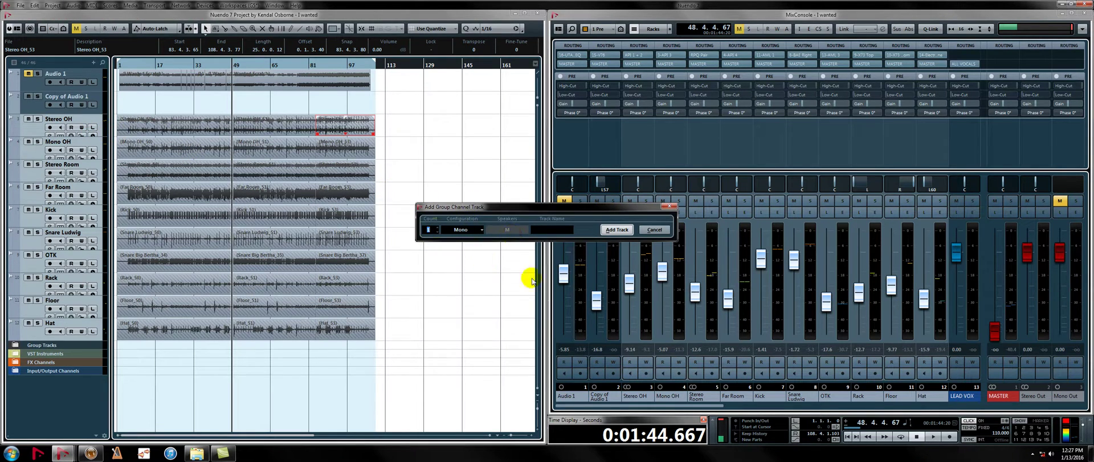
pyautogui.click(472, 237)
pyautogui.click(472, 248)
pyautogui.click(654, 229)
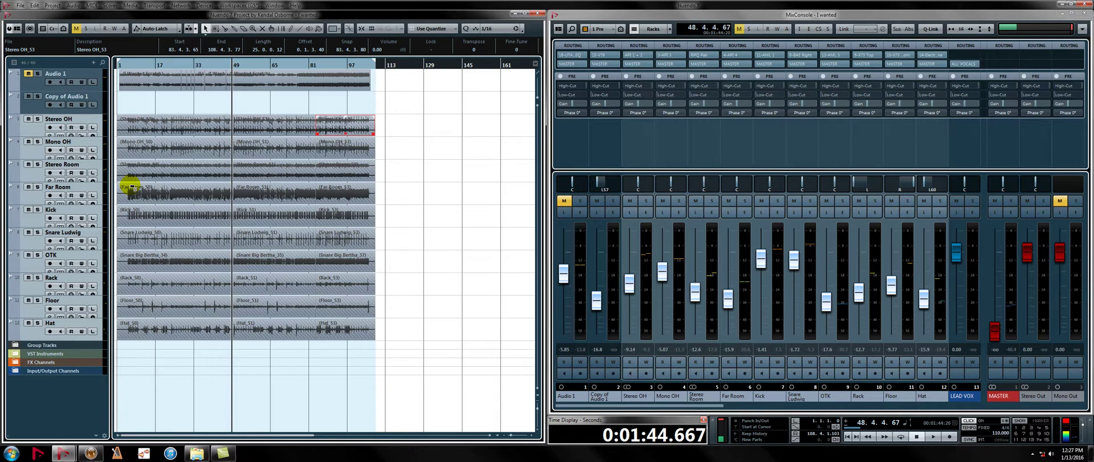
pyautogui.hotkey('ctrl', 'g')
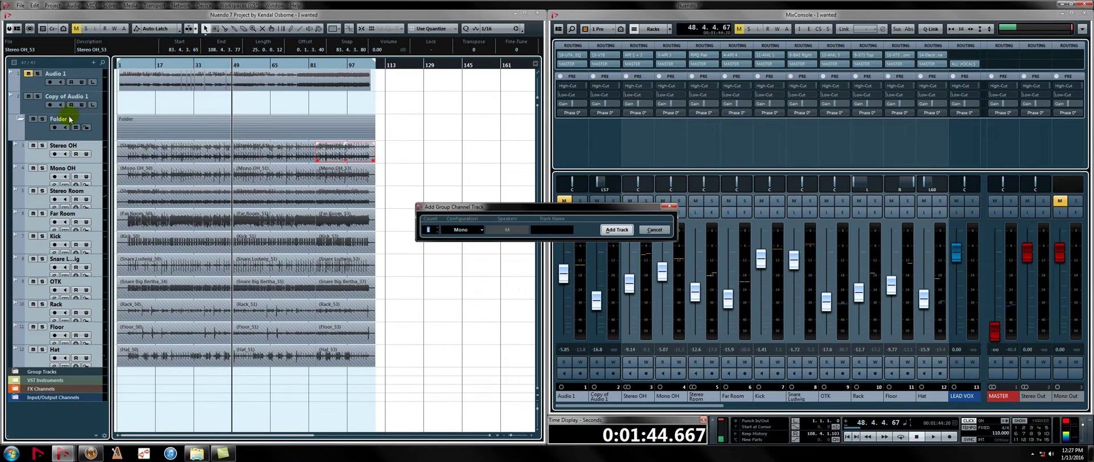
pyautogui.click(465, 230)
pyautogui.click(463, 249)
pyautogui.click(617, 229)
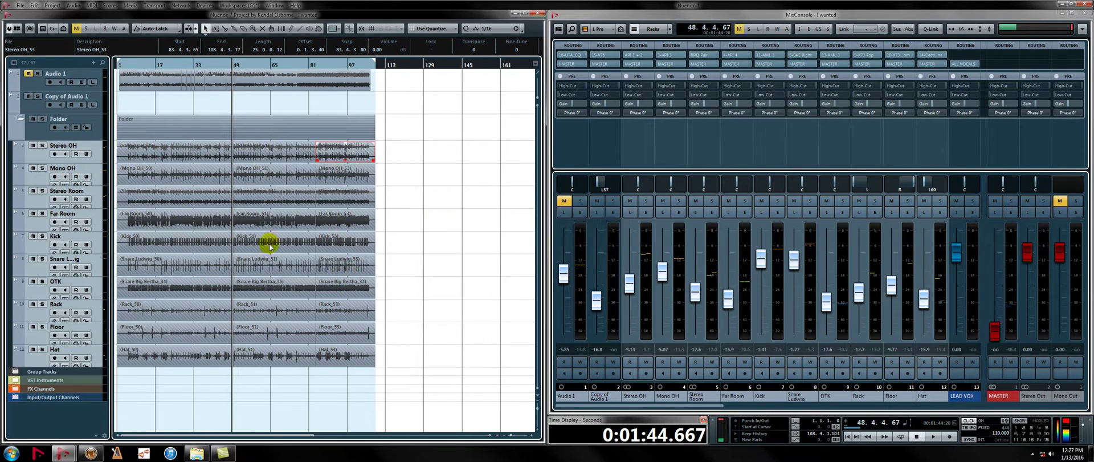
# - Rename the new Group 12 channel to DRUMS in the MixConsole
pyautogui.doubleClick(958, 395)
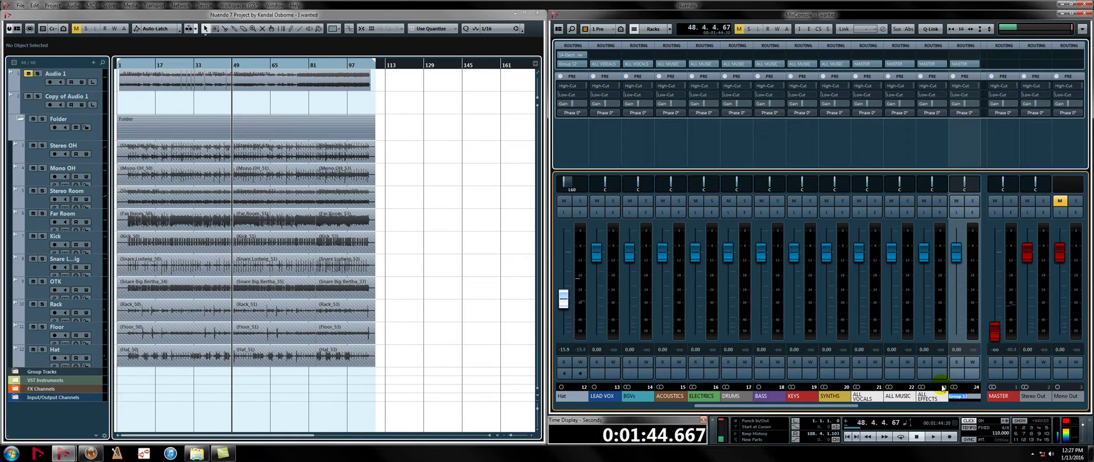
pyautogui.write('DRUMS')
pyautogui.press('Return')
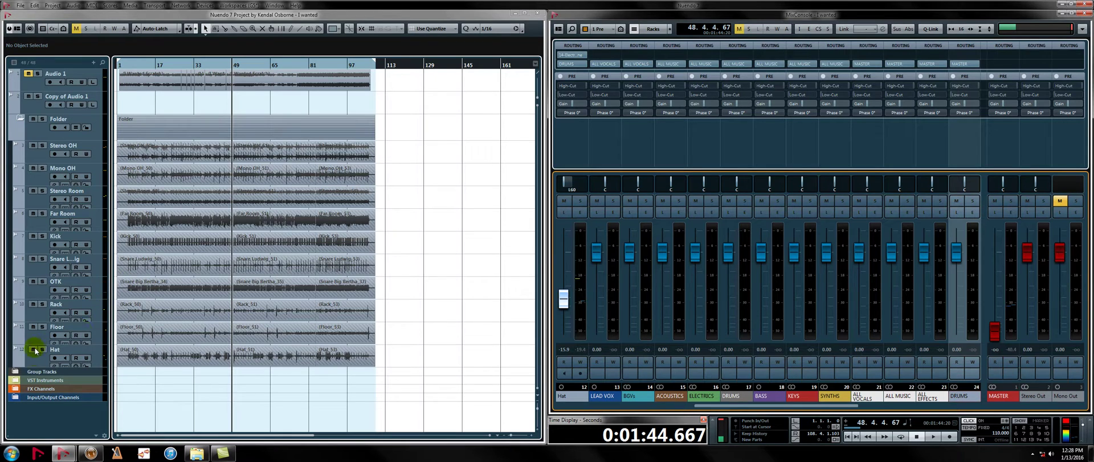
# - Move the DRUMS group track below Hat and rename it DRUMS EDIT
pyautogui.click(14, 374)
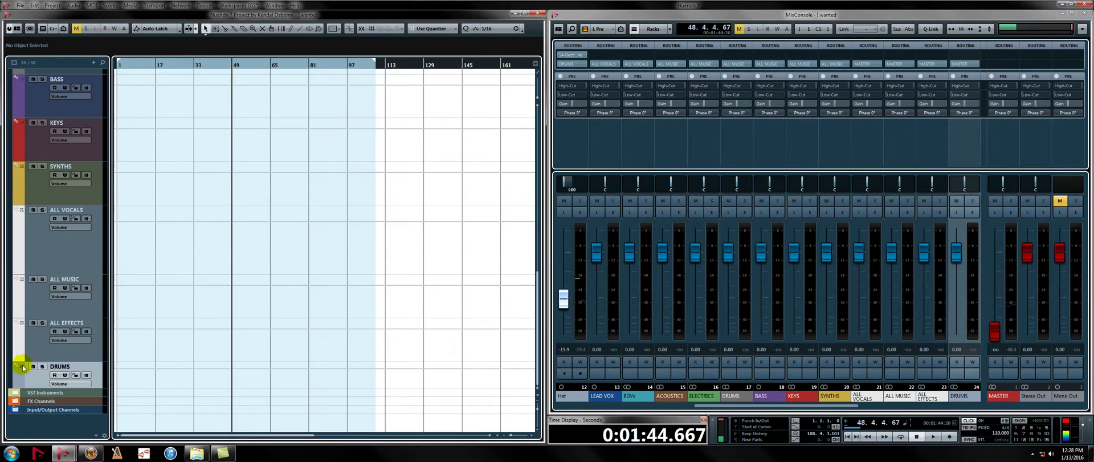
pyautogui.scroll(10, 38, 381)
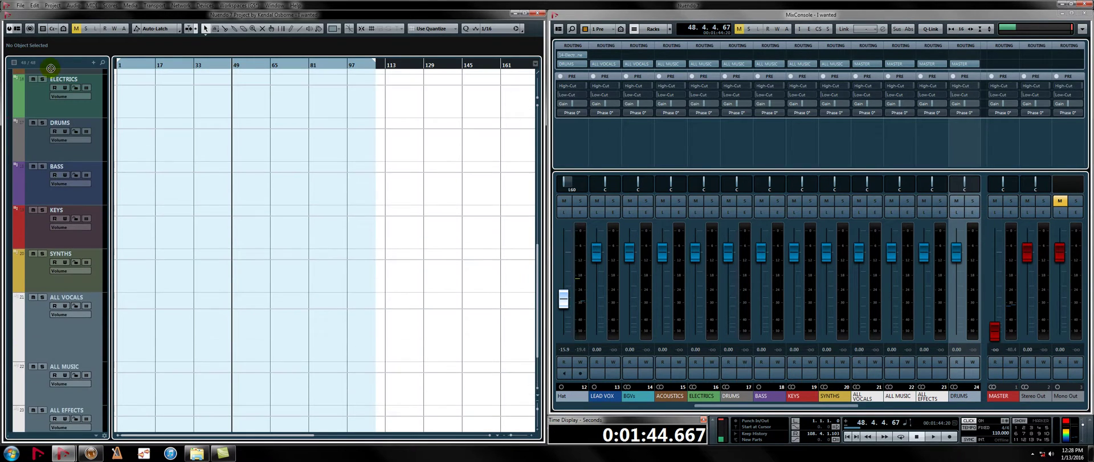
pyautogui.moveTo(47, 73); pyautogui.dragTo(48, 225)
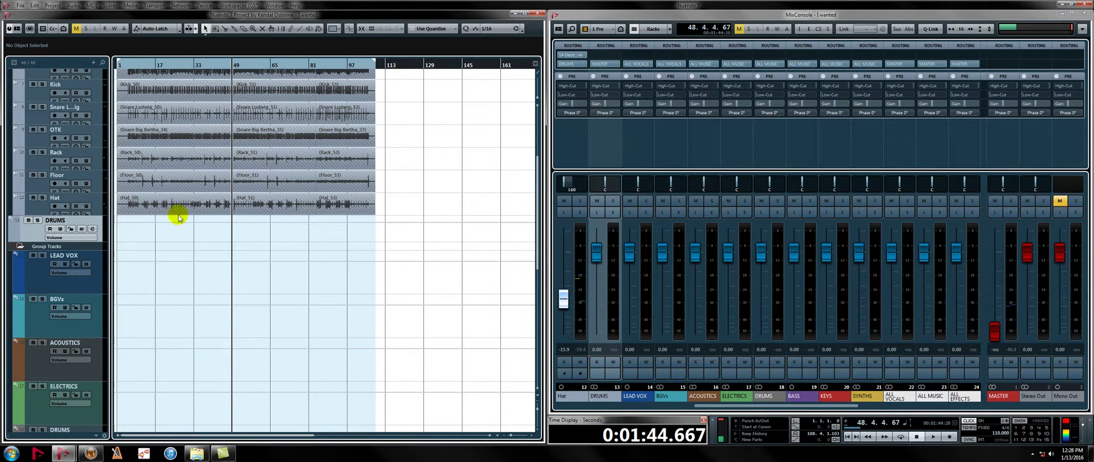
pyautogui.hotkey('shift', 'h')
pyautogui.hotkey('shift', 'h')
pyautogui.scroll(-2, 51, 208)
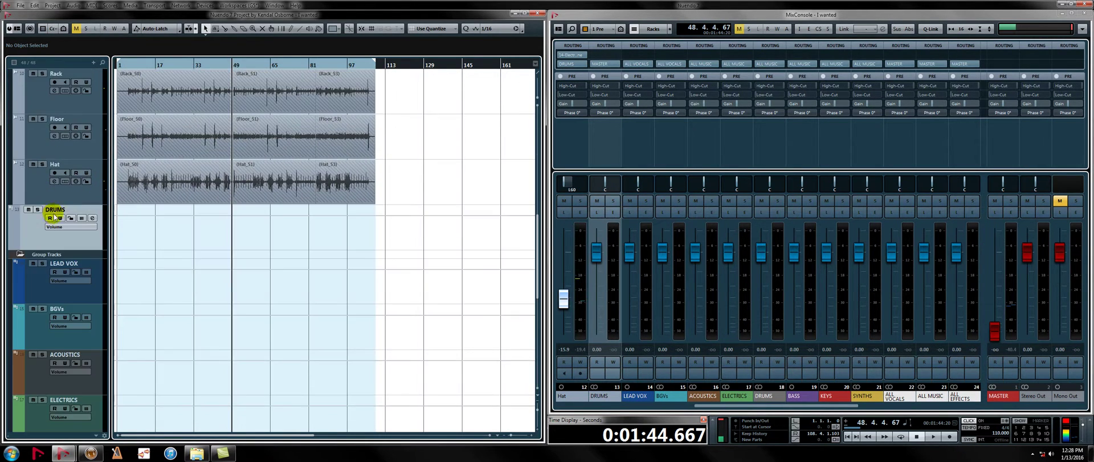
pyautogui.doubleClick(73, 210)
pyautogui.write('EDIT')
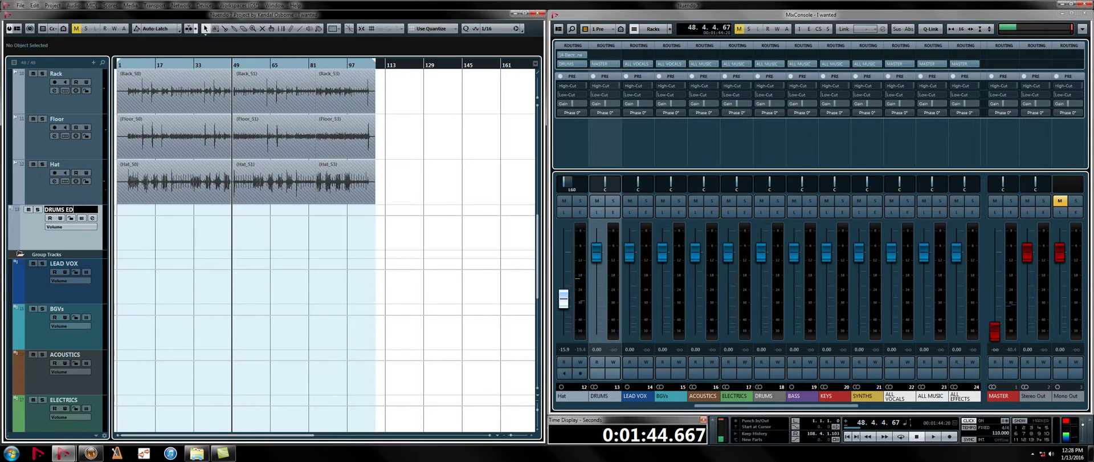
pyautogui.press('Return')
# - Rename the drum Folder track to DRUMS
pyautogui.hotkey('shift', 'g')
pyautogui.hotkey('shift', 'g')
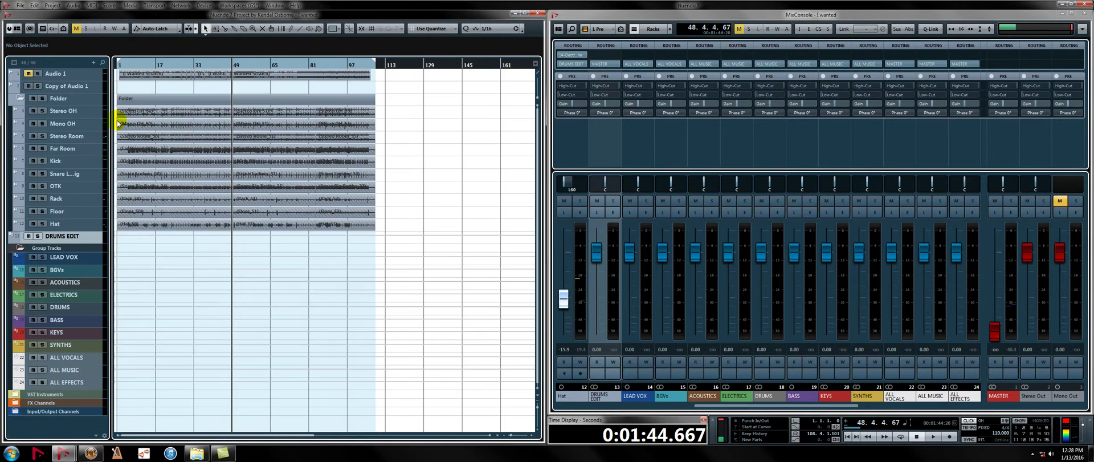
pyautogui.hotkey('shift', 'h')
pyautogui.hotkey('shift', 'h')
pyautogui.scroll(5, 28, 105)
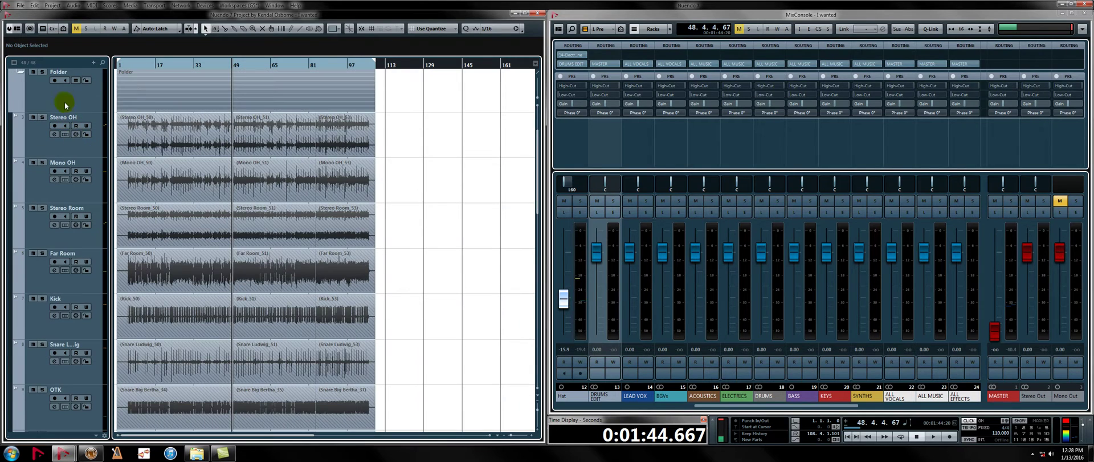
pyautogui.doubleClick(60, 73)
pyautogui.write('DRUMS')
pyautogui.press('Return')
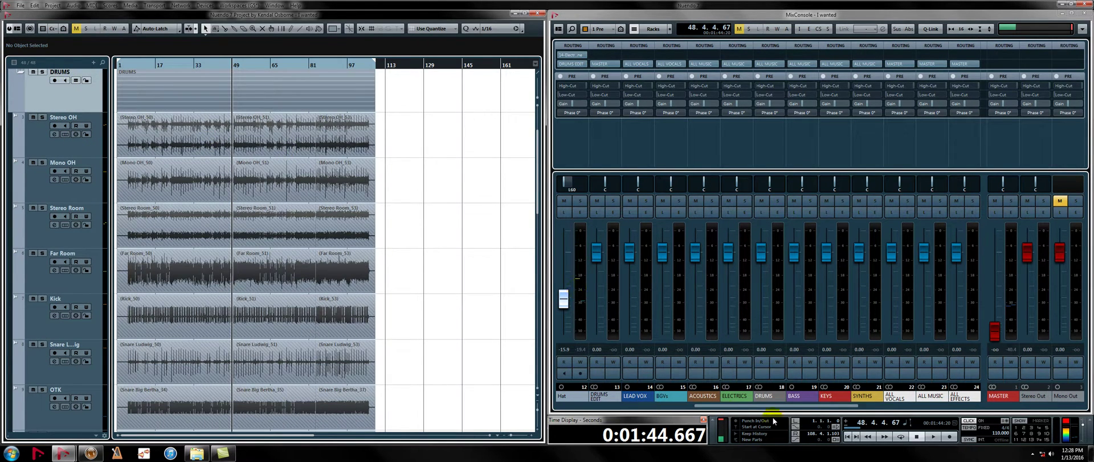
pyautogui.moveTo(775, 405); pyautogui.dragTo(639, 404)
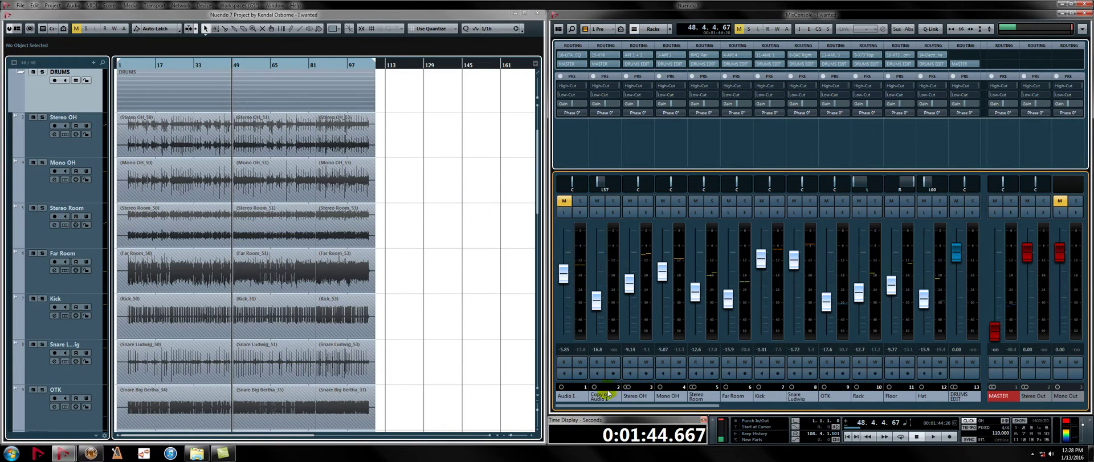
# - Inspect the move-to-folder and add-group-channel steps of the 'Selected Tracks to new Folder and Add Group Channel' macro
pyautogui.click(634, 395)
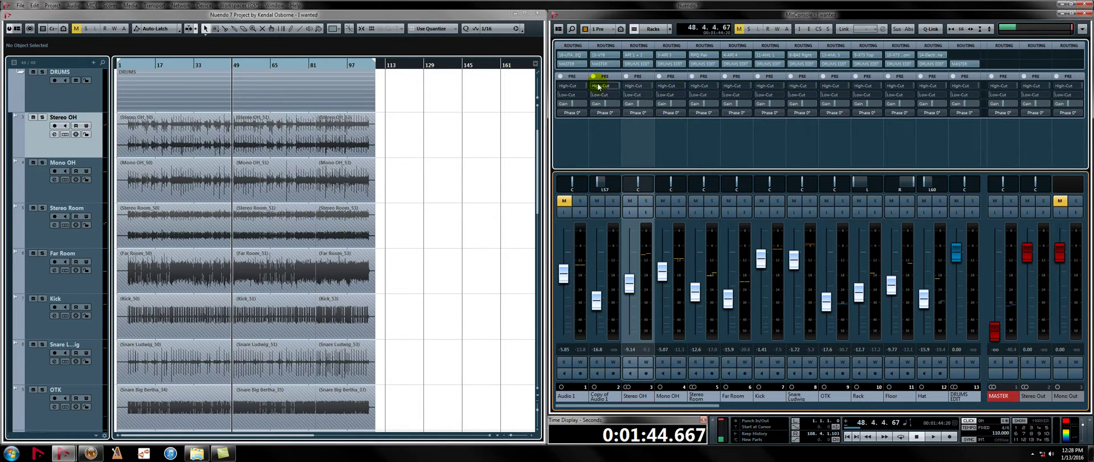
pyautogui.moveTo(596, 88)
pyautogui.hotkey('ctrl', 'k')
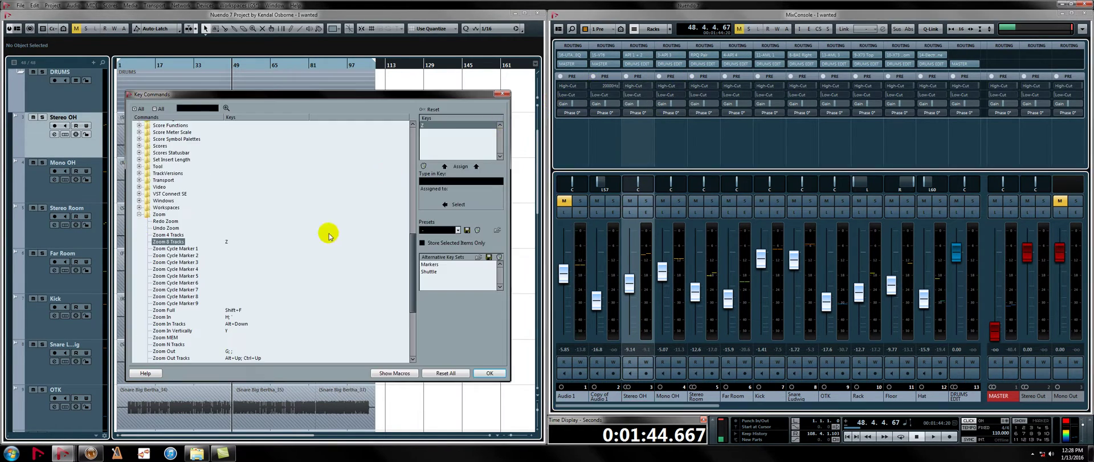
pyautogui.click(393, 373)
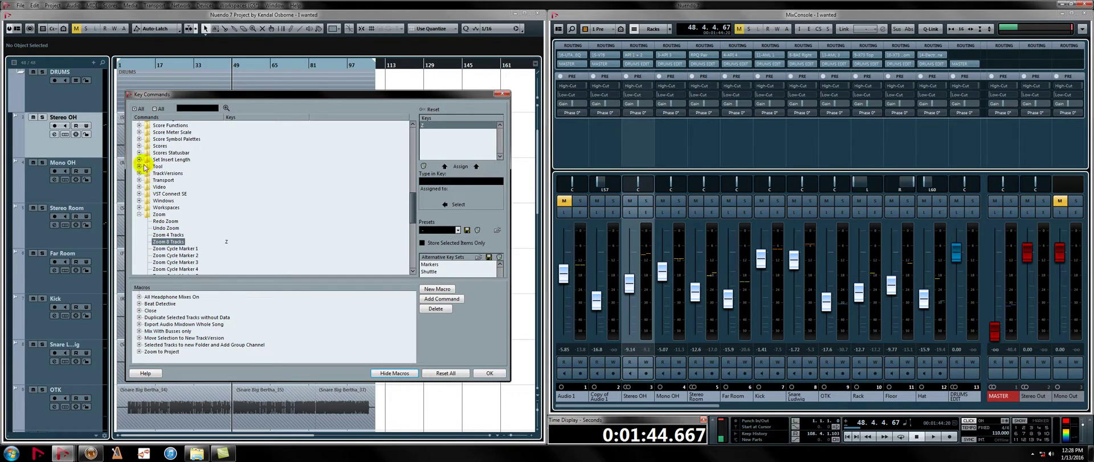
pyautogui.scroll(8, 142, 164)
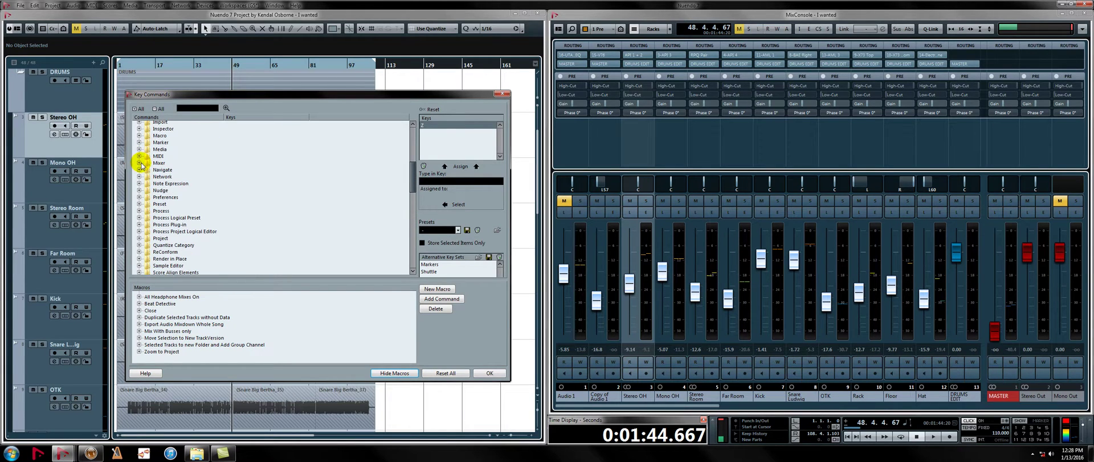
pyautogui.click(139, 136)
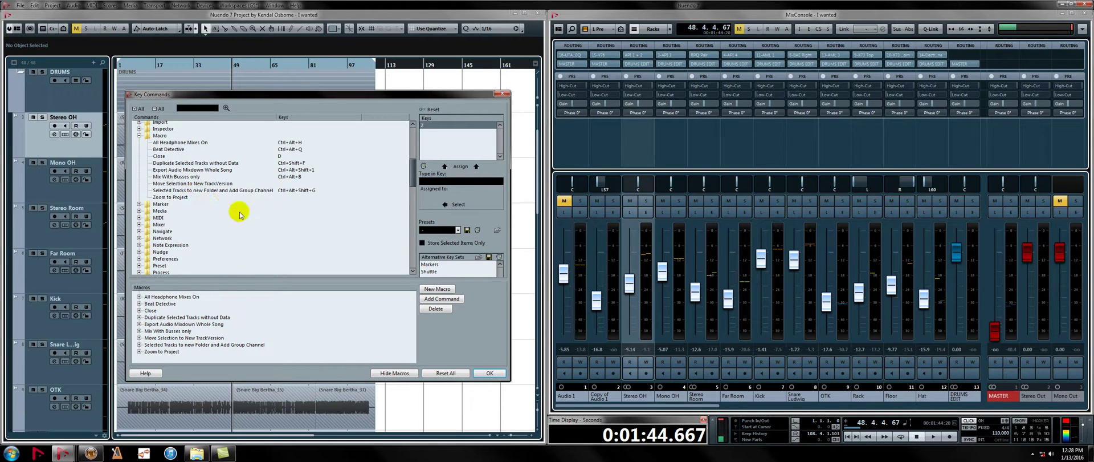
pyautogui.click(138, 345)
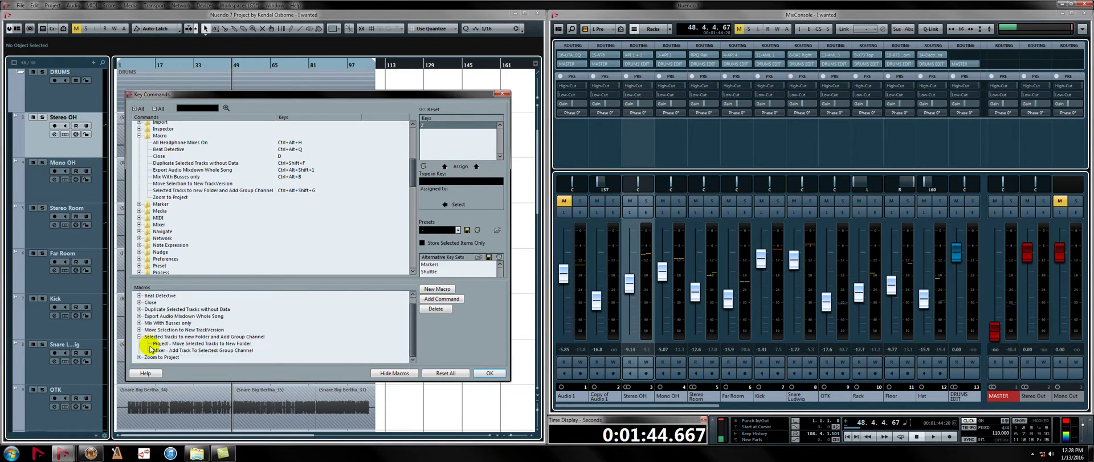
pyautogui.click(177, 343)
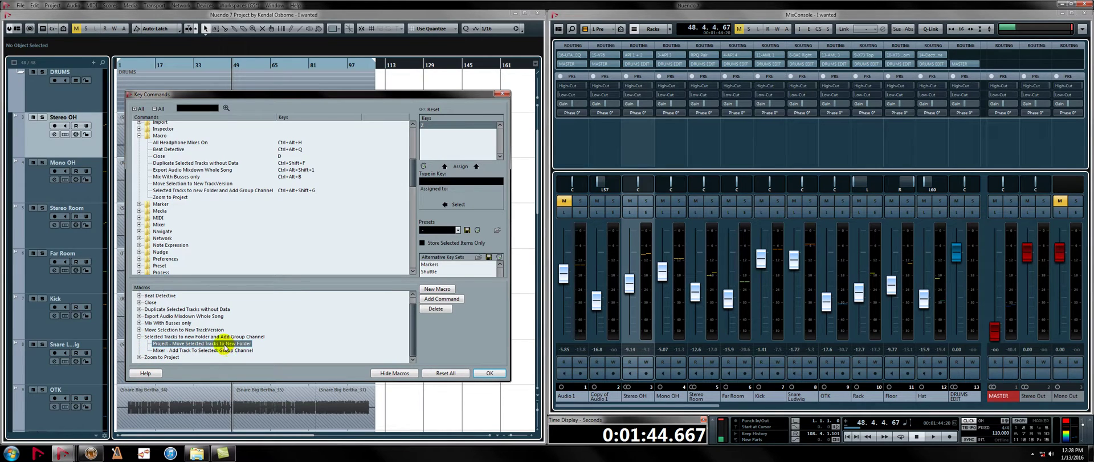
pyautogui.click(194, 350)
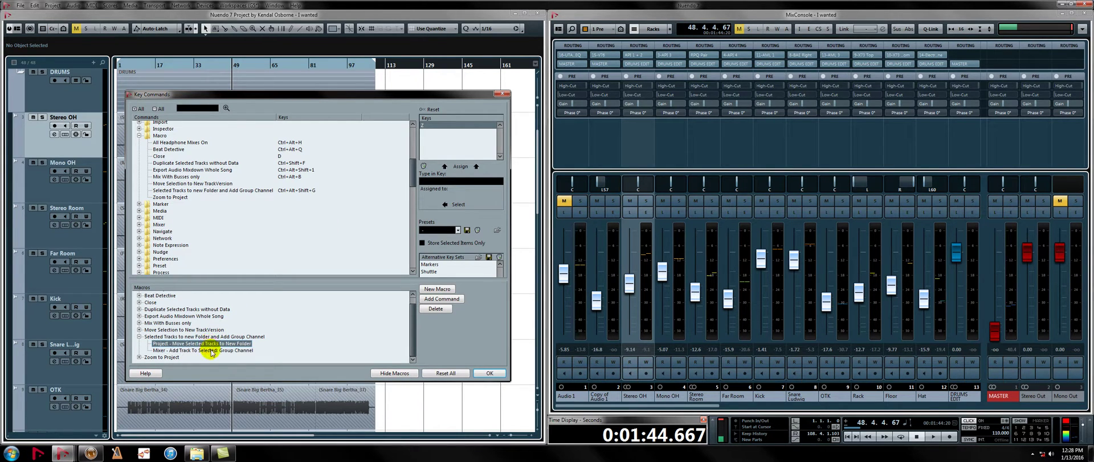
pyautogui.click(480, 374)
pyautogui.scroll(-3, 315, 231)
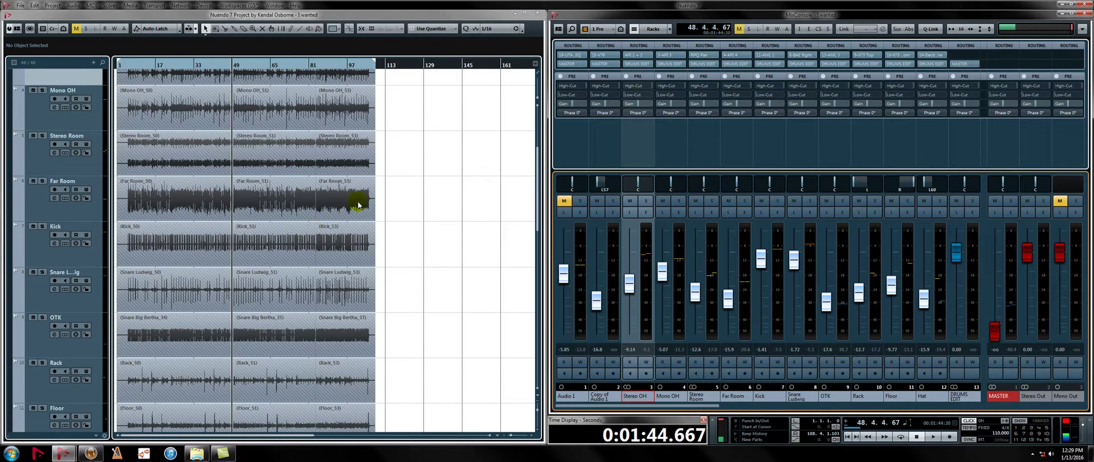
# - Select the Stereo OH_53 drum events and disable the DRUMS folder's Group Editing button
pyautogui.hotkey('shift', 'g')
pyautogui.hotkey('shift', 'g')
pyautogui.scroll(3, 271, 151)
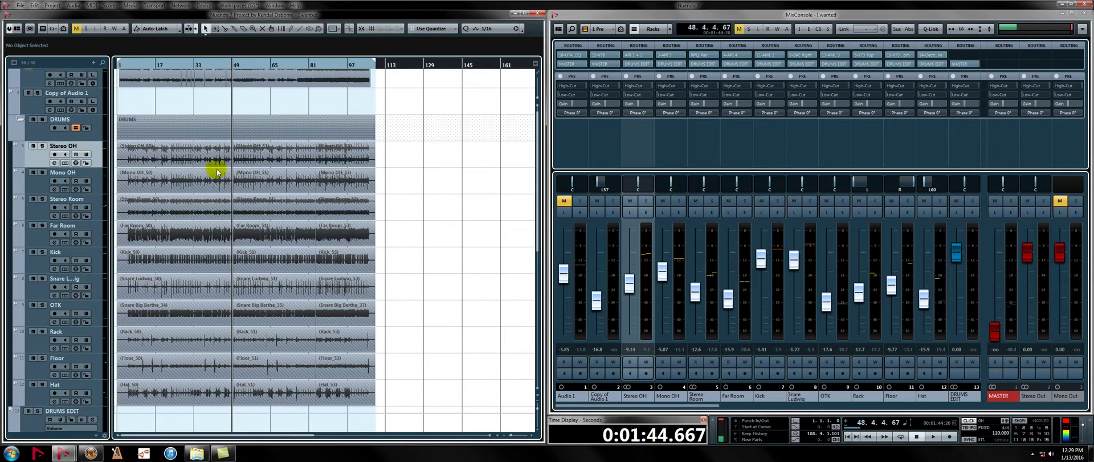
pyautogui.click(356, 158)
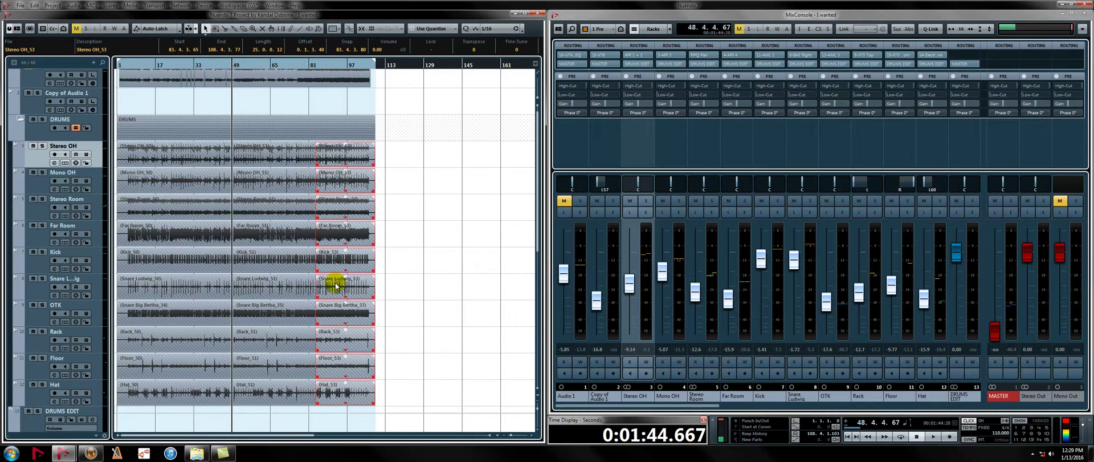
pyautogui.click(76, 128)
pyautogui.press('g')
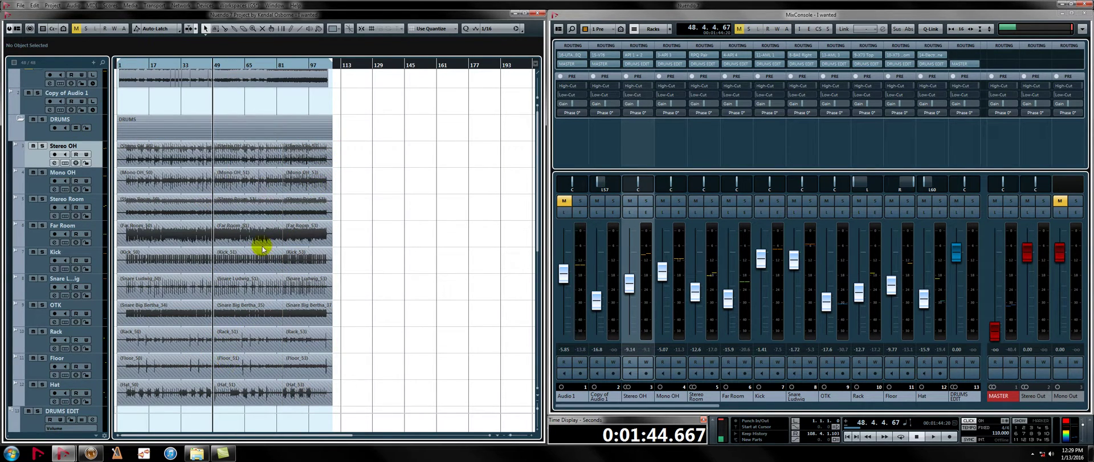
# - Bounce the bar 1-to-end range across all drum tracks, replacing the sliced events
pyautogui.click(216, 29)
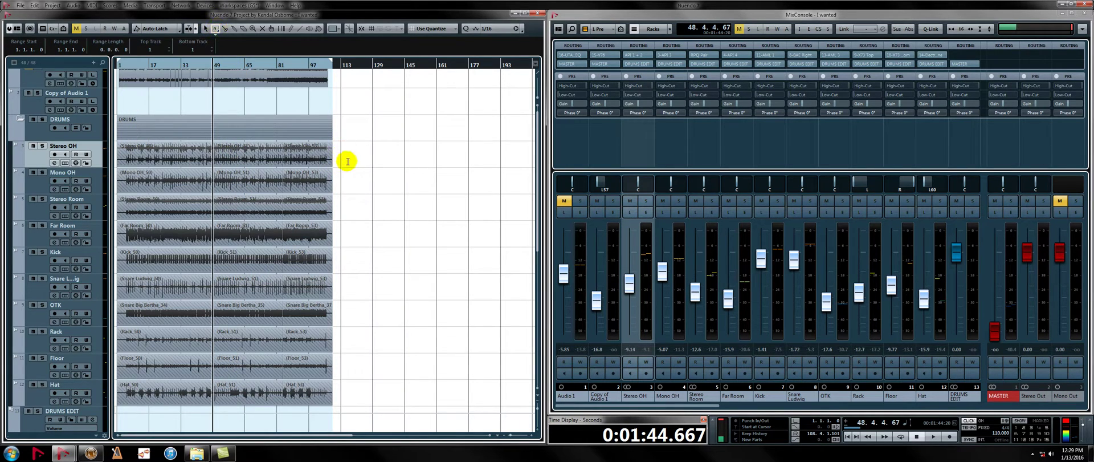
pyautogui.moveTo(337, 154); pyautogui.dragTo(84, 384)
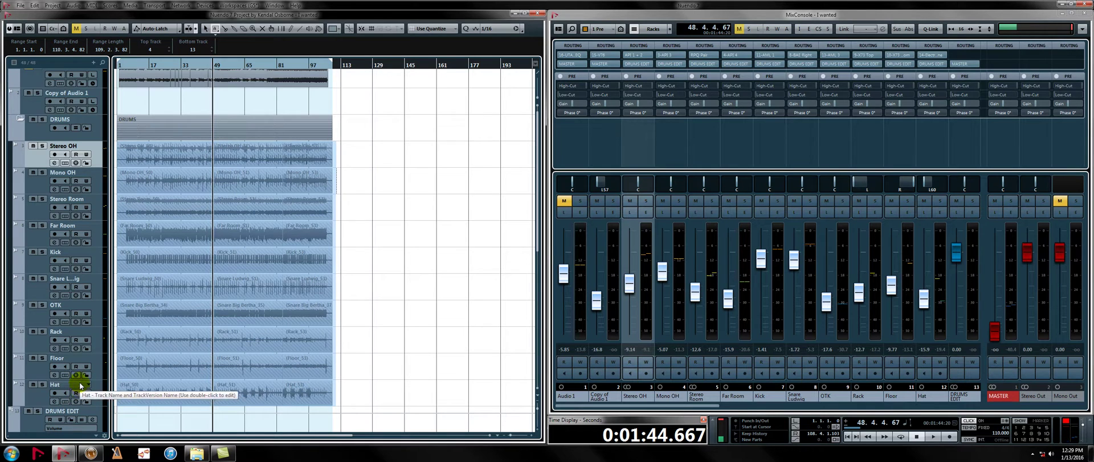
pyautogui.hotkey('ctrl', 'b')
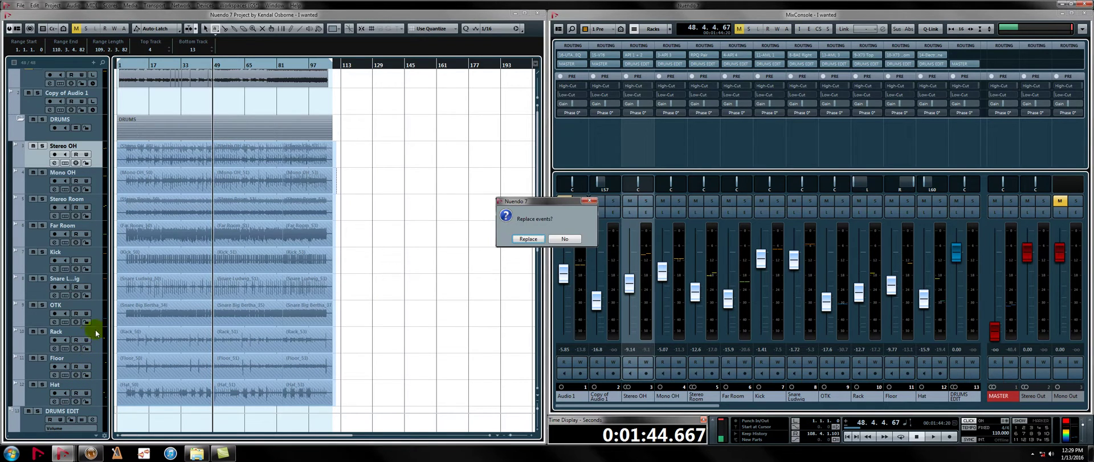
pyautogui.click(524, 239)
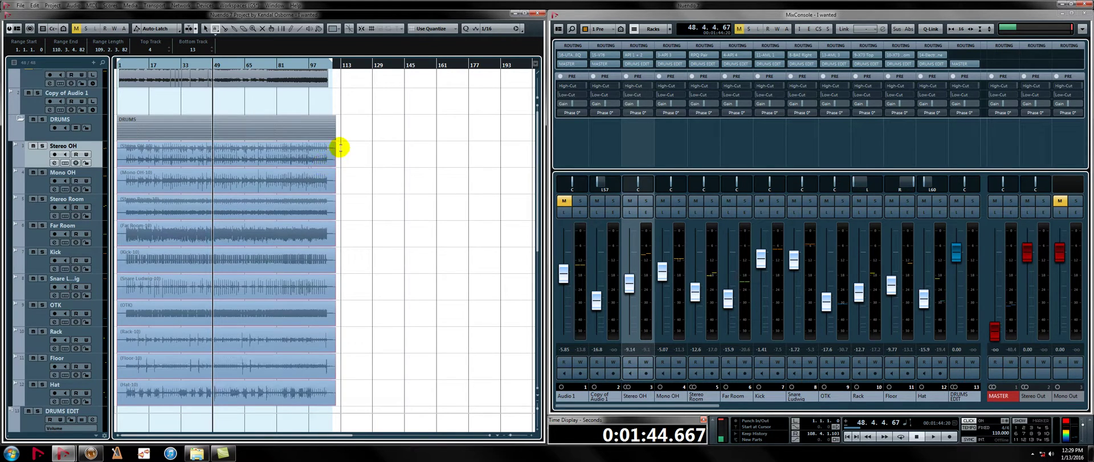
pyautogui.click(340, 148)
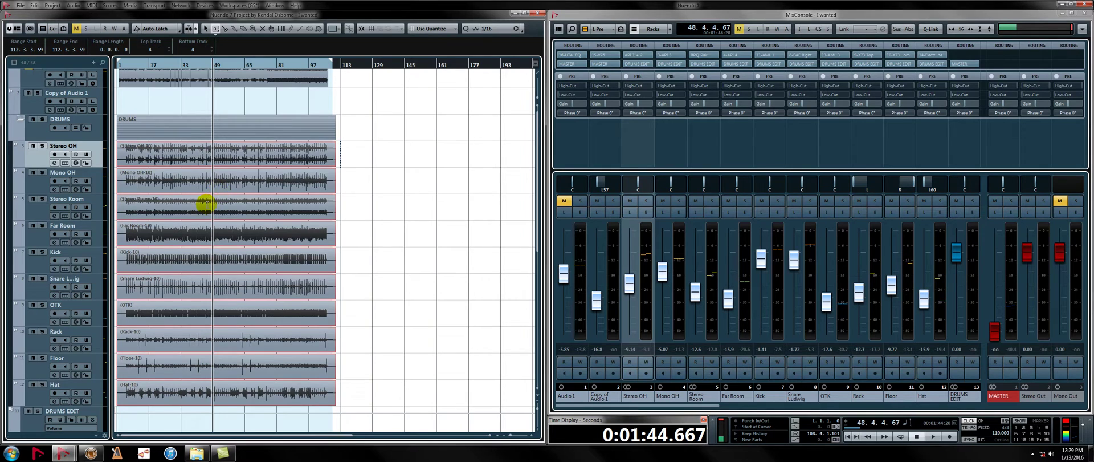
pyautogui.press('h')
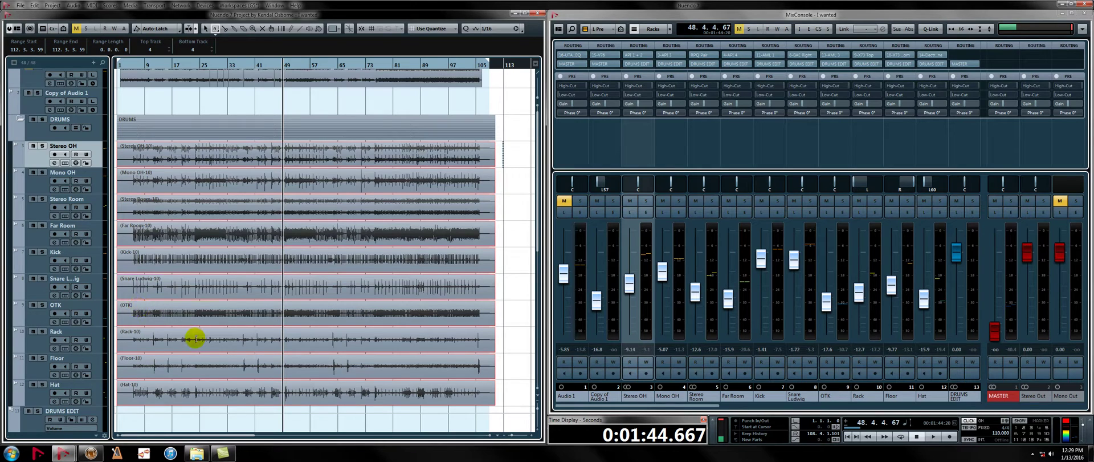
# - Save the project as a new file named 'I wanted - Drums Edited'
pyautogui.hotkey('ctrl', 'shift', 's')
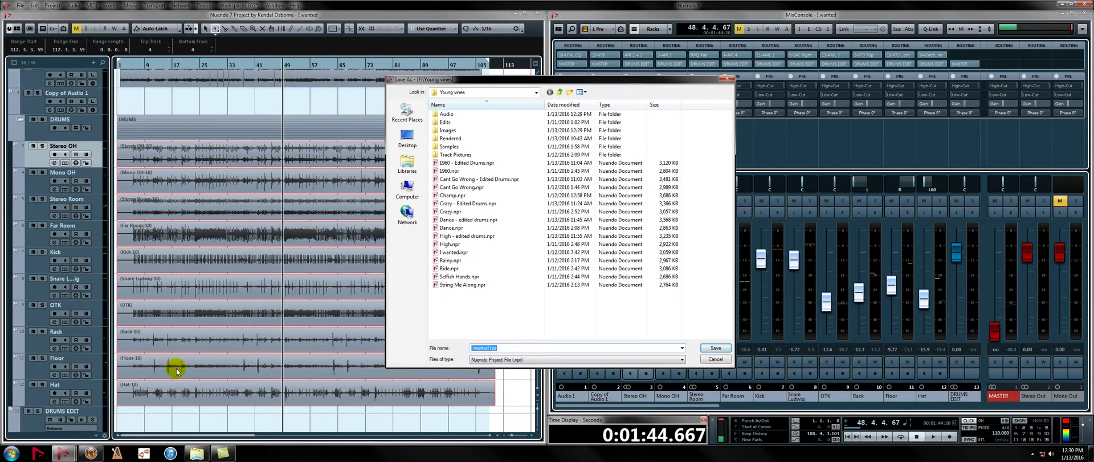
pyautogui.write('I wanted - Drums Edited')
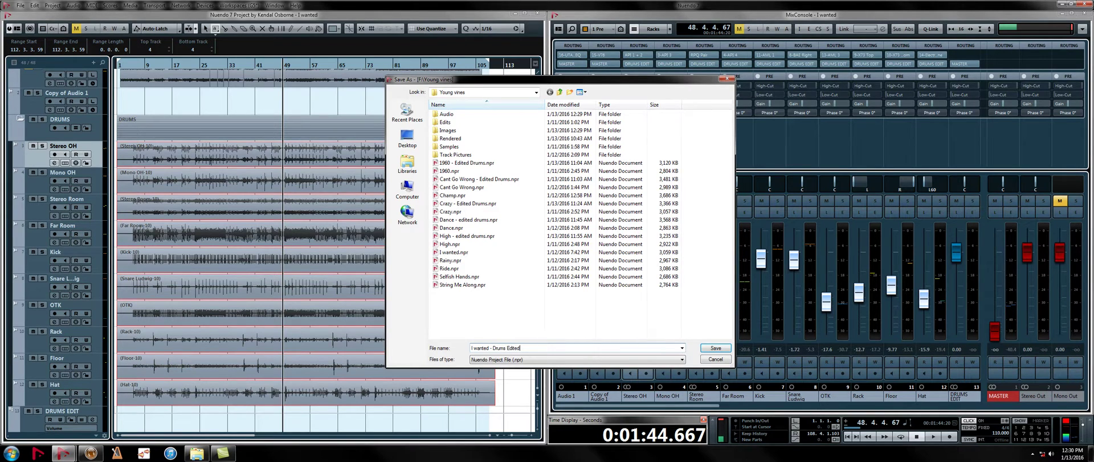
pyautogui.press('Return')
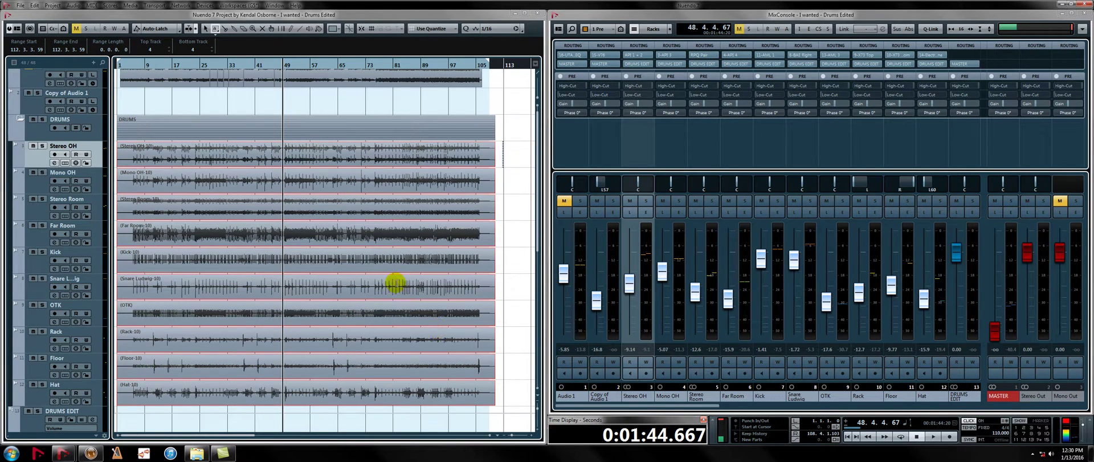
pyautogui.press('g')
pyautogui.press('g')
pyautogui.press('g')
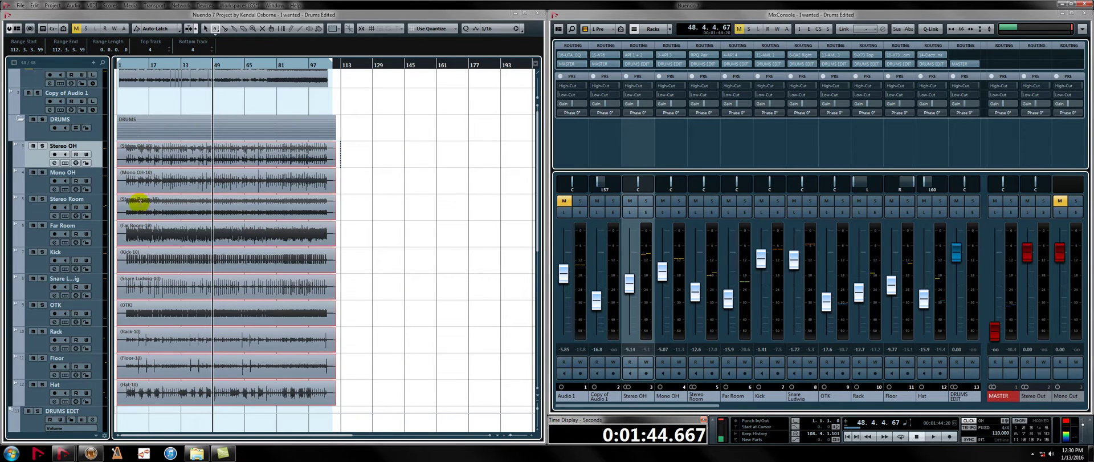
# - Select the DRUMS folder and open the Quantize Panel with hitpoint detection
pyautogui.click(81, 137)
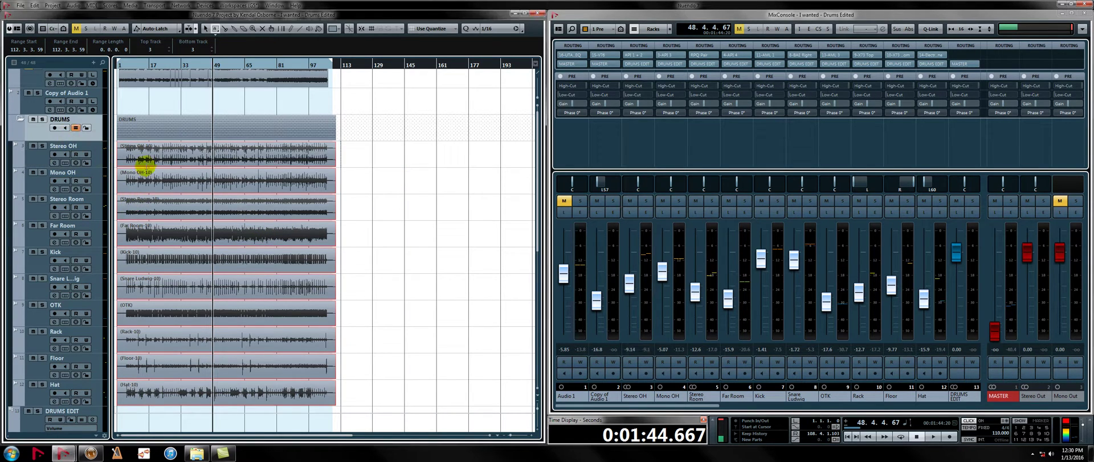
pyautogui.click(205, 29)
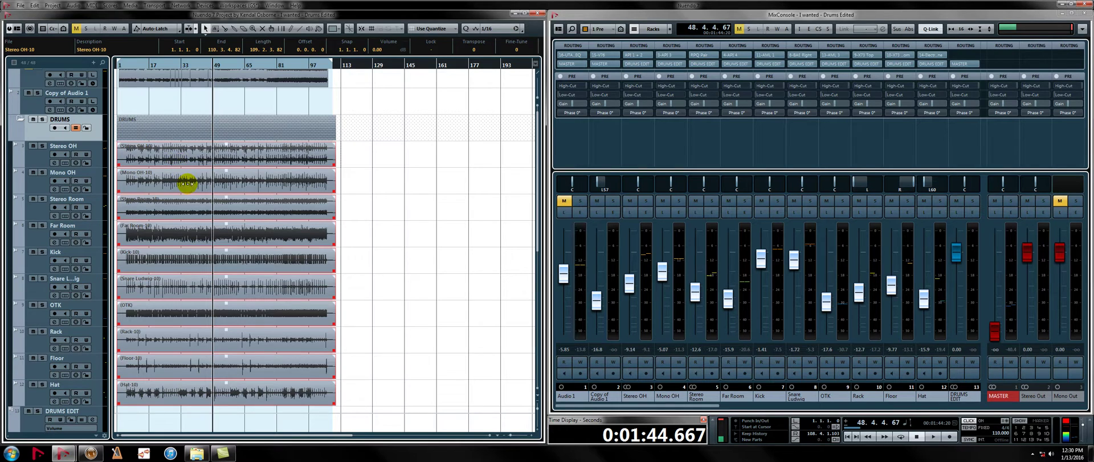
pyautogui.hotkey('ctrl', 'q')
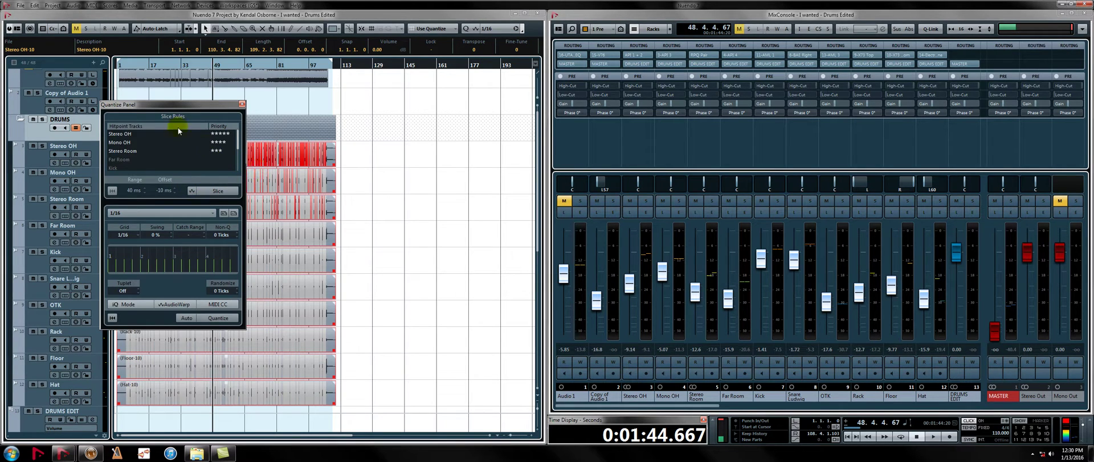
pyautogui.moveTo(174, 106); pyautogui.dragTo(418, 101)
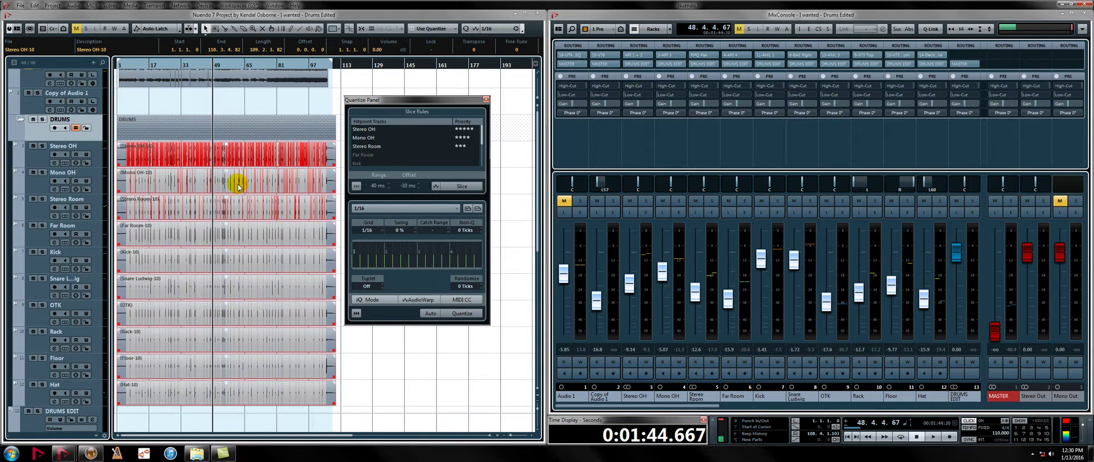
pyautogui.moveTo(401, 102); pyautogui.dragTo(410, 96)
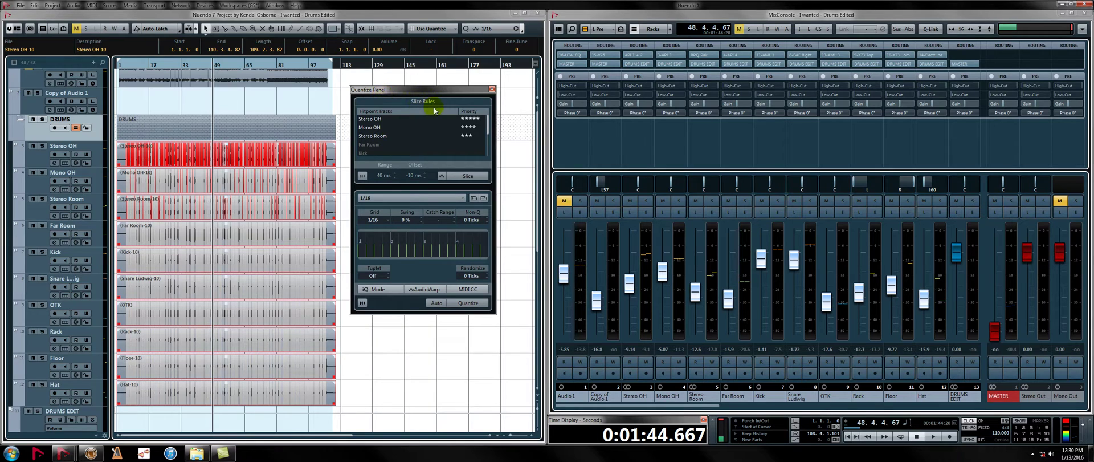
# - In Slice Rules, drop Stereo OH, Mono OH and Stereo Room and prioritize Kick, Snare Ludwig, OTK
pyautogui.click(464, 120)
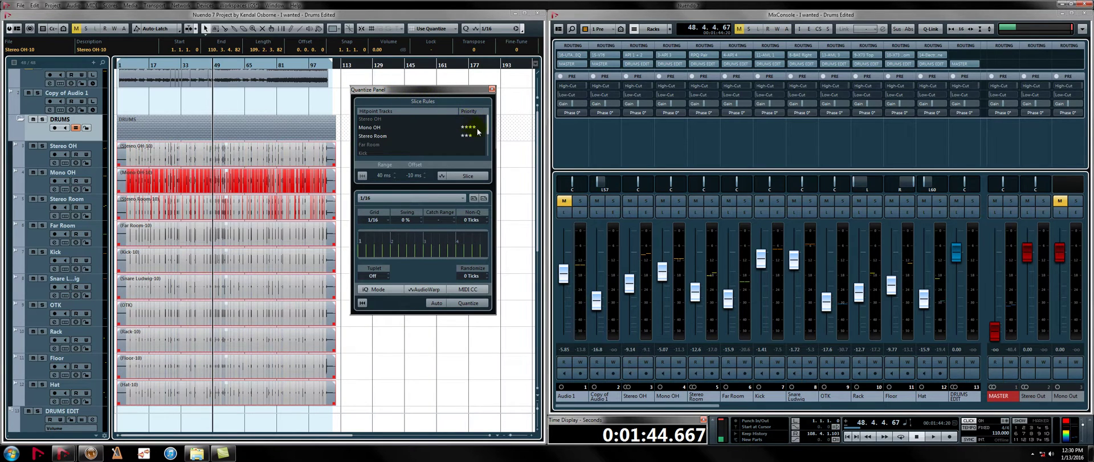
pyautogui.click(461, 129)
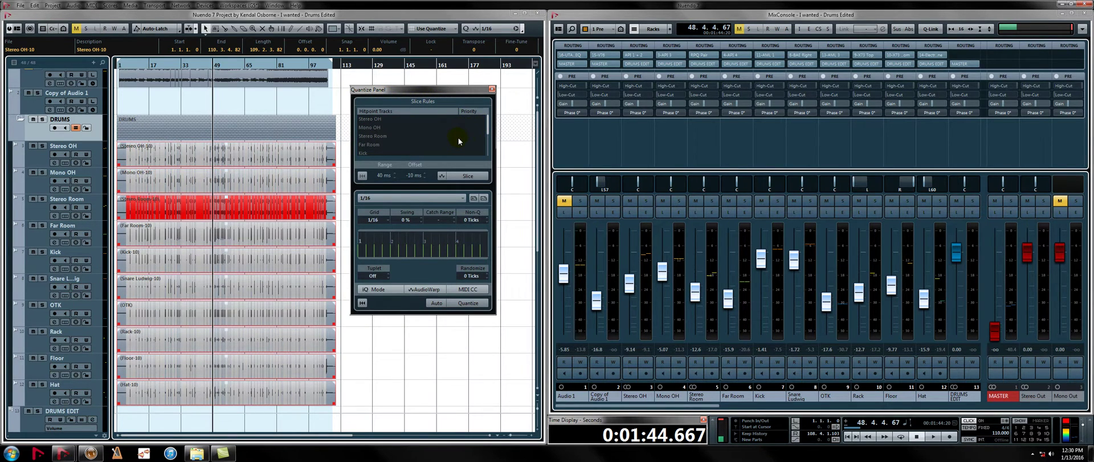
pyautogui.click(458, 137)
pyautogui.scroll(-2, 487, 132)
pyautogui.click(473, 139)
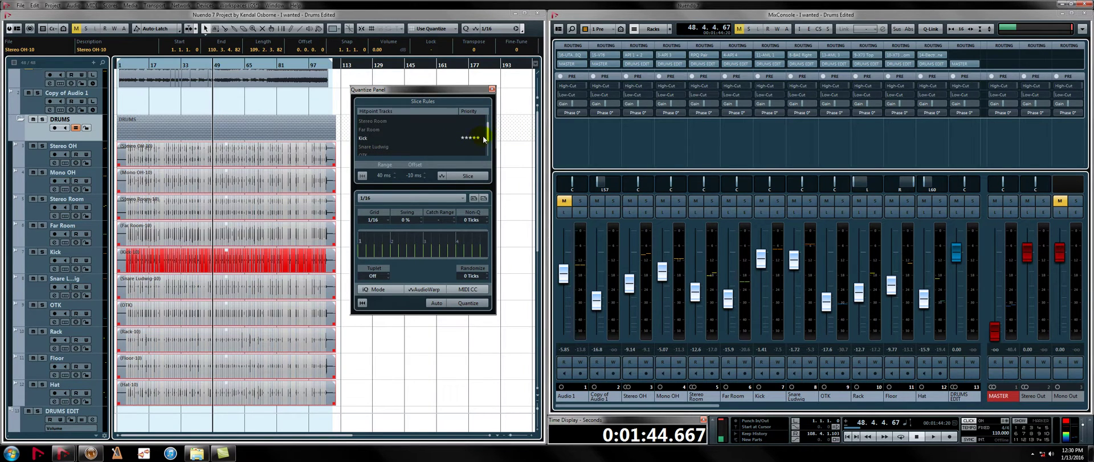
pyautogui.click(459, 139)
pyautogui.scroll(-1, 491, 137)
pyautogui.click(467, 128)
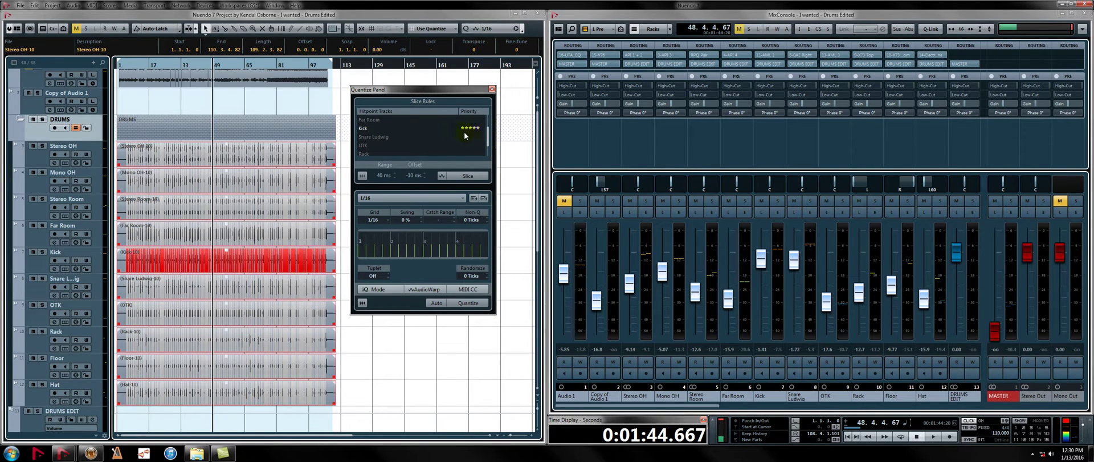
pyautogui.click(470, 137)
pyautogui.click(470, 146)
pyautogui.scroll(-2, 489, 149)
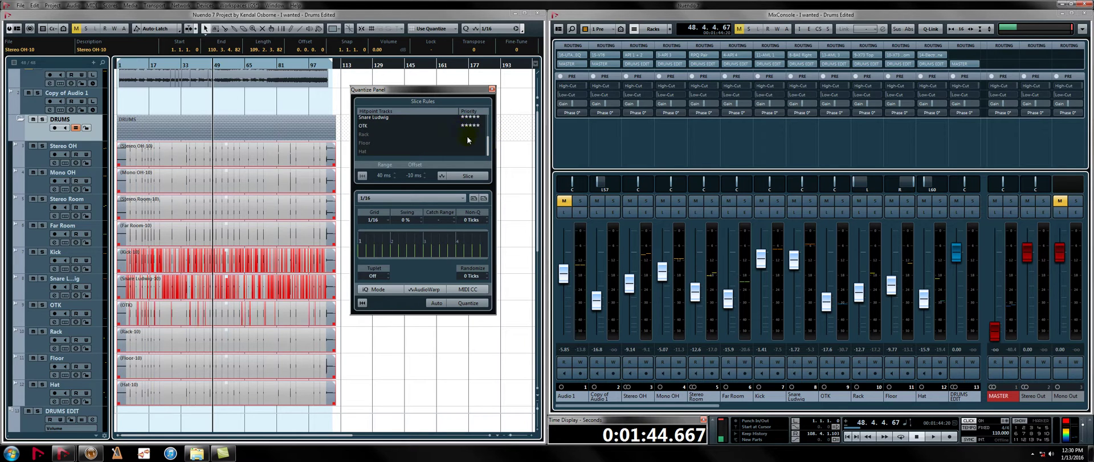
# - Clear OTK and Floor priorities and disable Rack, Snare Ludwig and Kick as hitpoint sources
pyautogui.click(463, 134)
pyautogui.click(454, 125)
pyautogui.click(465, 143)
pyautogui.click(478, 142)
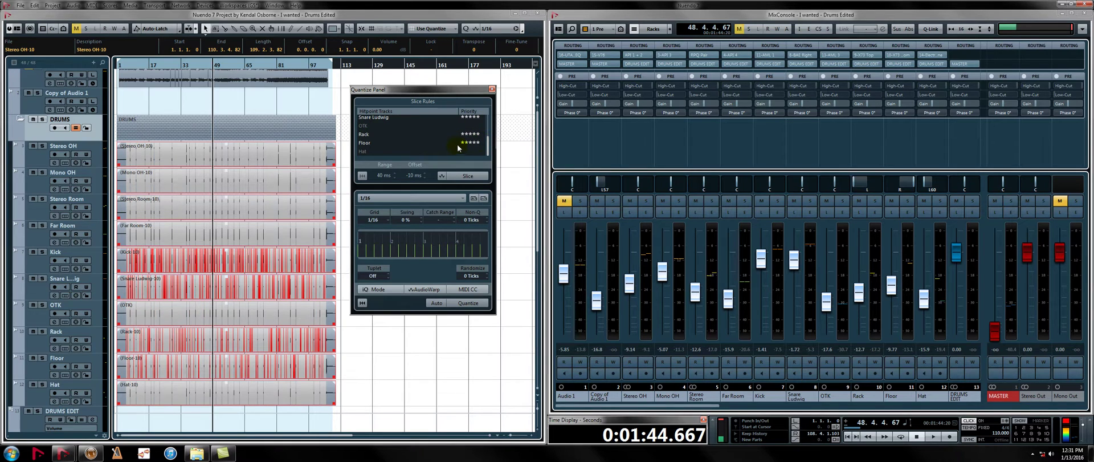
pyautogui.click(478, 143)
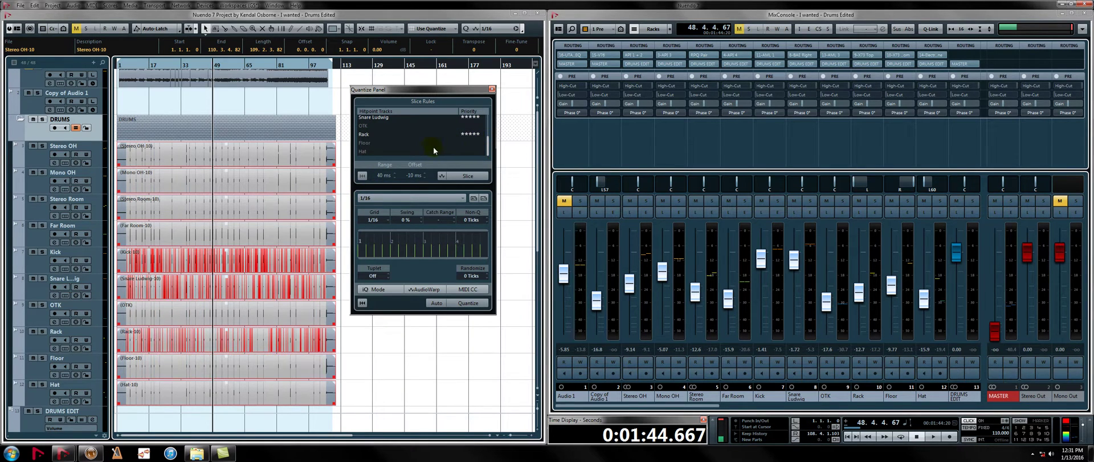
pyautogui.click(477, 134)
pyautogui.click(477, 118)
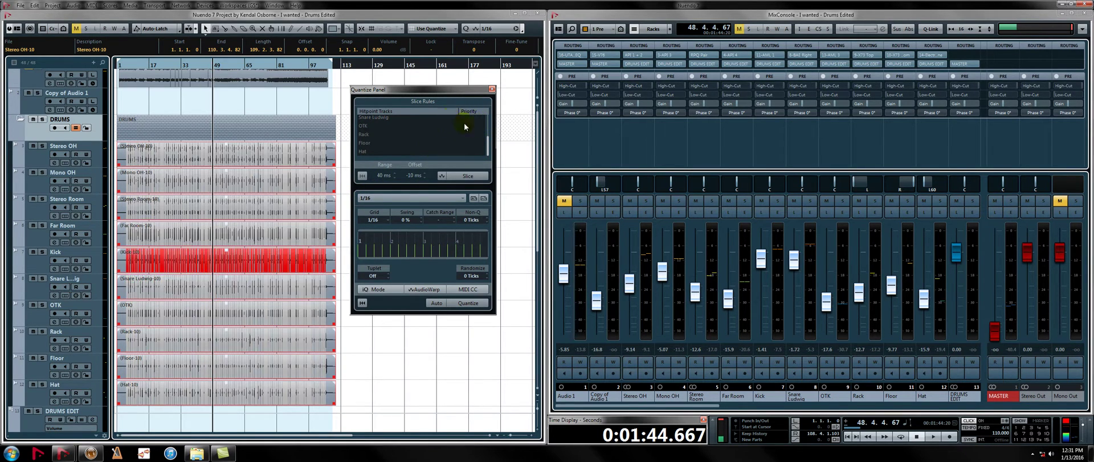
pyautogui.moveTo(487, 150); pyautogui.dragTo(488, 137)
pyautogui.click(478, 133)
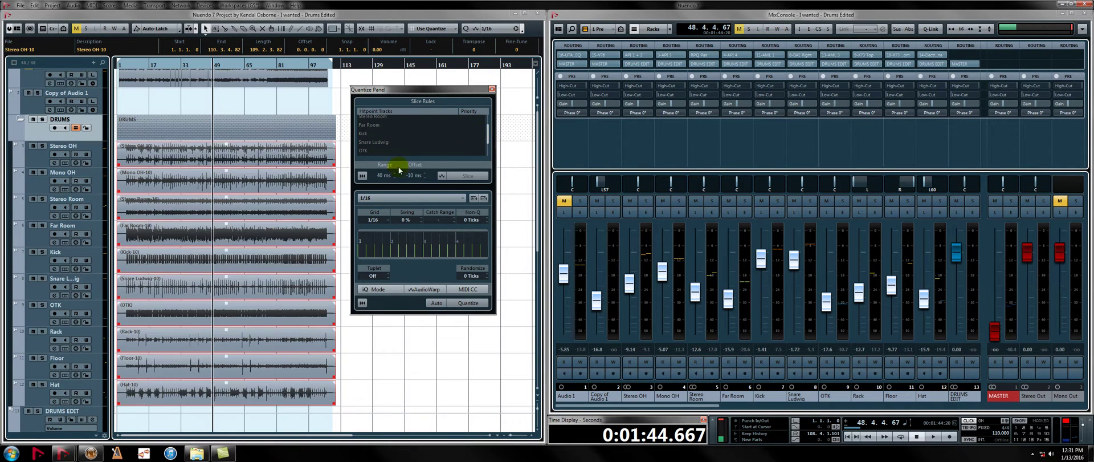
# - Open the drum events in the Sample Editor and switch to the Kick-10 event
pyautogui.doubleClick(242, 258)
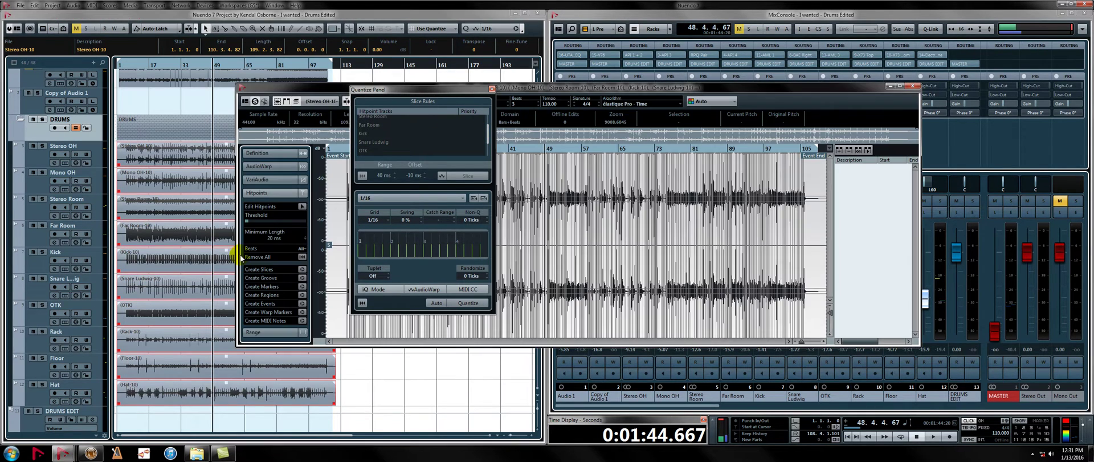
pyautogui.moveTo(452, 90); pyautogui.dragTo(170, 96)
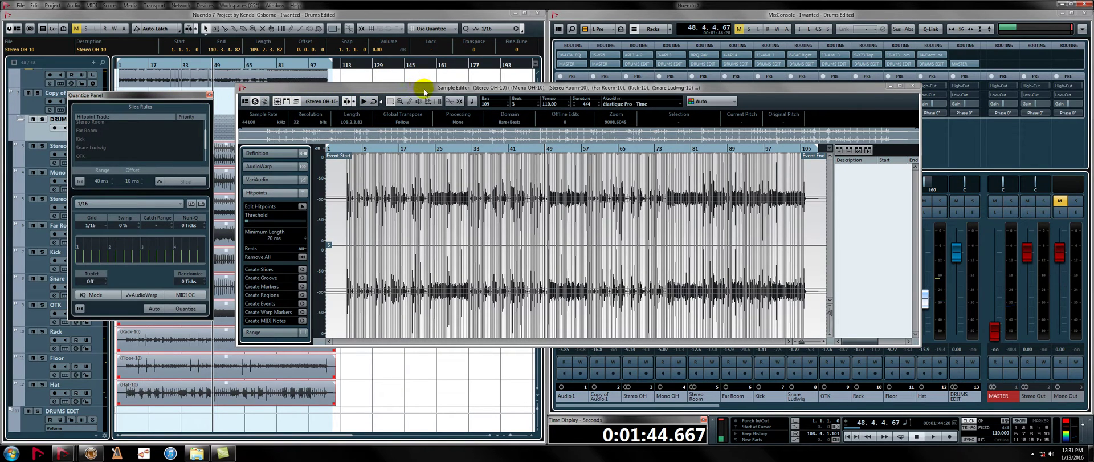
pyautogui.moveTo(415, 83); pyautogui.dragTo(436, 78)
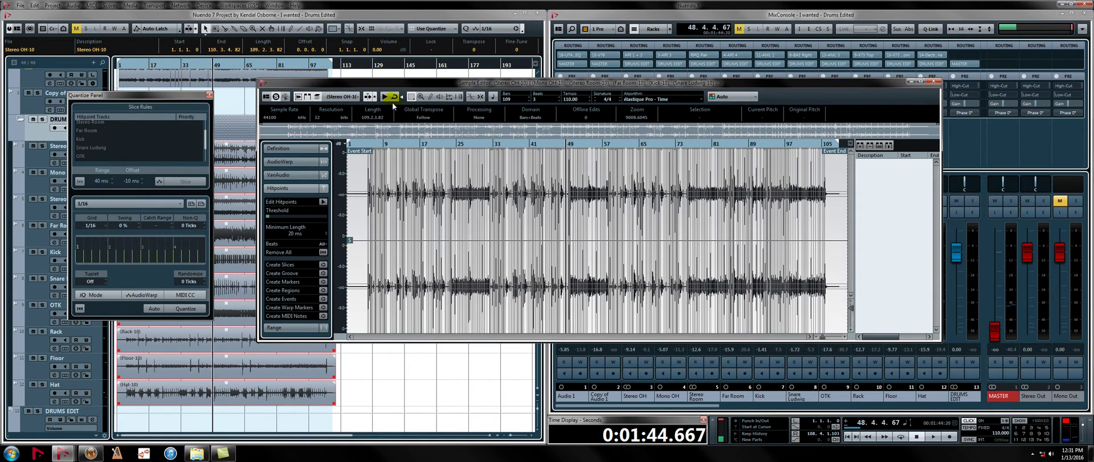
pyautogui.click(334, 96)
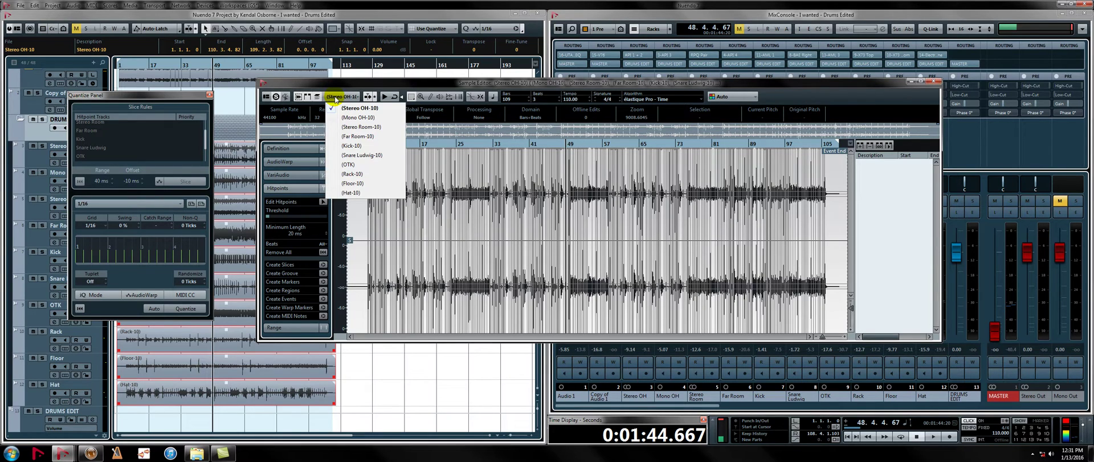
pyautogui.click(354, 148)
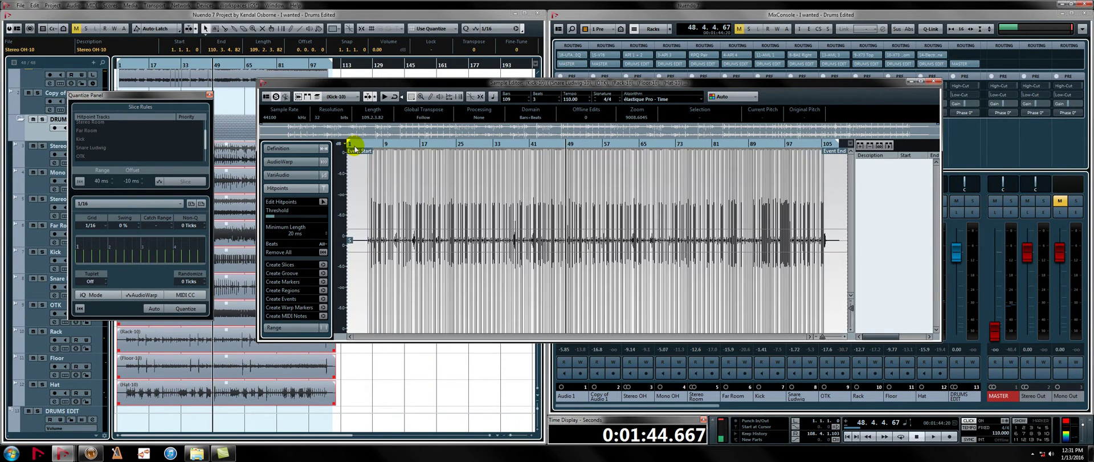
# - Max out the Hitpoints Threshold, then lower it until only clear kick hits are marked
pyautogui.click(300, 189)
pyautogui.click(300, 189)
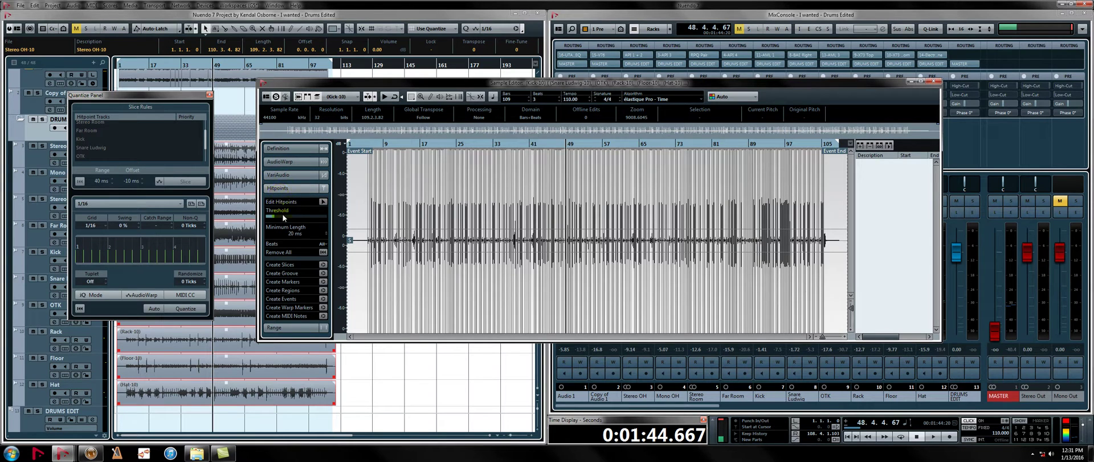
pyautogui.moveTo(283, 217); pyautogui.dragTo(352, 212)
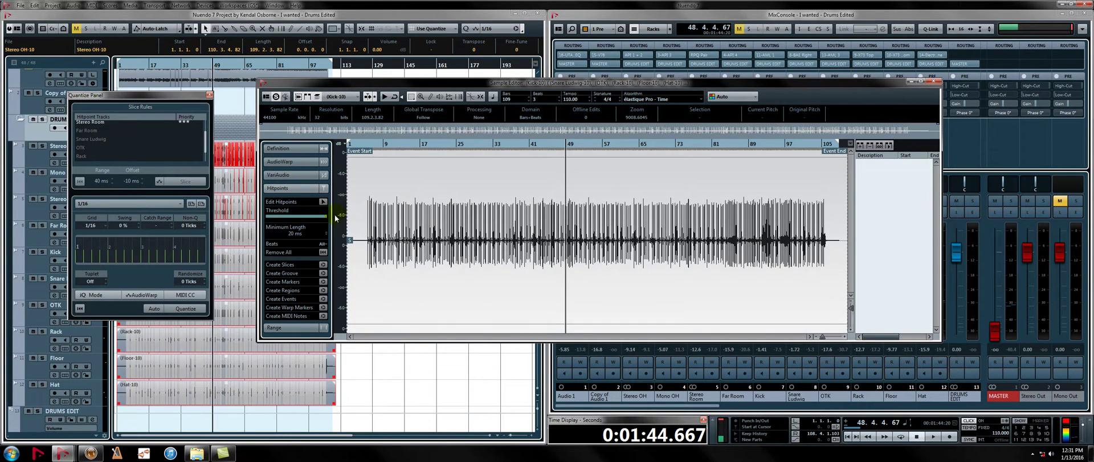
pyautogui.press('h')
pyautogui.press('h')
pyautogui.press('h')
pyautogui.press('h')
pyautogui.press('h')
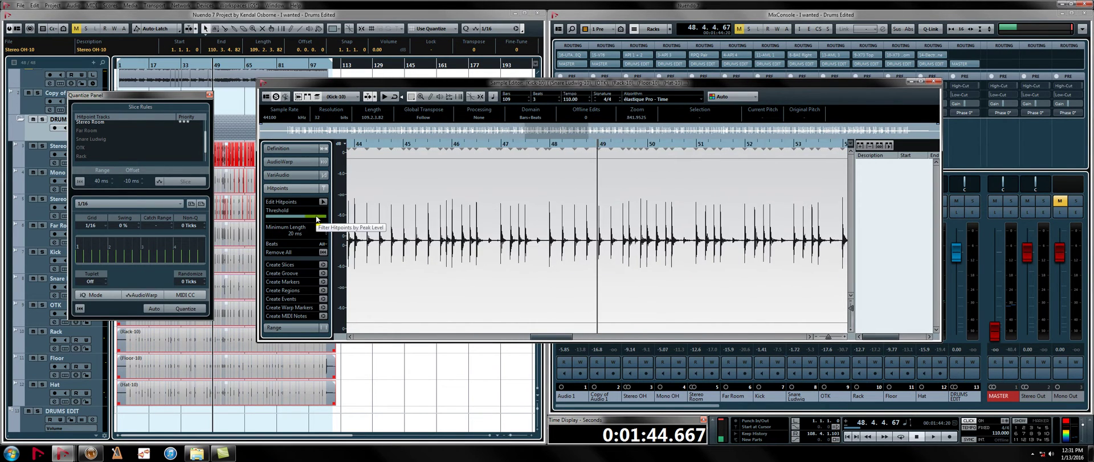
pyautogui.moveTo(318, 218); pyautogui.dragTo(282, 222)
pyautogui.press('g')
pyautogui.press('g')
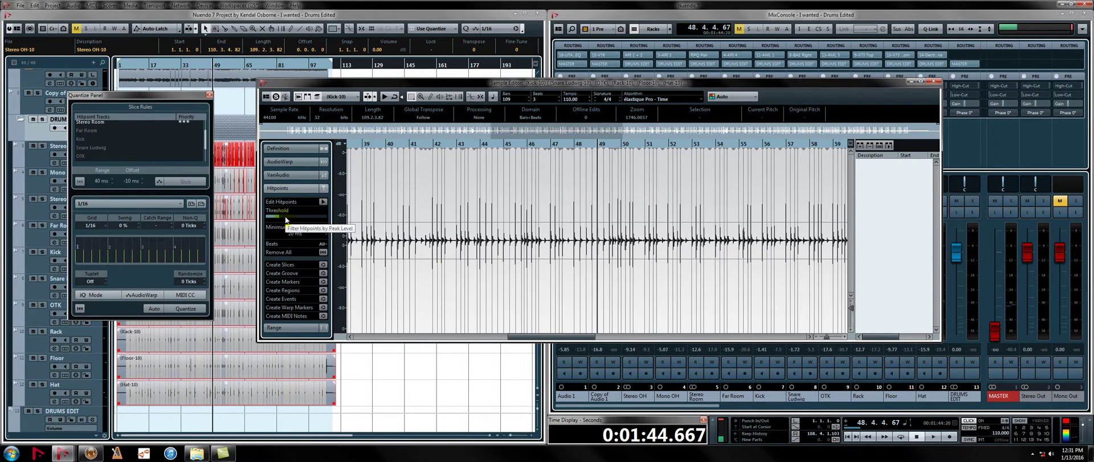
pyautogui.press('g')
pyautogui.press('g')
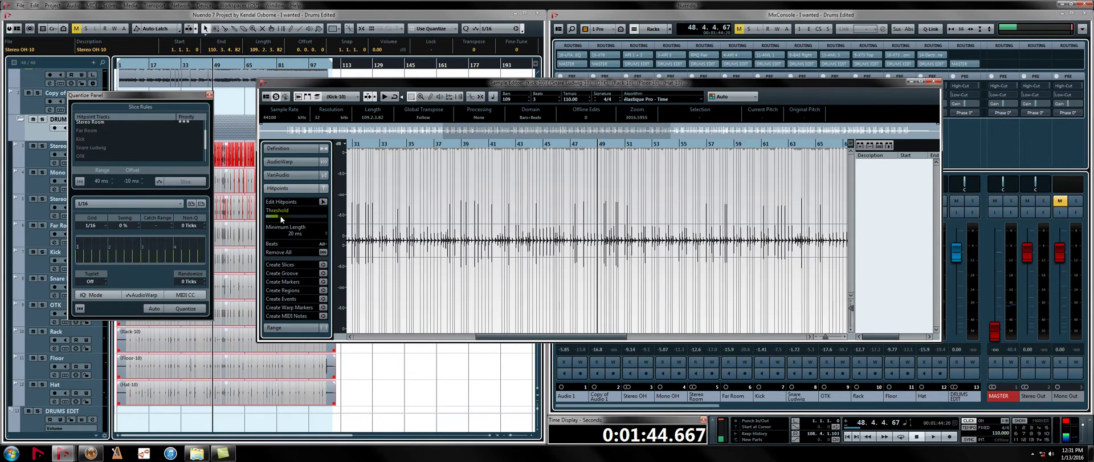
pyautogui.press('g')
pyautogui.press('h')
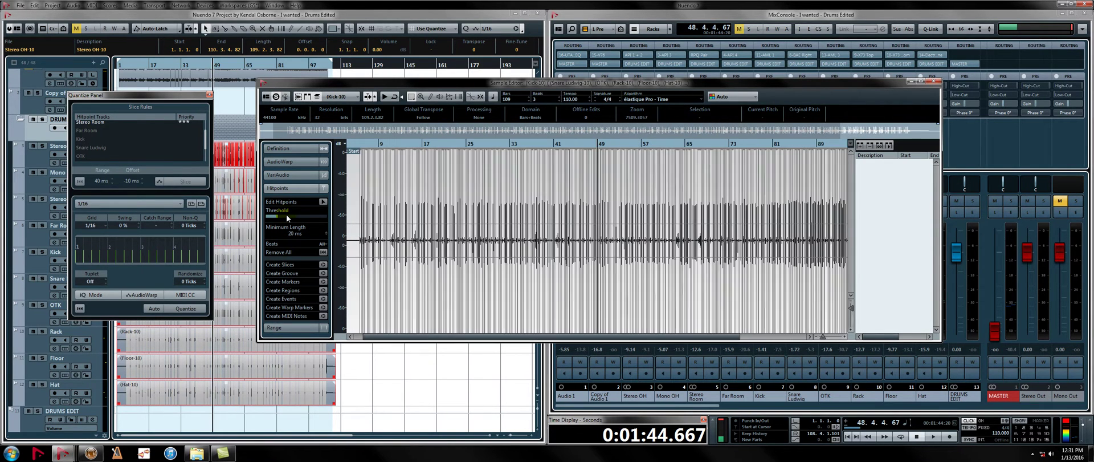
pyautogui.press('h')
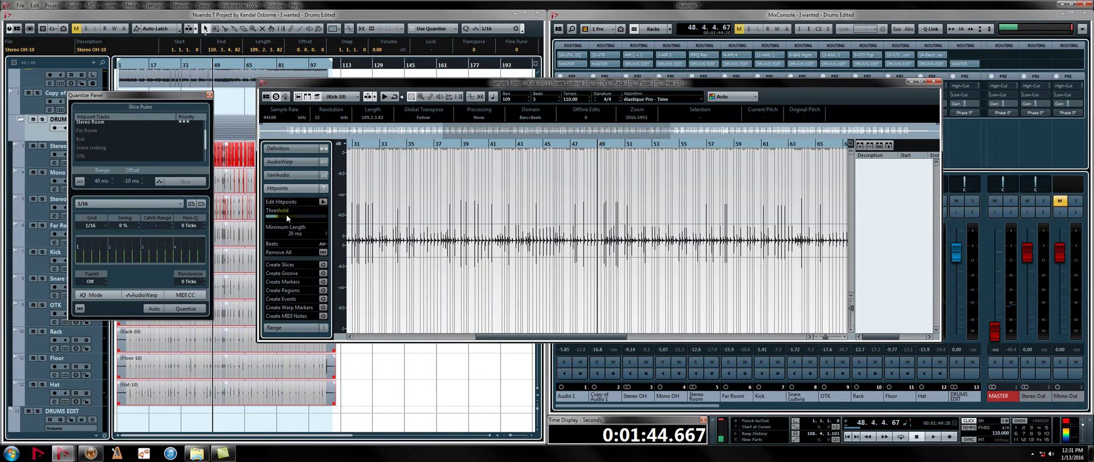
pyautogui.press('h')
pyautogui.press('h')
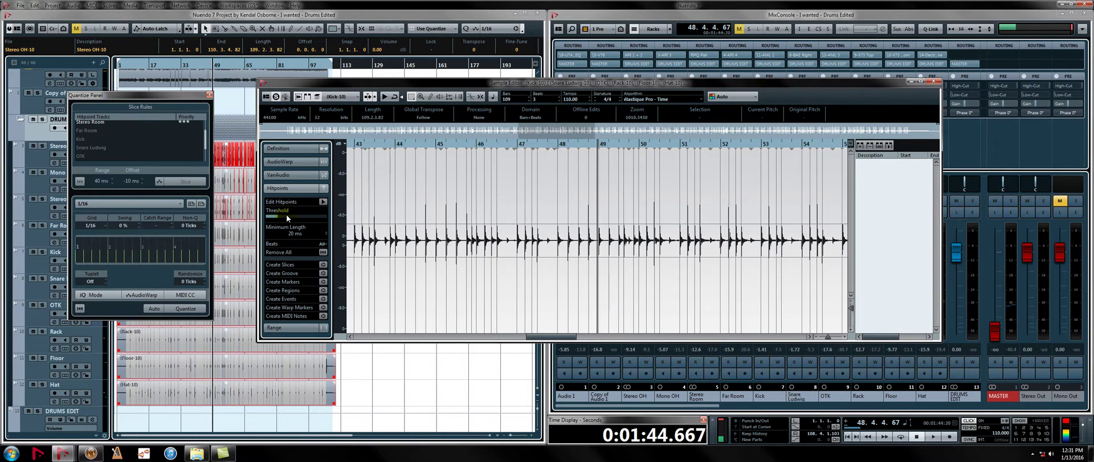
pyautogui.press('h')
pyautogui.press('h')
pyautogui.press('h')
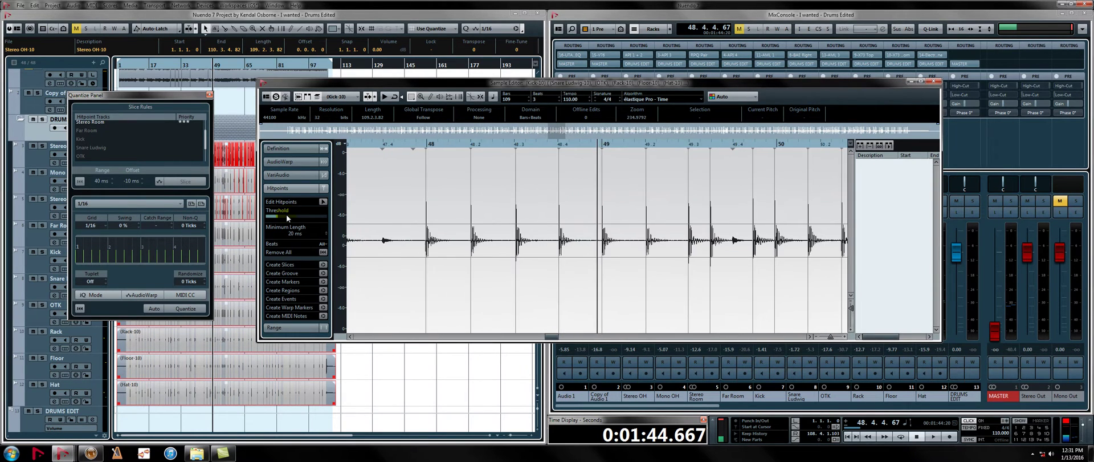
pyautogui.press('h')
pyautogui.press('h')
pyautogui.press('h')
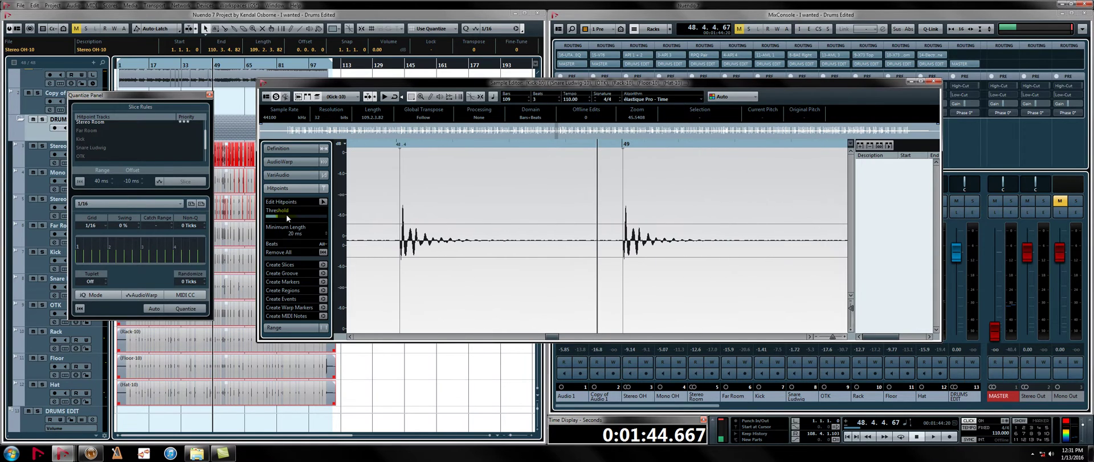
pyautogui.press('h')
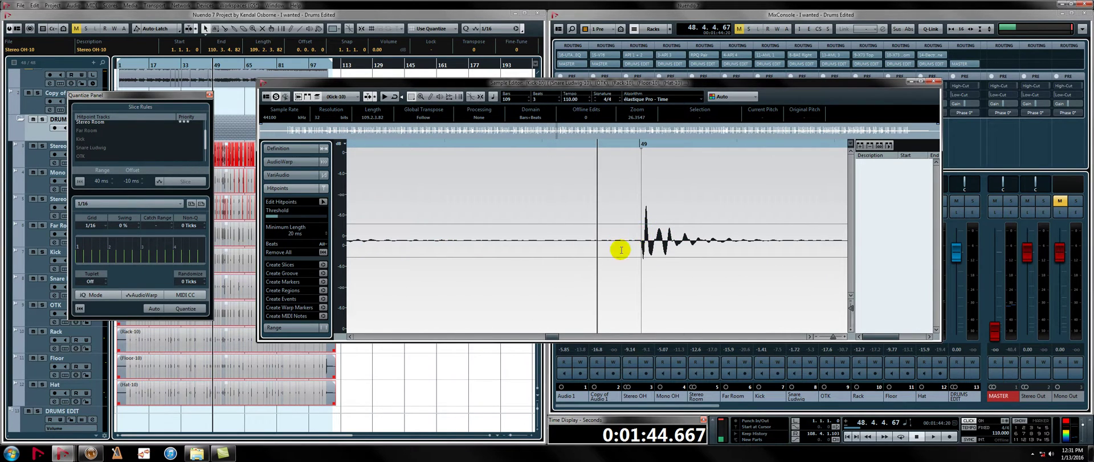
pyautogui.press('g')
pyautogui.press('g')
pyautogui.press('g')
pyautogui.press('g')
pyautogui.press('g')
pyautogui.press('g')
pyautogui.press('g')
pyautogui.press('g')
pyautogui.press('g')
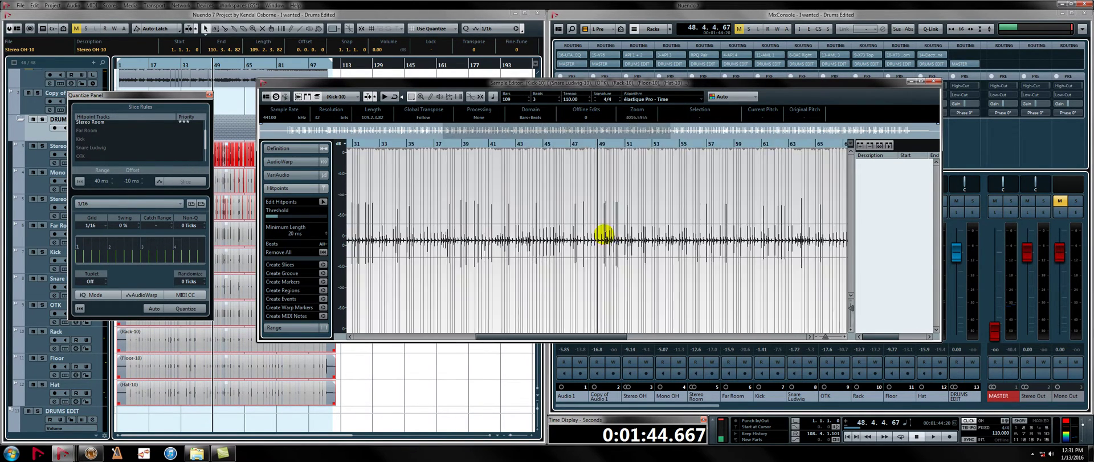
pyautogui.press('g')
pyautogui.press('g')
pyautogui.press('g')
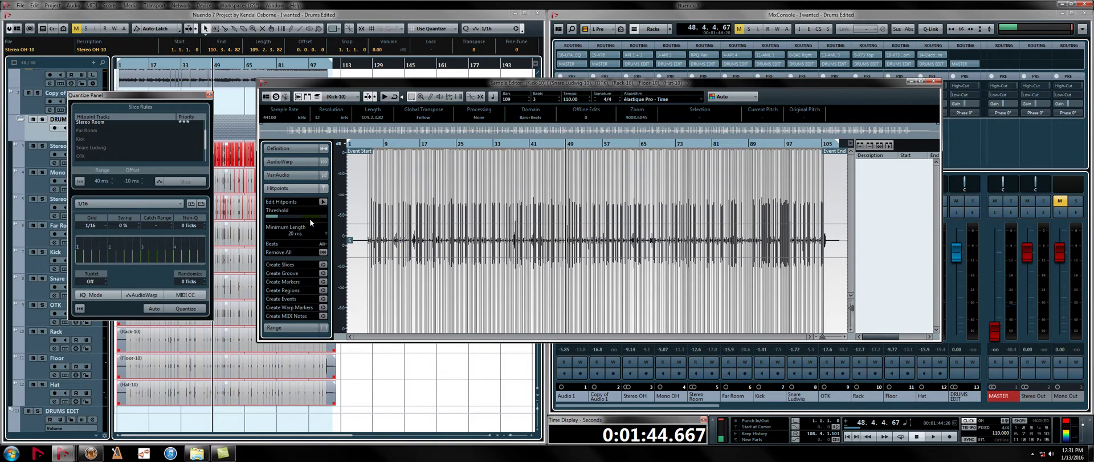
# - Load the Snare Ludwig-10 event and raise its hitpoint threshold to maximum
pyautogui.click(340, 97)
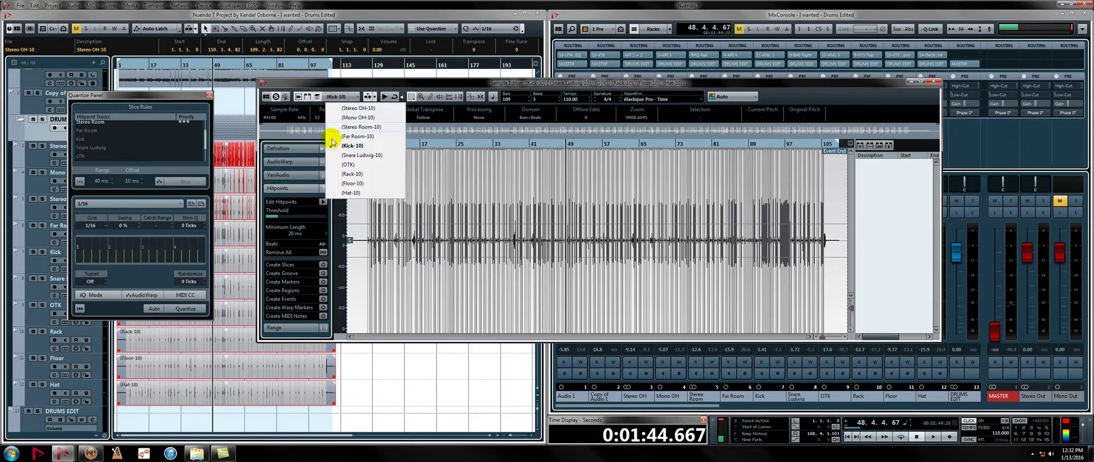
pyautogui.click(349, 159)
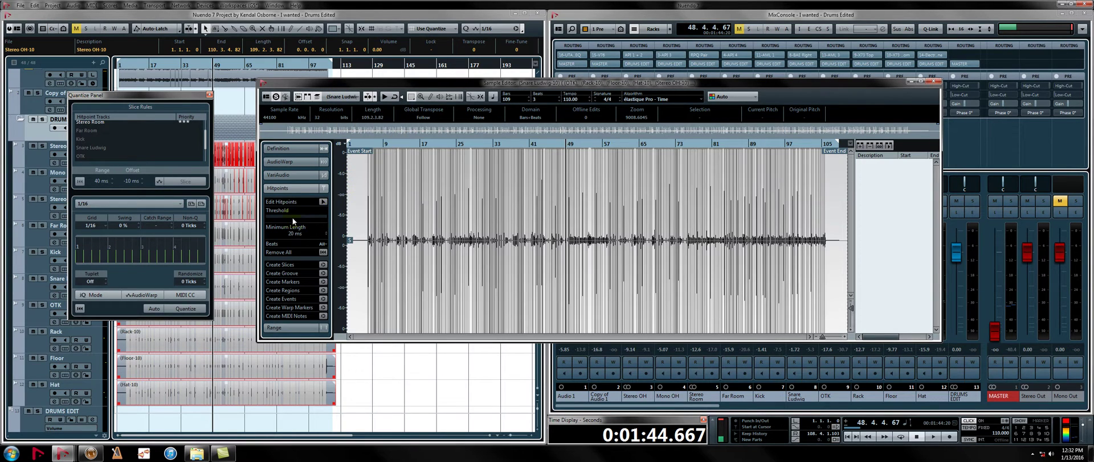
pyautogui.moveTo(293, 218)
pyautogui.mouseDown()
pyautogui.moveTo(342, 213)
pyautogui.moveTo(279, 216)
pyautogui.moveTo(307, 207)
pyautogui.moveTo(290, 210)
pyautogui.mouseUp()
# - Zoom in and scroll across the snare waveform to check the remaining hitpoints
pyautogui.press('h')
pyautogui.scroll(10, 567, 244)
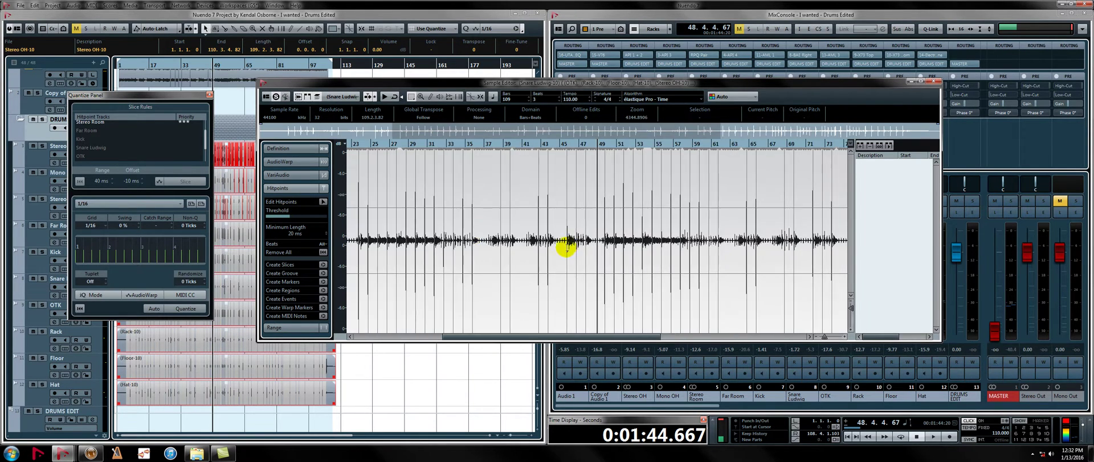
pyautogui.scroll(1, 523, 246)
pyautogui.hscroll(5, 506, 252)
pyautogui.hscroll(6, 508, 255)
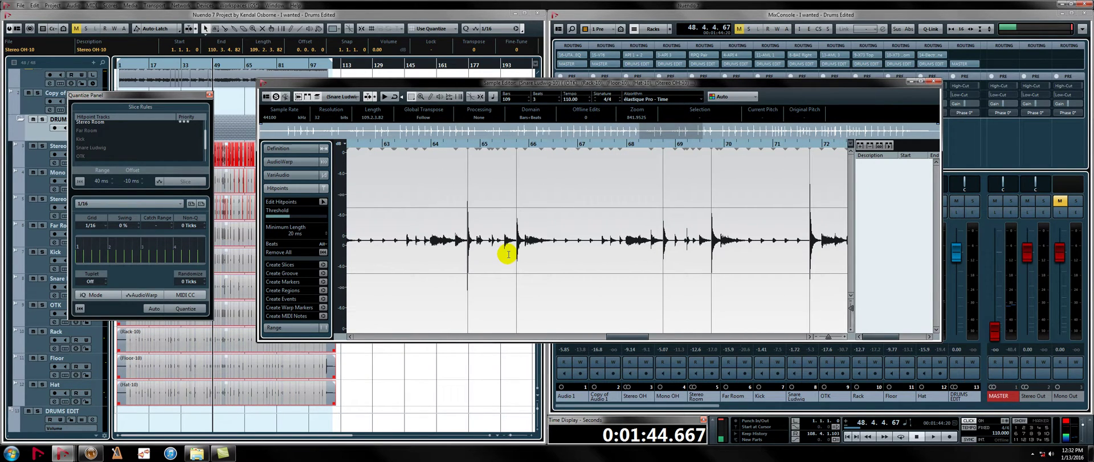
pyautogui.hscroll(5, 551, 249)
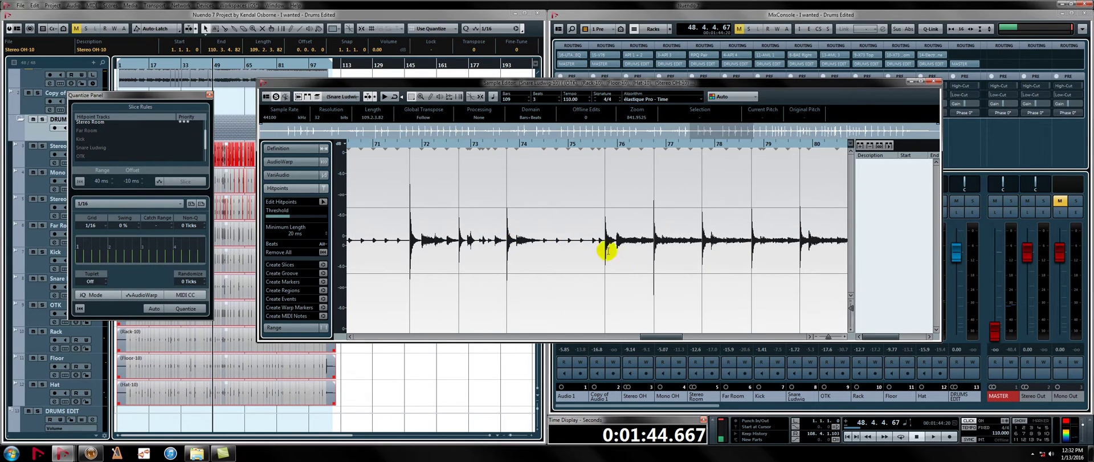
pyautogui.hscroll(3, 631, 254)
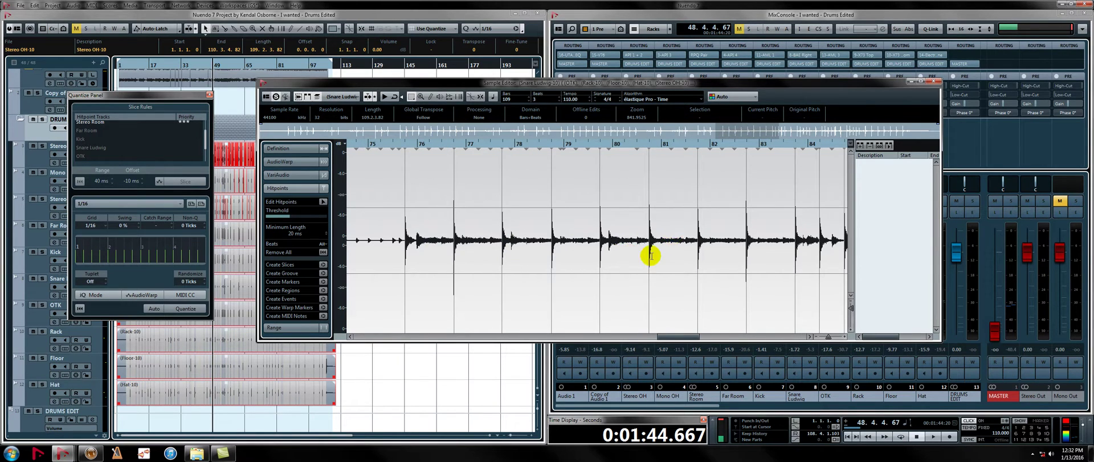
pyautogui.hscroll(3, 651, 255)
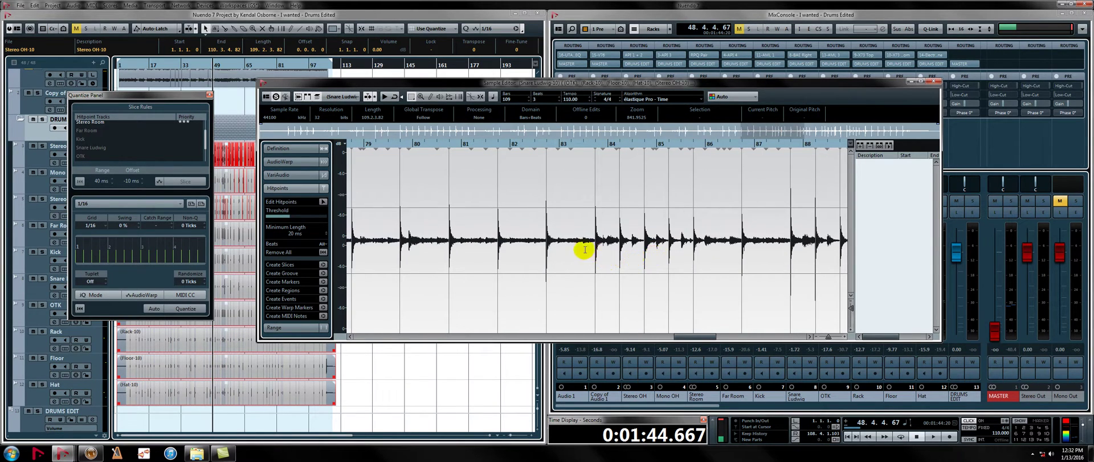
pyautogui.hscroll(3, 587, 253)
pyautogui.scroll(-6, 595, 253)
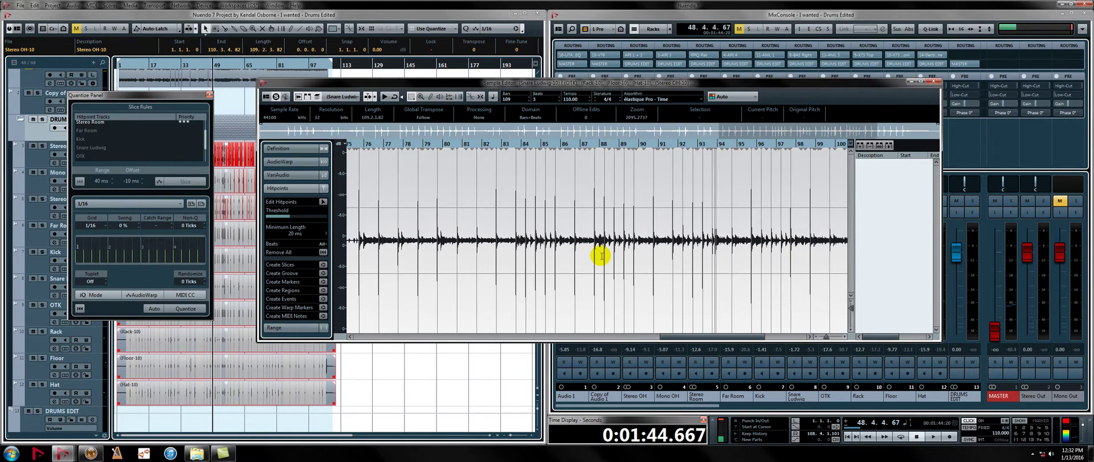
pyautogui.scroll(3, 718, 245)
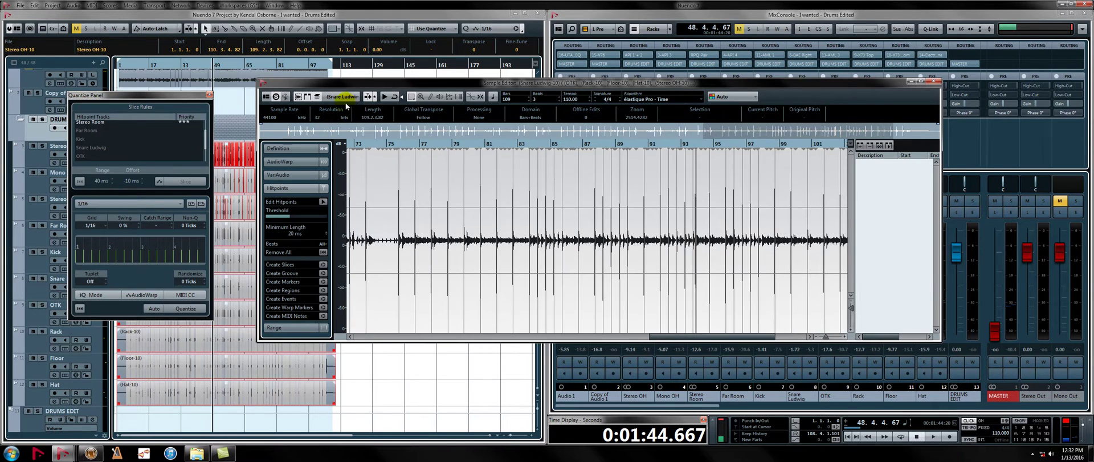
# - Load the Rack-10 event and raise its hitpoint threshold to cut down its hitpoints
pyautogui.click(342, 97)
pyautogui.click(362, 171)
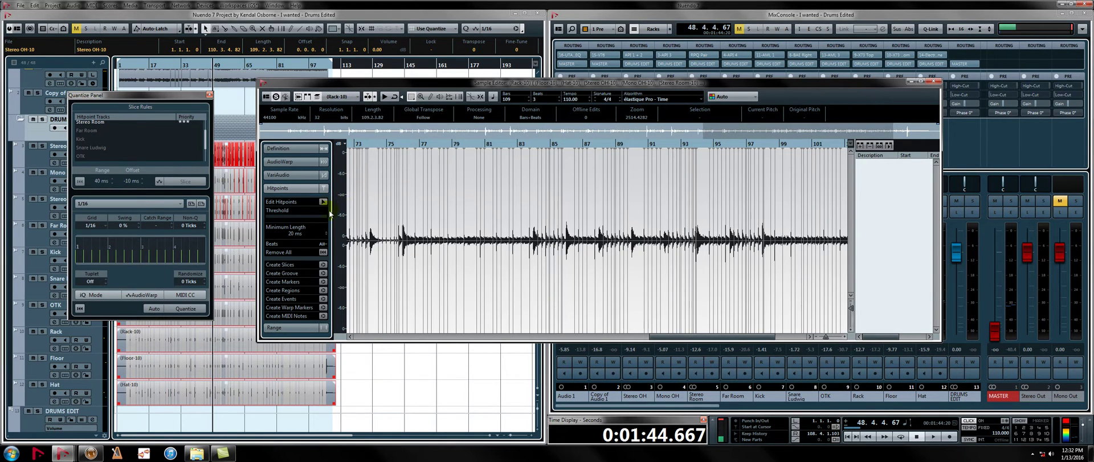
pyautogui.moveTo(309, 217); pyautogui.dragTo(317, 217)
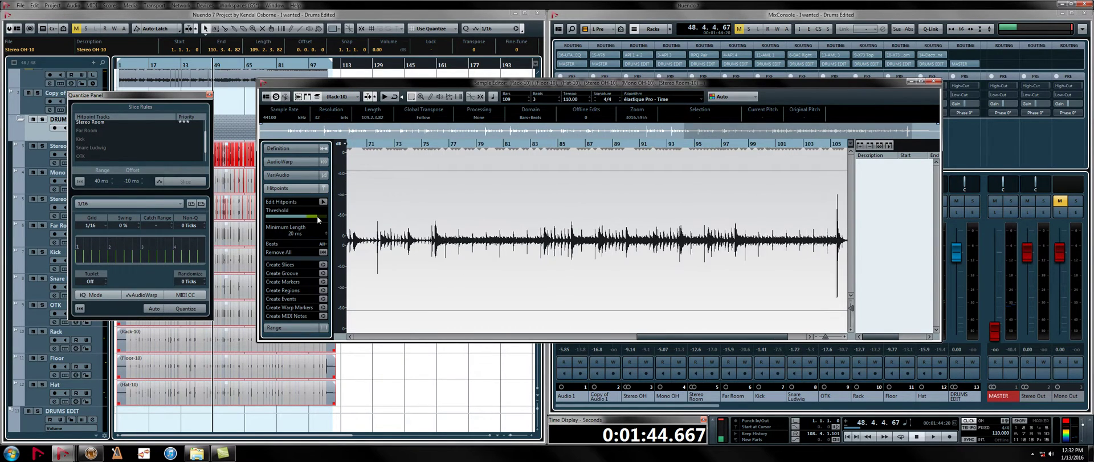
pyautogui.scroll(-3, 533, 204)
pyautogui.click(533, 204)
pyautogui.scroll(-1, 532, 204)
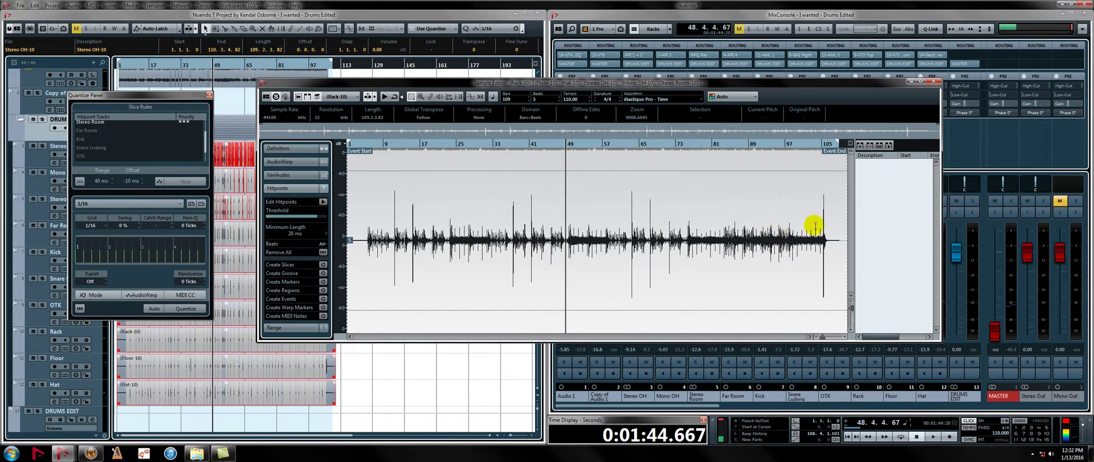
pyautogui.moveTo(310, 219); pyautogui.dragTo(290, 226)
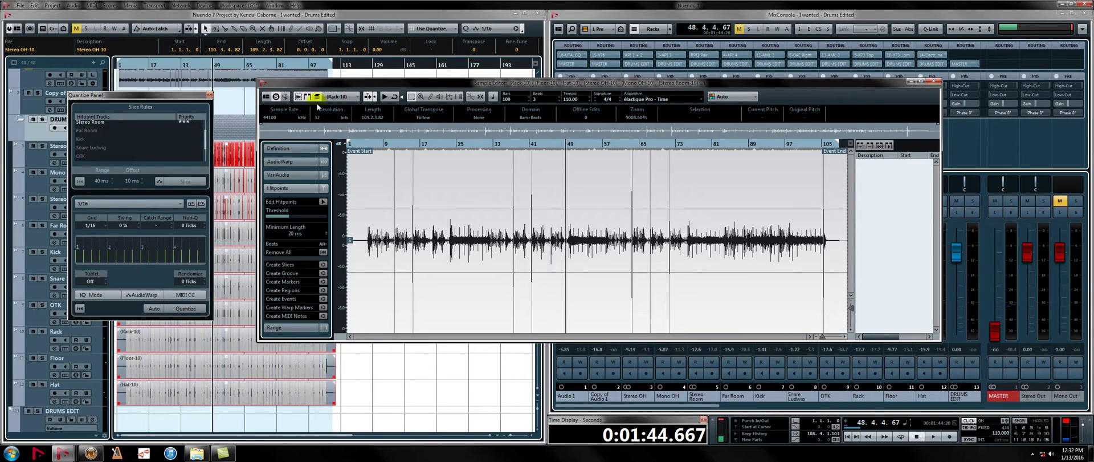
# - Load the Floor-10 take and raise its threshold to drop most hitpoints
pyautogui.click(341, 97)
pyautogui.click(356, 186)
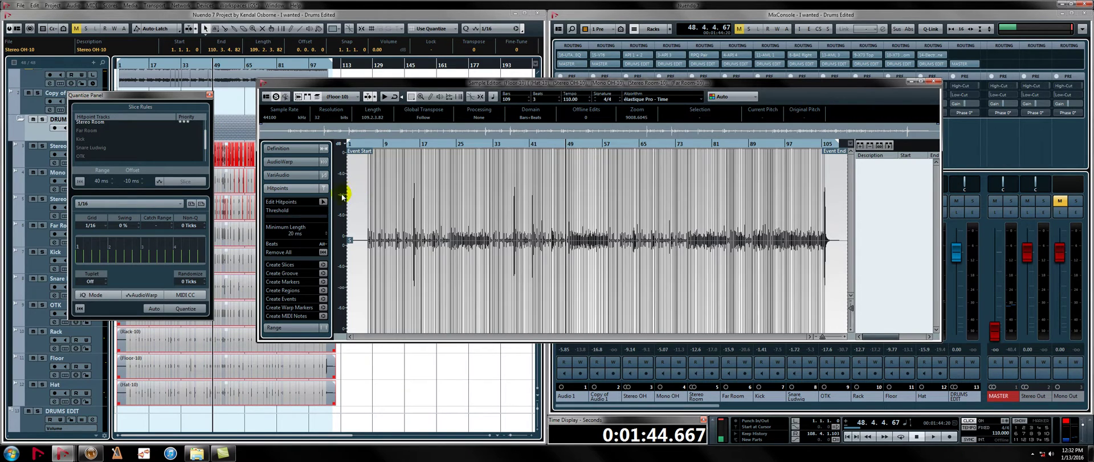
pyautogui.moveTo(308, 217); pyautogui.dragTo(292, 231)
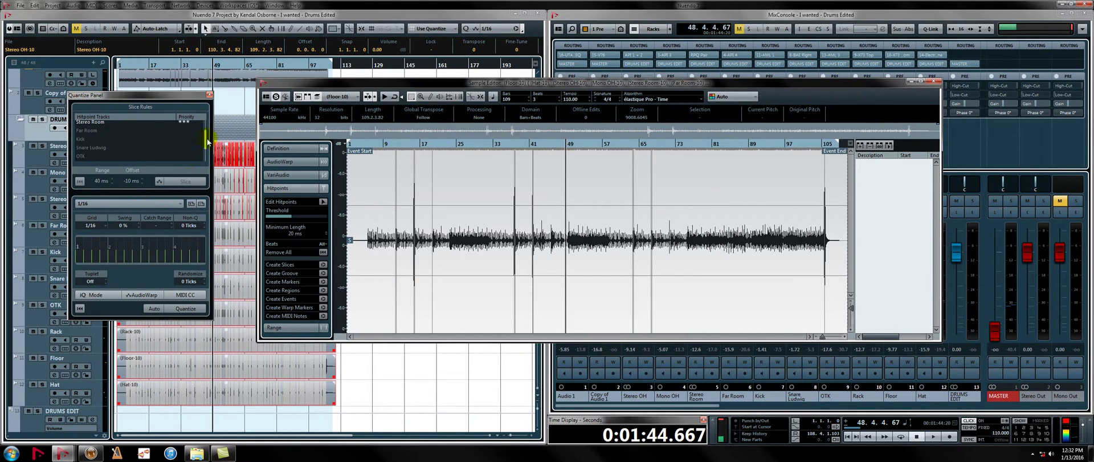
# - Give Kick, Snare Ludwig and Rack full priority in the Quantize Panel's Slice Rules list
pyautogui.moveTo(180, 94); pyautogui.dragTo(196, 102)
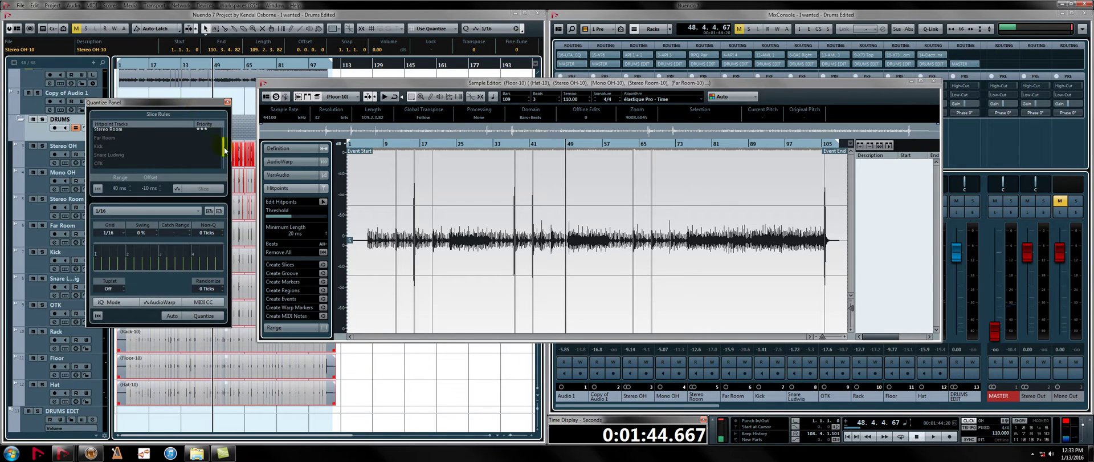
pyautogui.scroll(2, 225, 149)
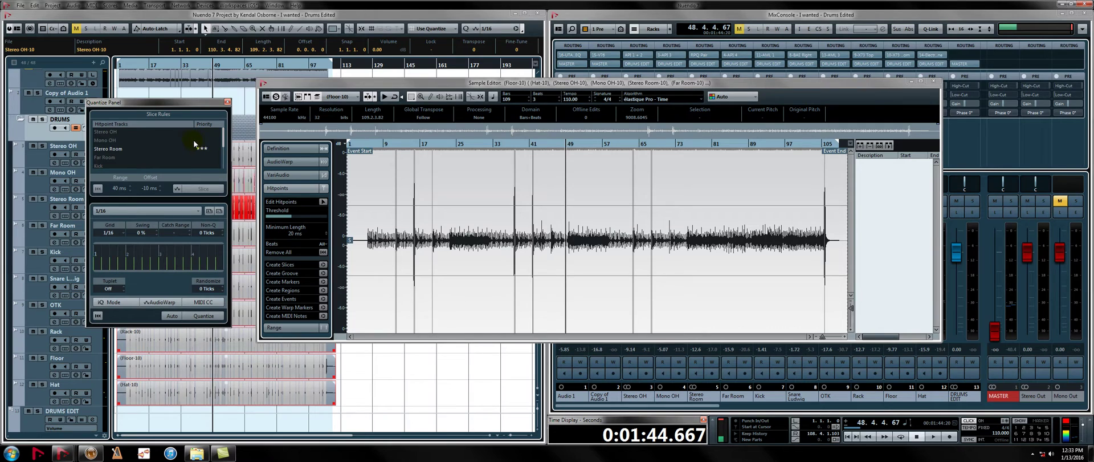
pyautogui.scroll(-1, 226, 145)
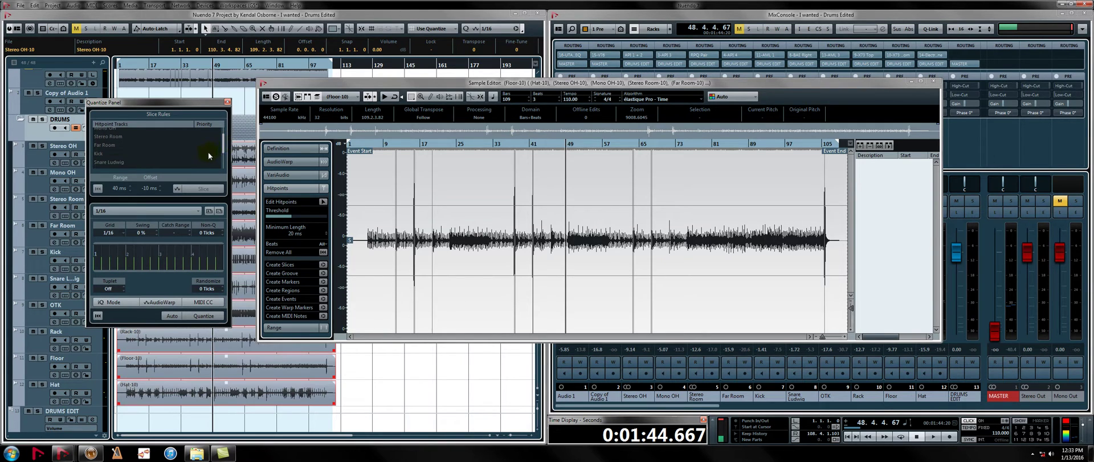
pyautogui.scroll(-1, 226, 151)
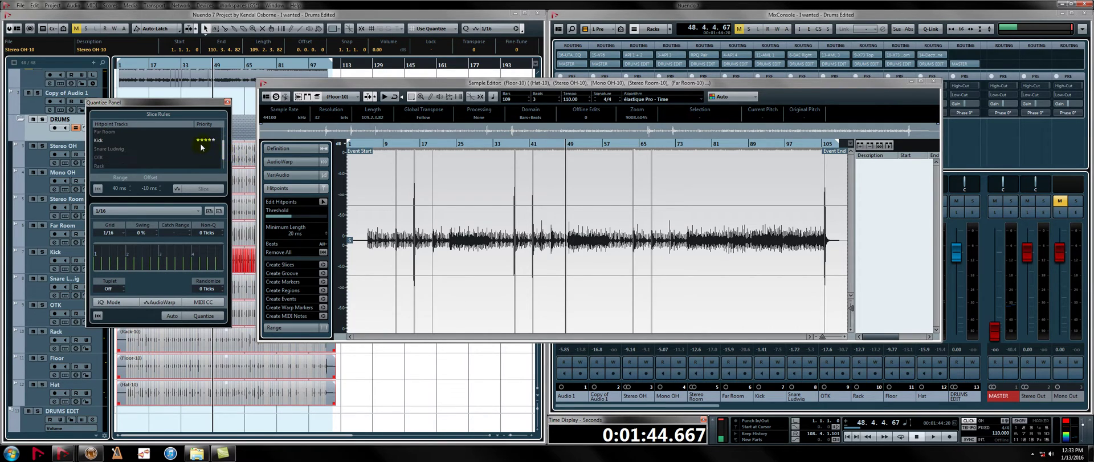
pyautogui.scroll(-1, 225, 154)
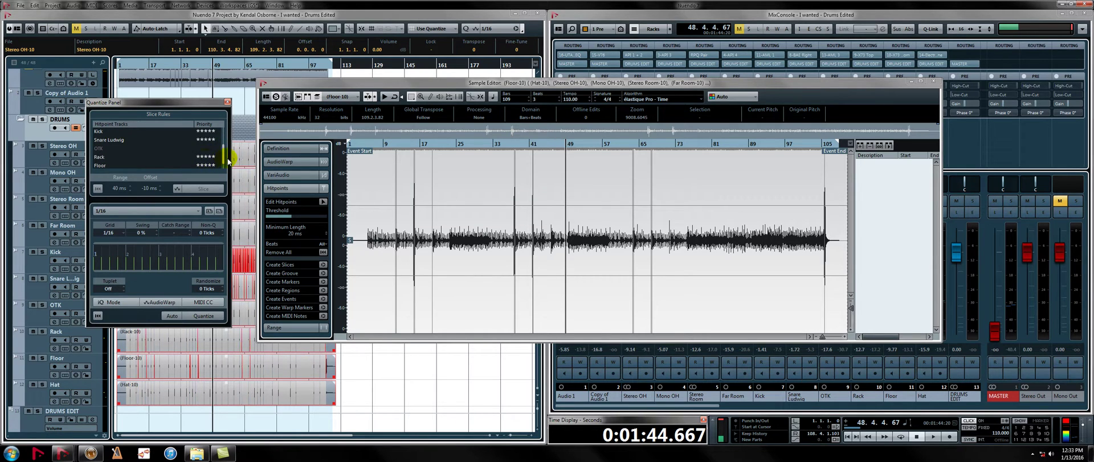
pyautogui.moveTo(224, 152); pyautogui.dragTo(224, 149)
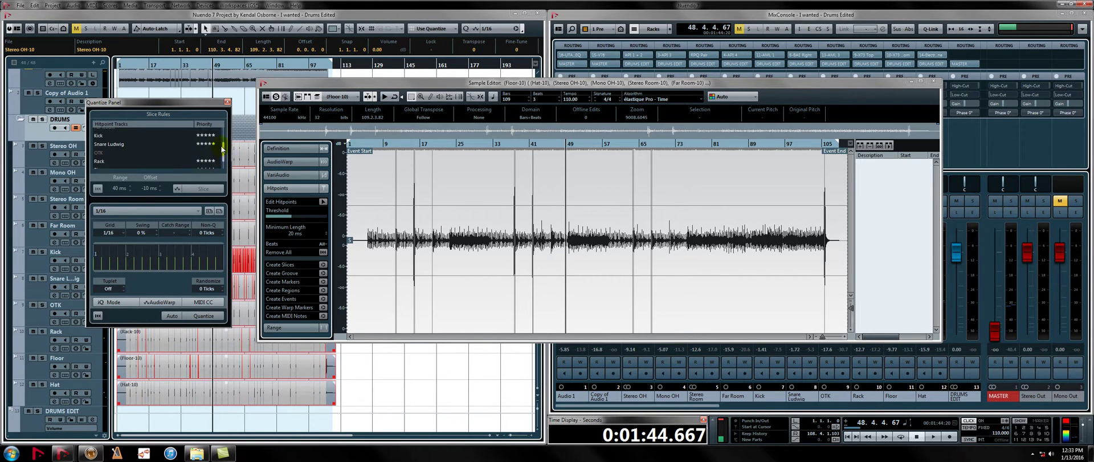
pyautogui.click(935, 84)
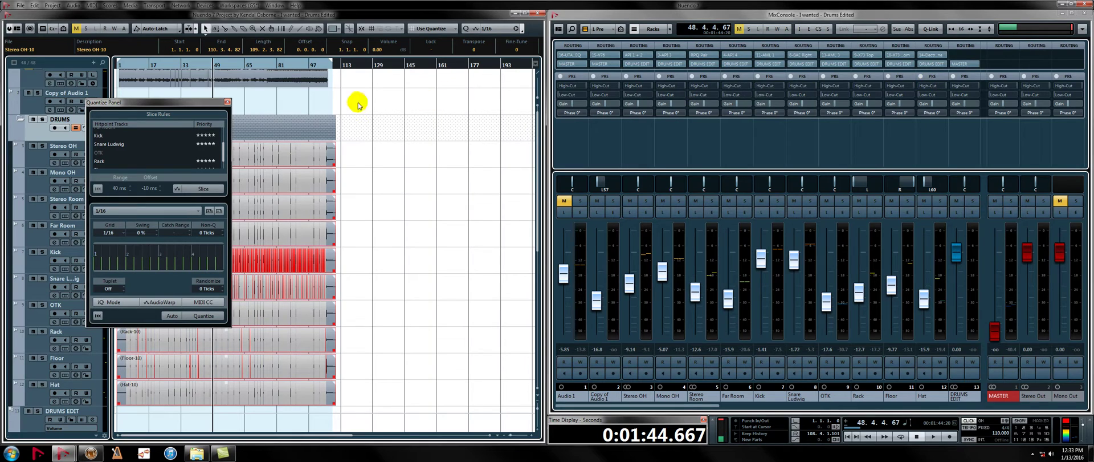
pyautogui.moveTo(223, 155); pyautogui.dragTo(223, 161)
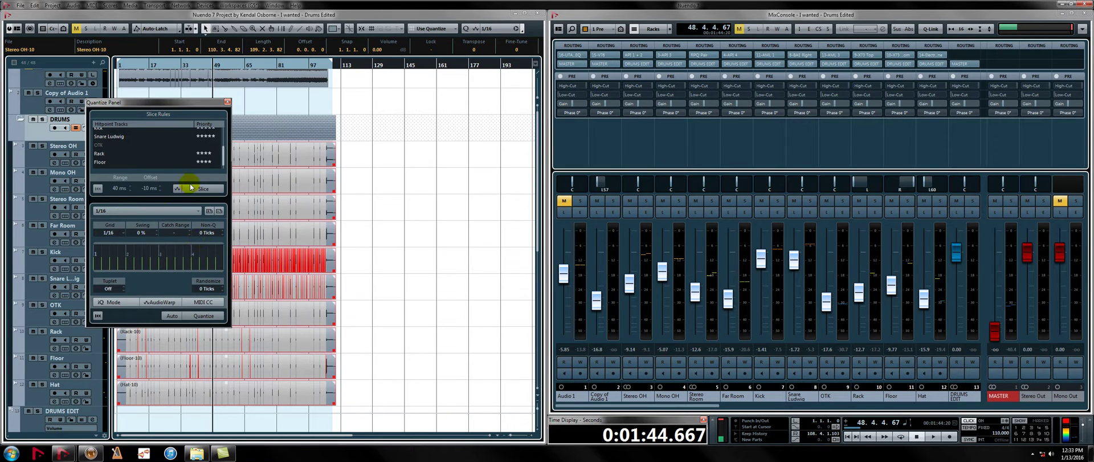
# - Zoom in around bar 49 to inspect the hitpoints on the drum hits
pyautogui.press('h')
pyautogui.press('h')
pyautogui.press('h')
pyautogui.press('h')
pyautogui.press('h')
pyautogui.press('h')
pyautogui.press('h')
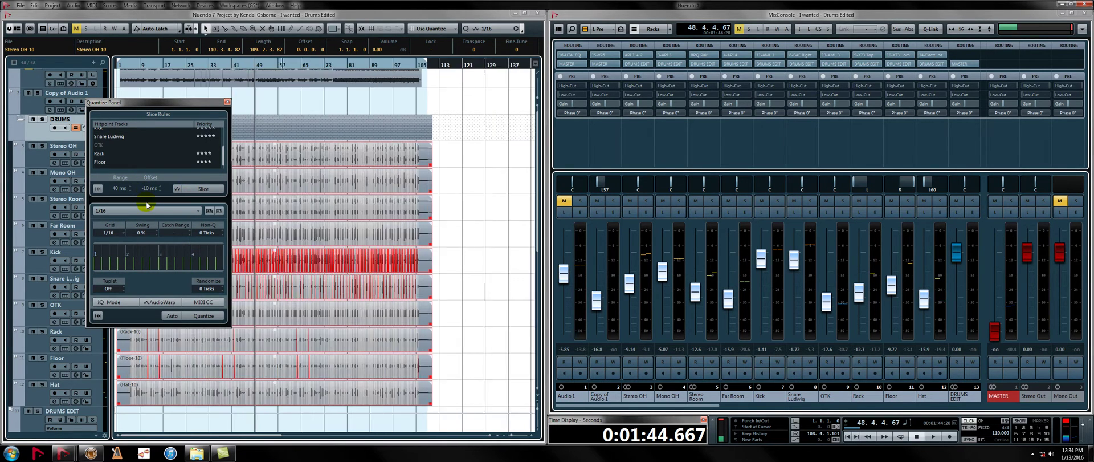
pyautogui.press('h')
pyautogui.press('h')
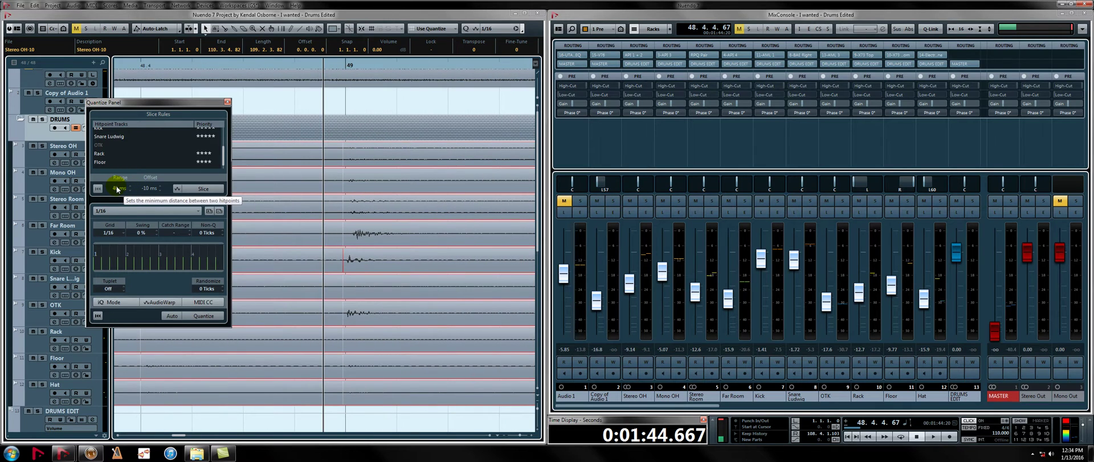
pyautogui.press('g')
pyautogui.press('g')
pyautogui.press('g')
pyautogui.press('g')
pyautogui.press('g')
pyautogui.press('g')
pyautogui.press('g')
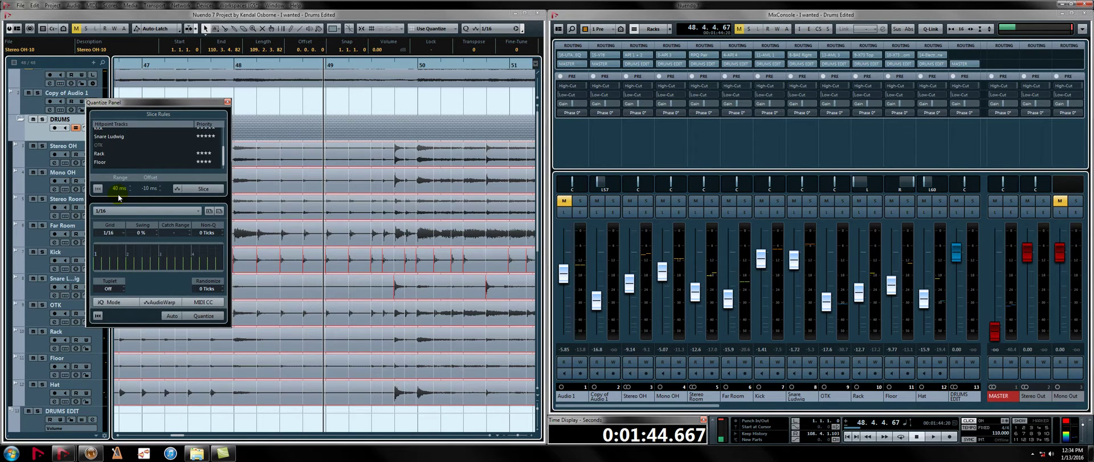
pyautogui.press('h')
pyautogui.press('h')
pyautogui.press('h')
pyautogui.press('h')
pyautogui.press('h')
pyautogui.press('h')
pyautogui.press('h')
pyautogui.press('h')
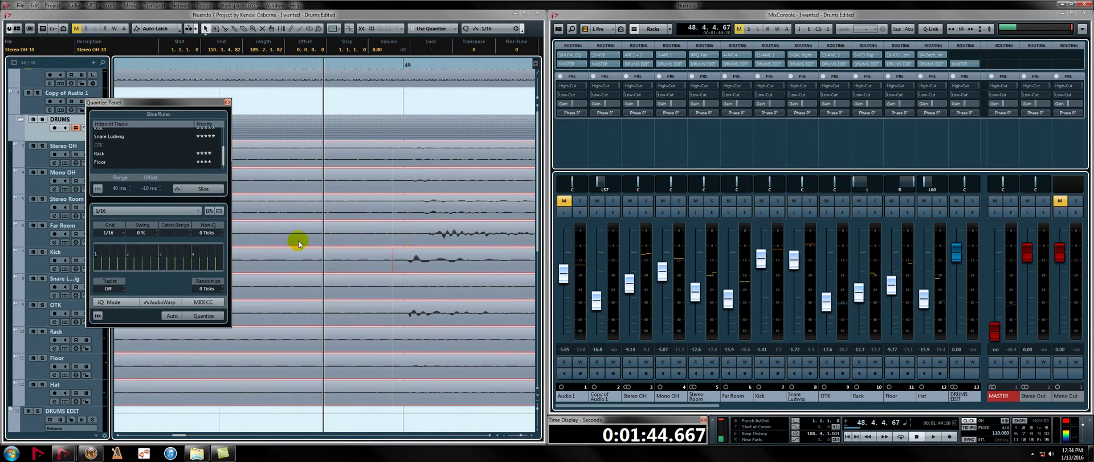
pyautogui.scroll(1, 150, 191)
pyautogui.scroll(2, 151, 191)
pyautogui.scroll(-1, 152, 191)
pyautogui.scroll(2, 154, 192)
# - Set the Quantize Panel slice offset to -8 ms, keeping the 1/16 grid
pyautogui.moveTo(408, 266); pyautogui.dragTo(338, 263)
pyautogui.moveTo(148, 193); pyautogui.dragTo(148, 192)
pyautogui.hscroll(2, 408, 241)
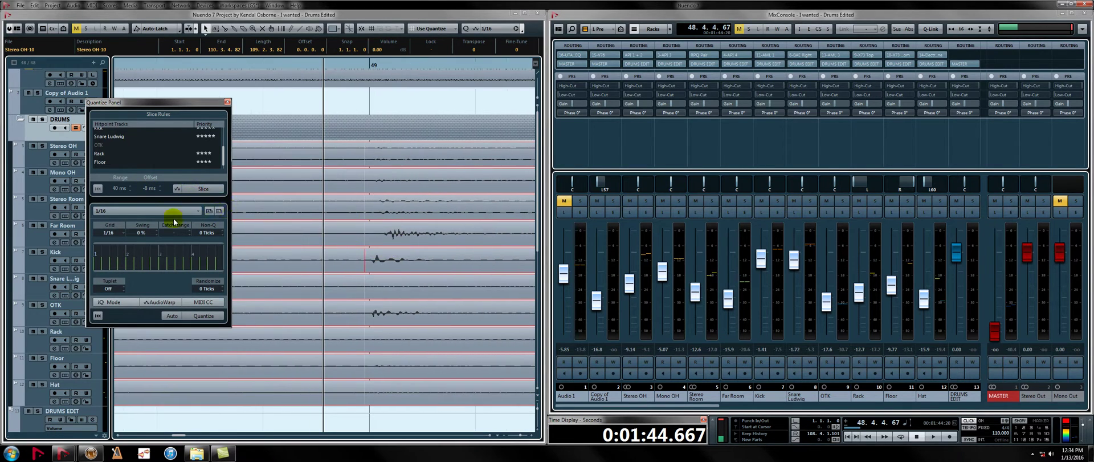
pyautogui.click(142, 212)
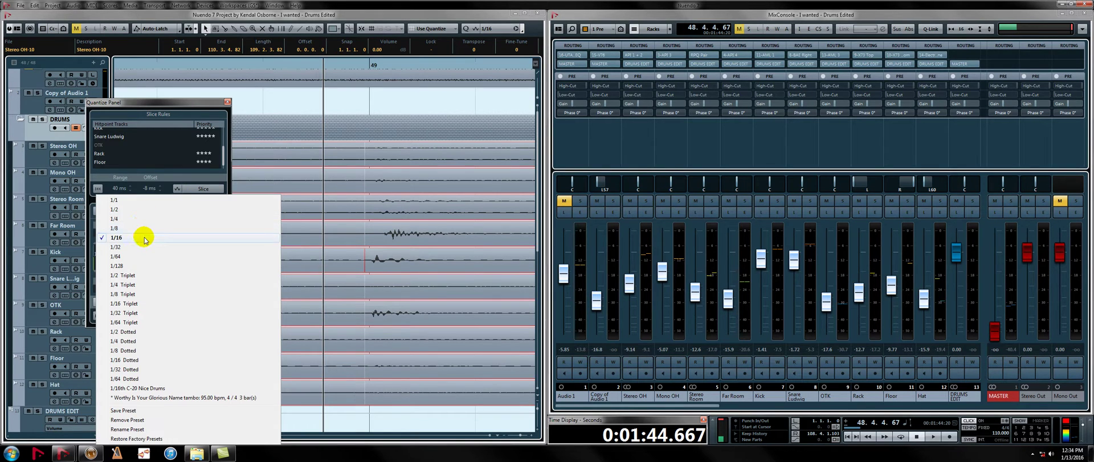
pyautogui.click(144, 239)
pyautogui.scroll(2, 365, 233)
pyautogui.scroll(-10, 364, 233)
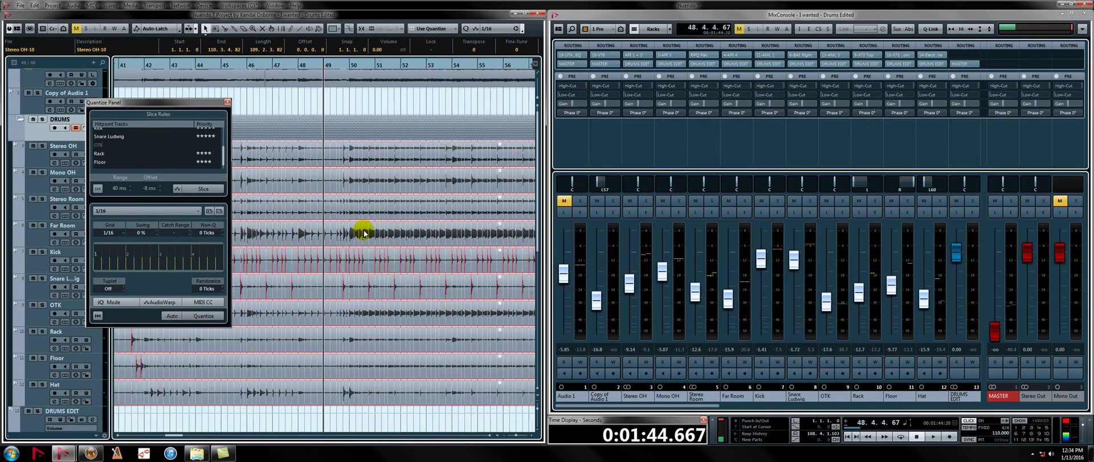
pyautogui.scroll(-8, 365, 232)
pyautogui.press('Home')
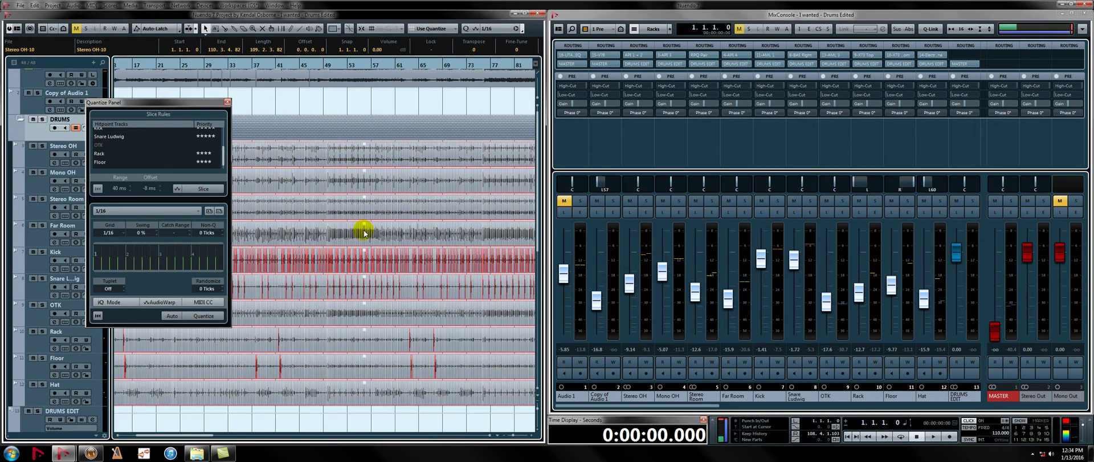
pyautogui.scroll(2, 365, 233)
pyautogui.press('space')
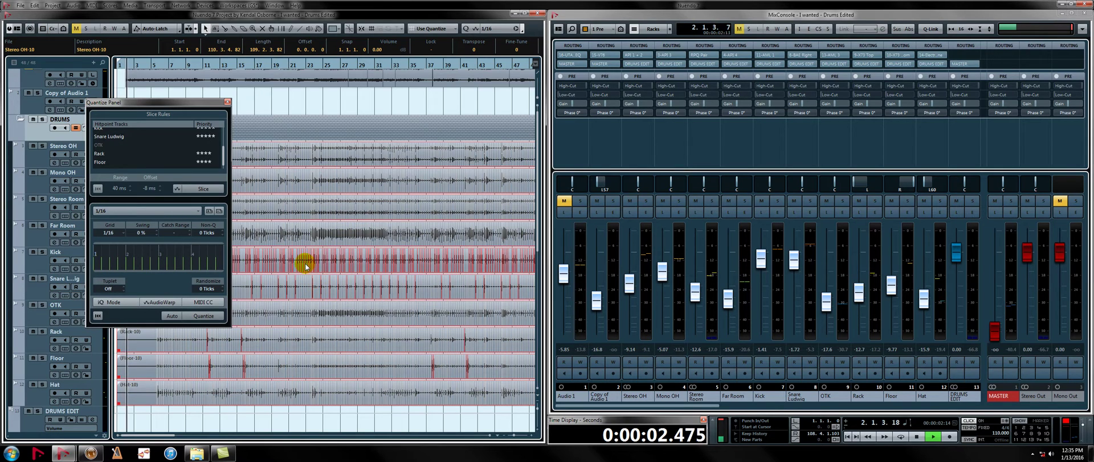
pyautogui.click(149, 65)
pyautogui.click(154, 64)
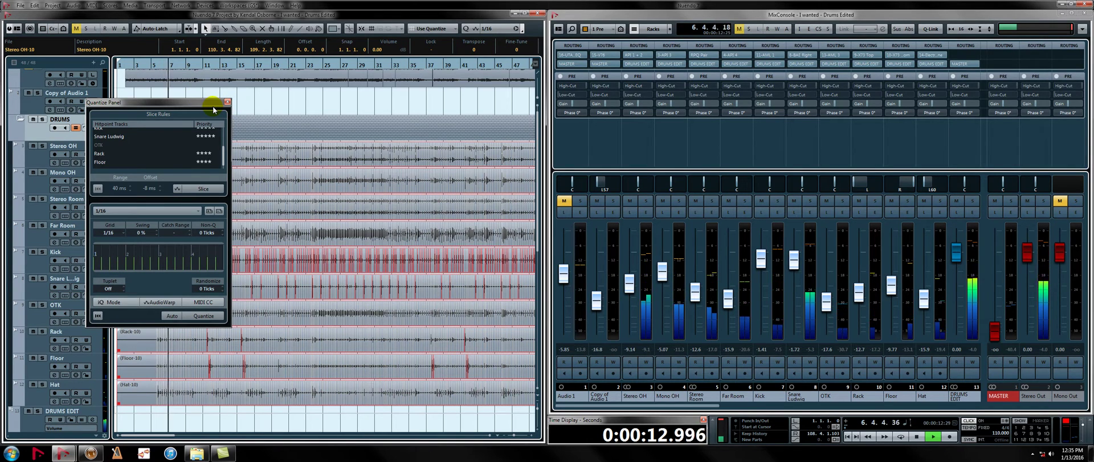
pyautogui.press('h')
pyautogui.press('h')
pyautogui.press('h')
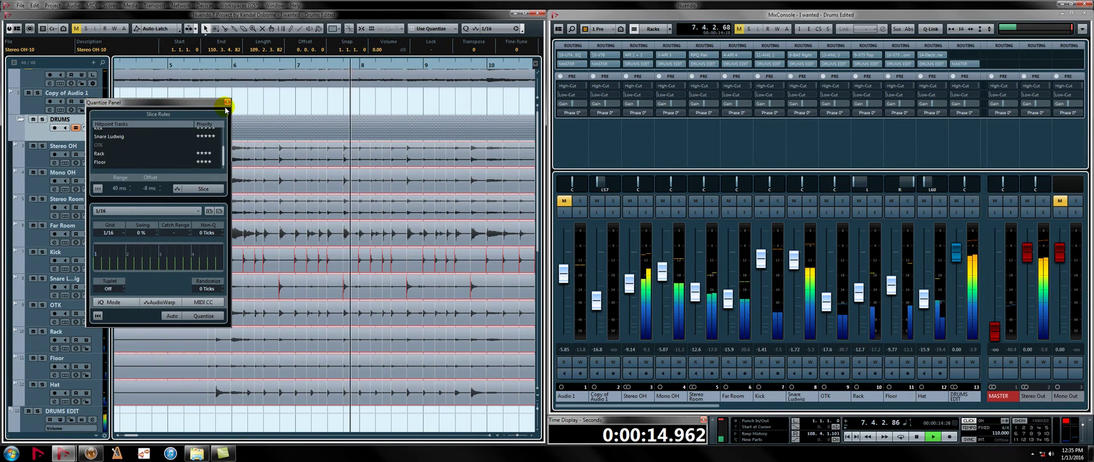
pyautogui.press('h')
pyautogui.press('h')
pyautogui.press('h')
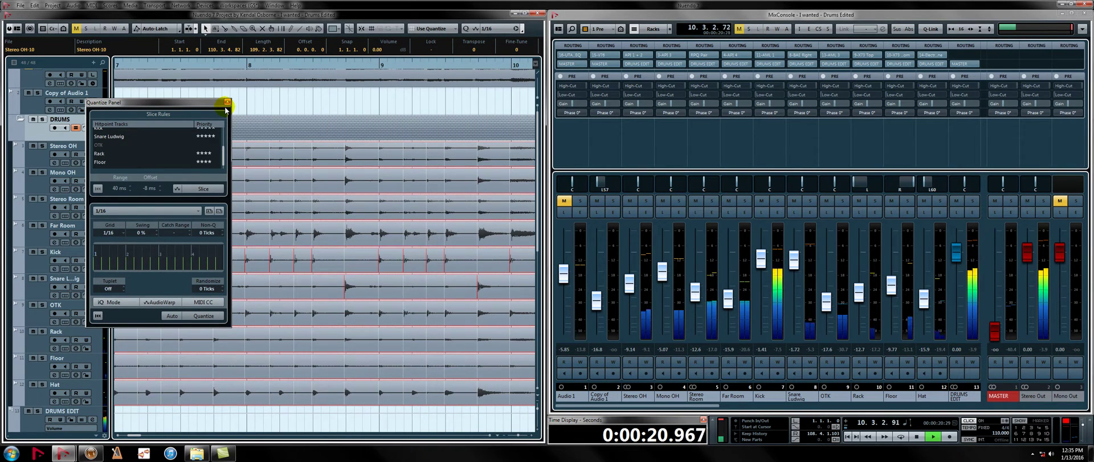
pyautogui.press('g')
pyautogui.press('g')
pyautogui.press('g')
pyautogui.press('g')
pyautogui.press('g')
pyautogui.press('g')
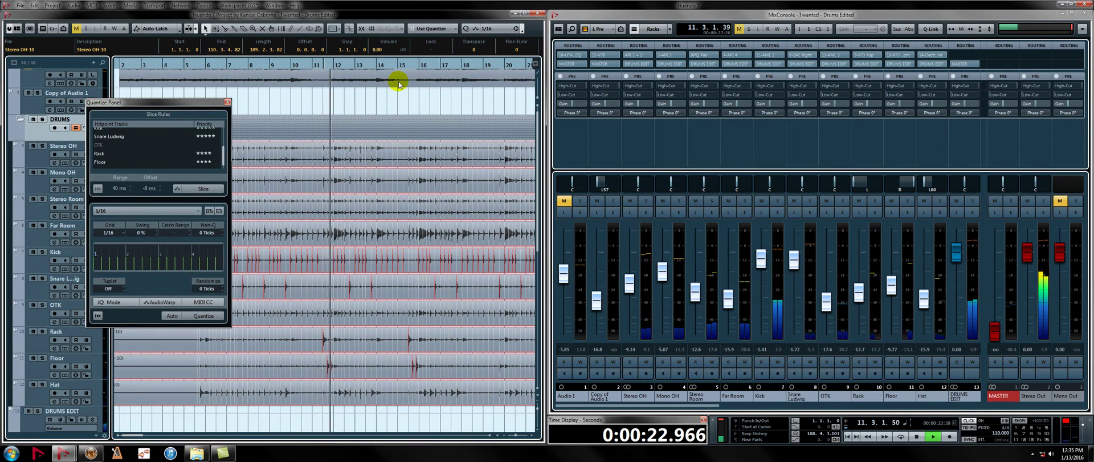
pyautogui.press('h')
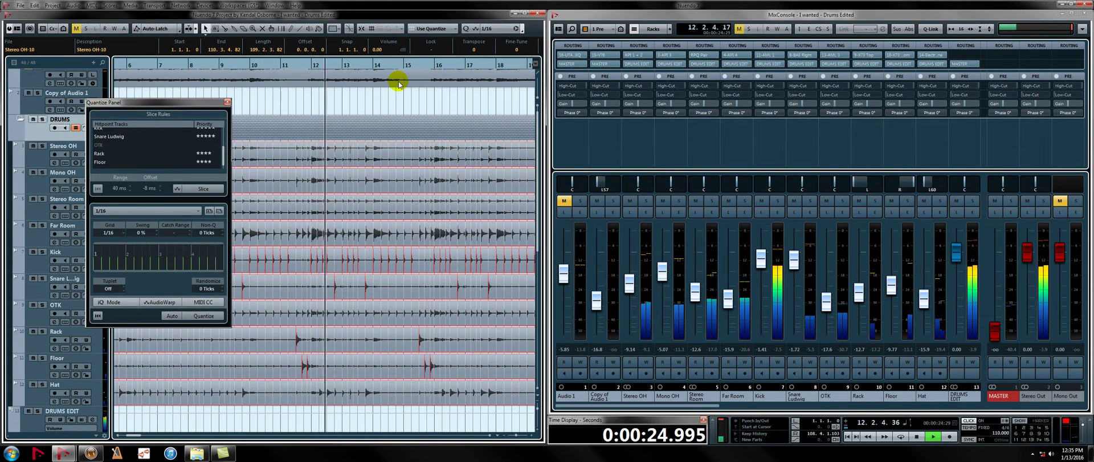
pyautogui.press('h')
pyautogui.press('h')
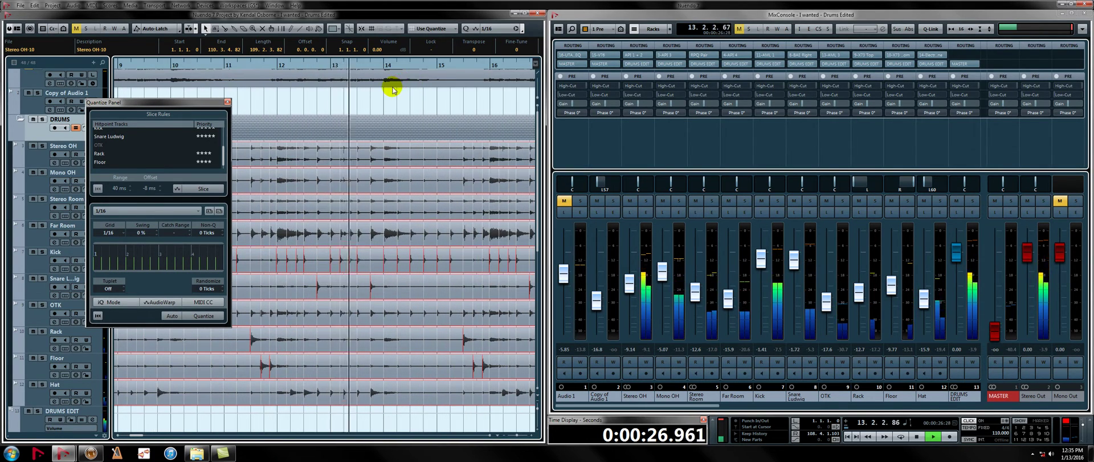
pyautogui.press('h')
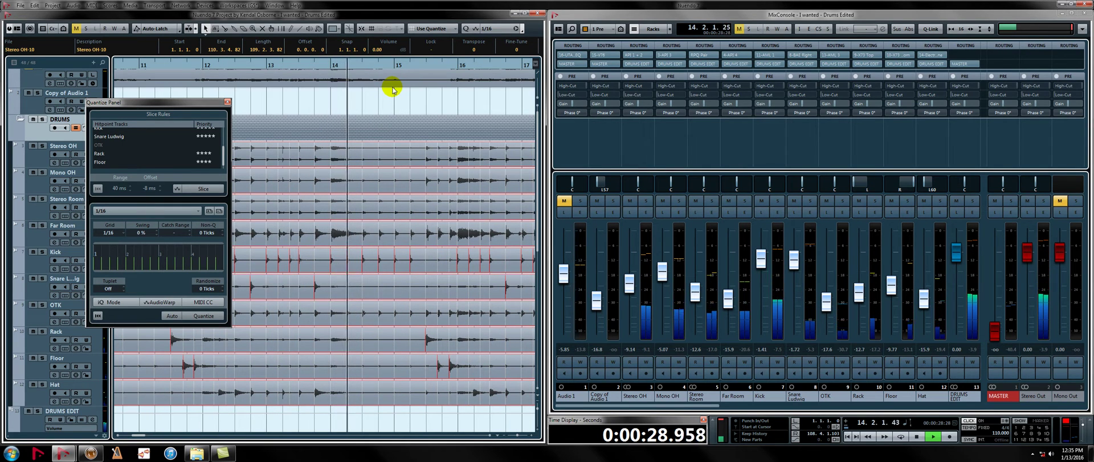
pyautogui.press('space')
pyautogui.press('g')
pyautogui.press('g')
pyautogui.press('g')
pyautogui.press('g')
pyautogui.press('g')
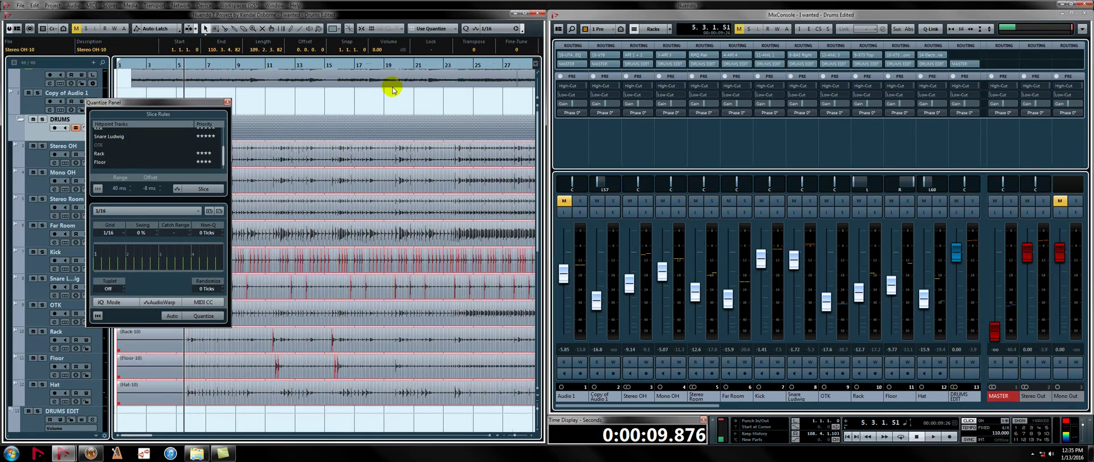
# - Zoom in on the drum hits and switch the event display to transparent events
pyautogui.press('g')
pyautogui.press('g')
pyautogui.press('g')
pyautogui.press('g')
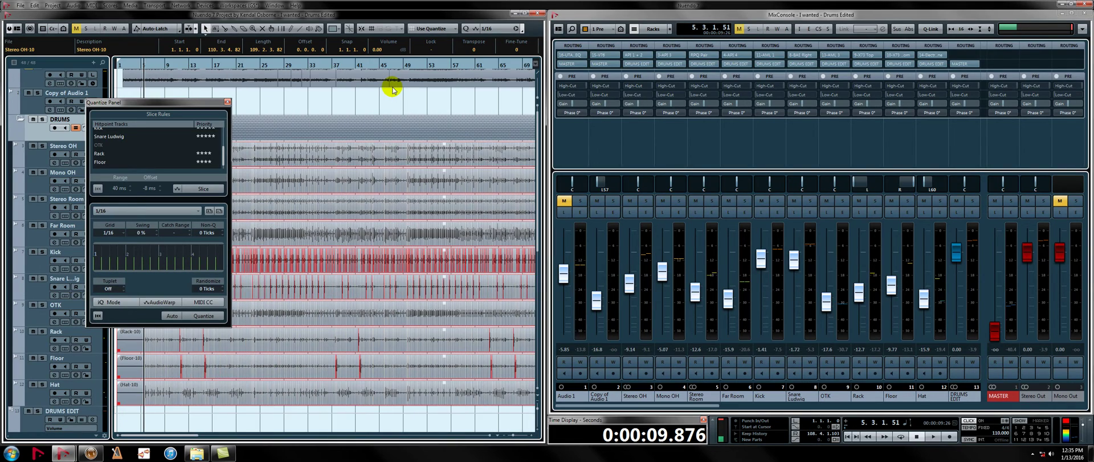
pyautogui.press('g')
pyautogui.press('g')
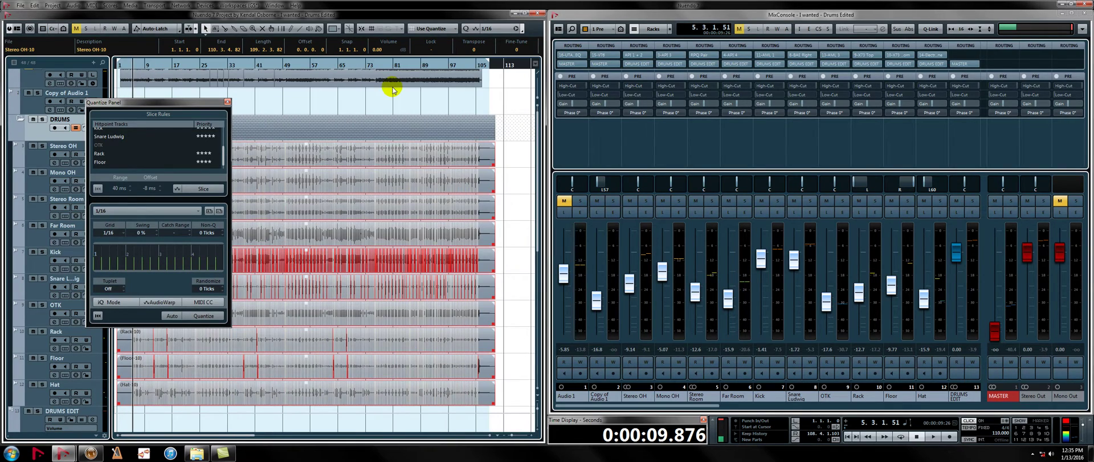
pyautogui.press('h')
pyautogui.press('h')
pyautogui.press('h')
pyautogui.press('h')
pyautogui.press('h')
pyautogui.press('h')
pyautogui.press('h')
pyautogui.press('h')
pyautogui.press('h')
pyautogui.press('h')
pyautogui.press('h')
pyautogui.press('h')
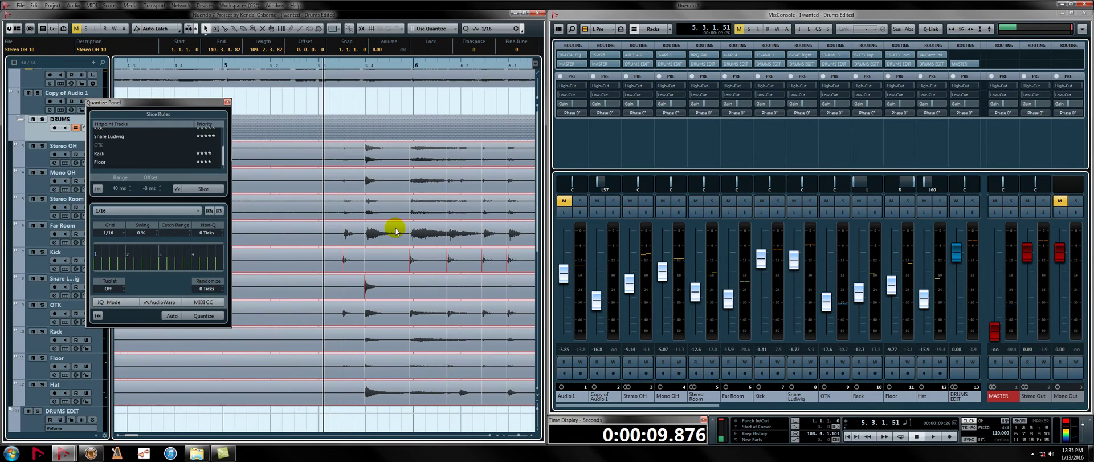
pyautogui.press('h')
pyautogui.press('t')
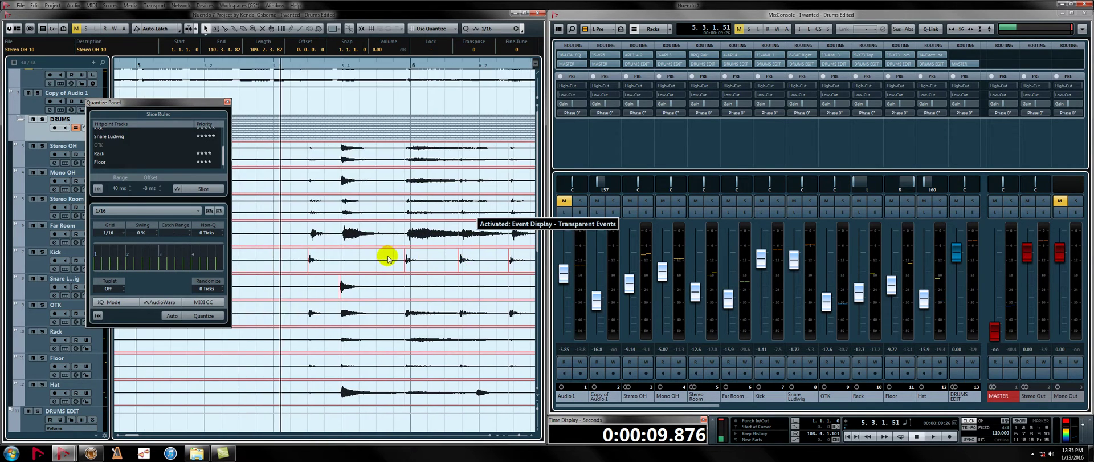
# - Scroll through bars 5–10 comparing the hitpoints on every drum track
pyautogui.hscroll(-2, 389, 259)
pyautogui.scroll(1, 394, 266)
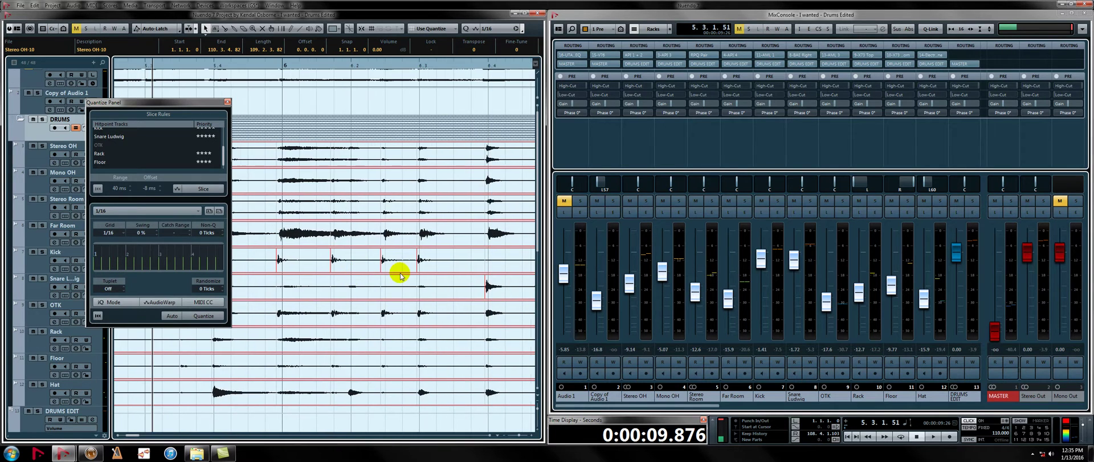
pyautogui.scroll(1, 371, 265)
pyautogui.scroll(1, 382, 266)
pyautogui.hscroll(2, 399, 266)
pyautogui.hscroll(2, 410, 265)
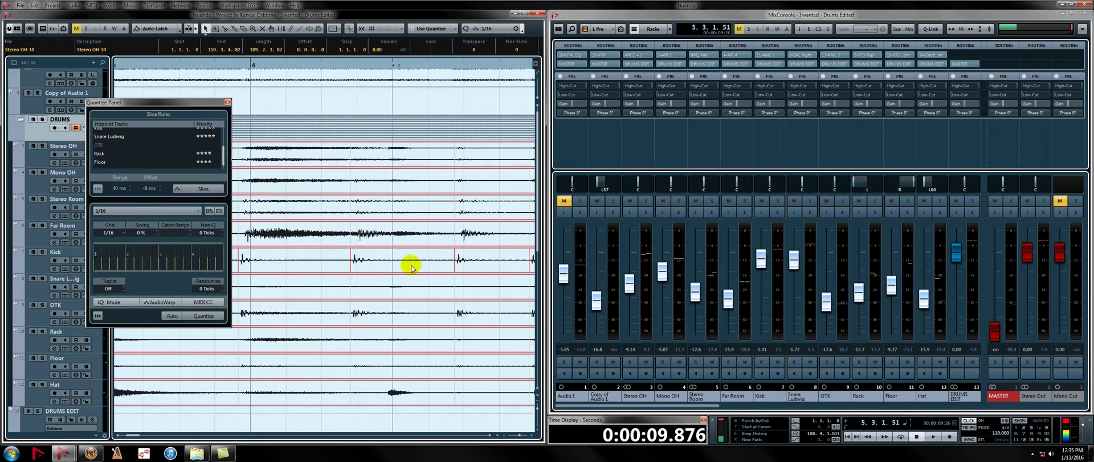
pyautogui.hscroll(1, 356, 261)
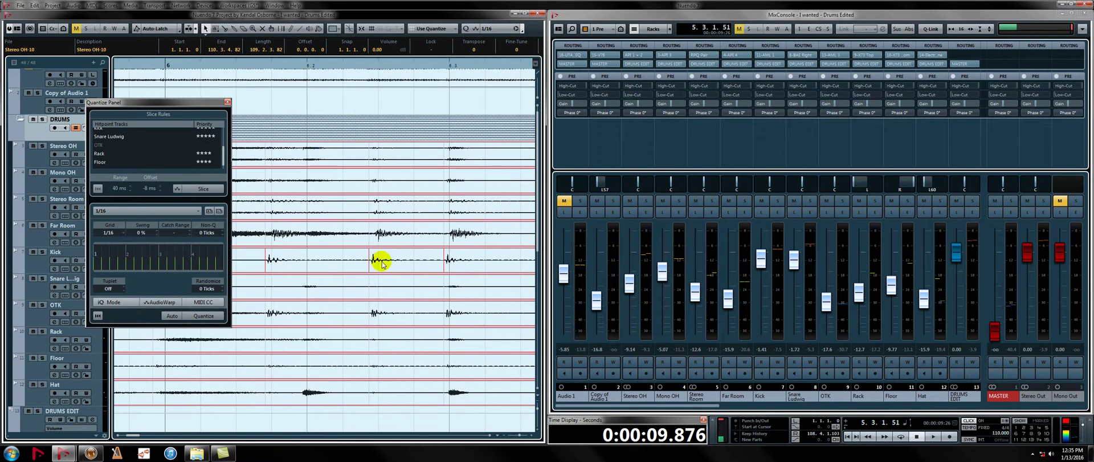
pyautogui.hscroll(3, 451, 263)
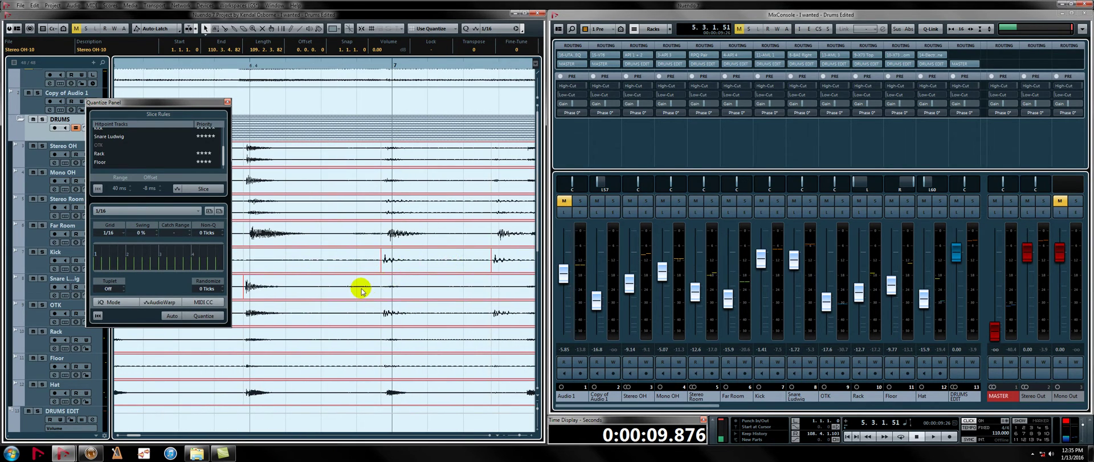
pyautogui.hscroll(1, 454, 263)
pyautogui.hscroll(4, 456, 265)
pyautogui.hscroll(1, 427, 275)
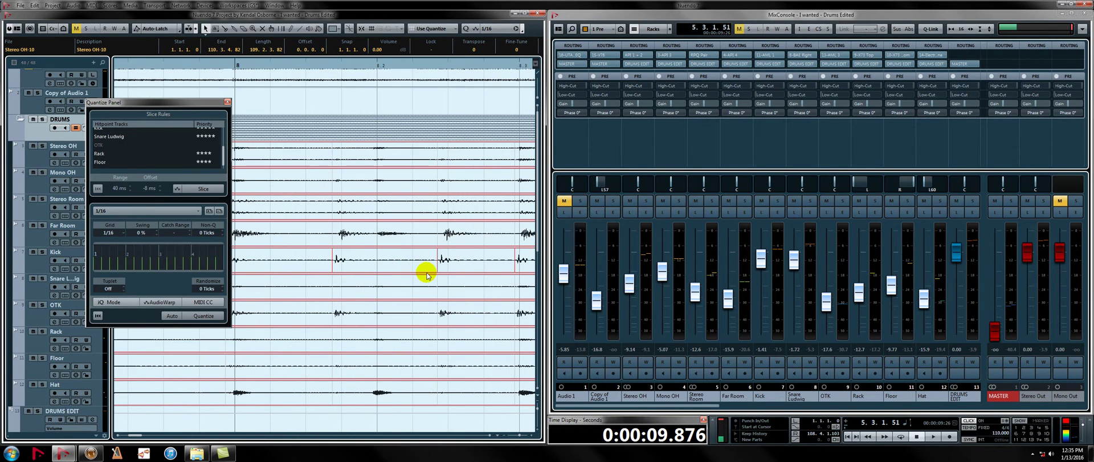
pyautogui.hscroll(2, 428, 275)
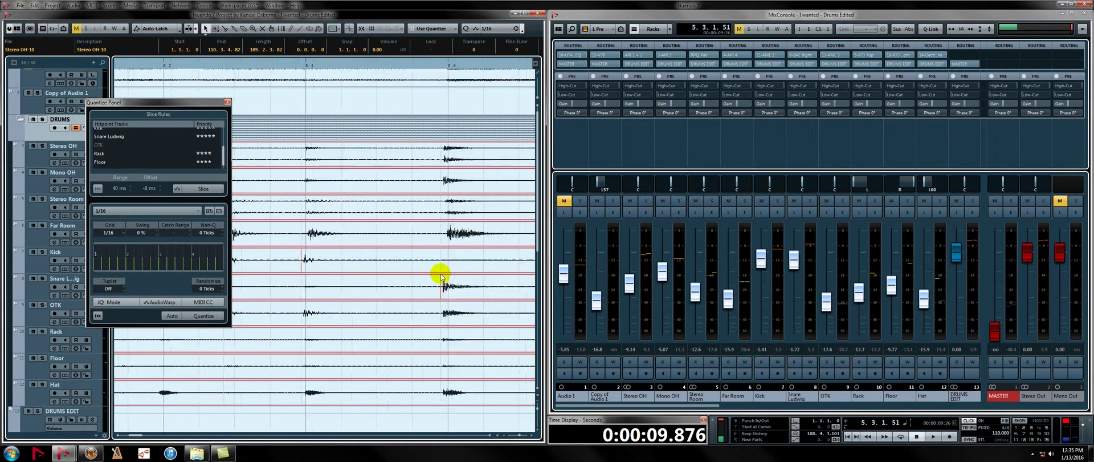
pyautogui.scroll(1, 399, 276)
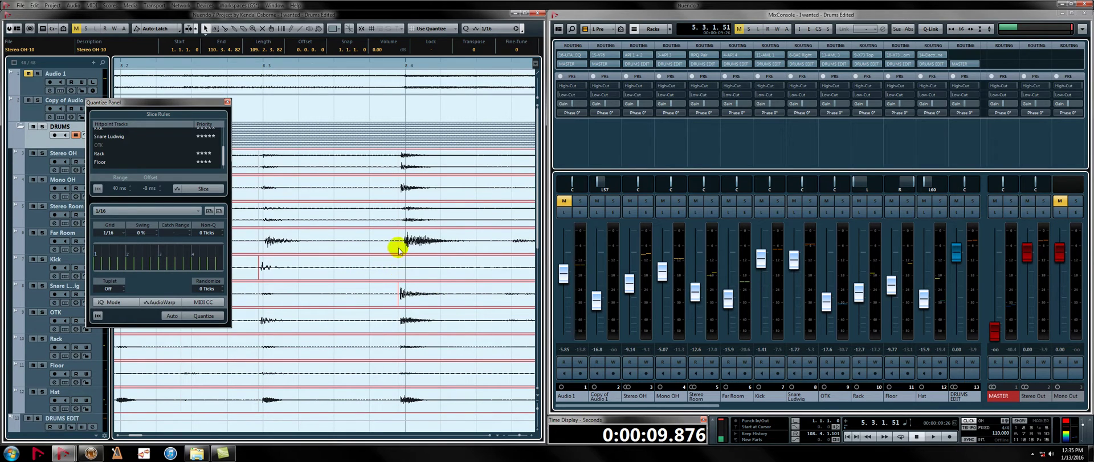
pyautogui.hscroll(1, 395, 278)
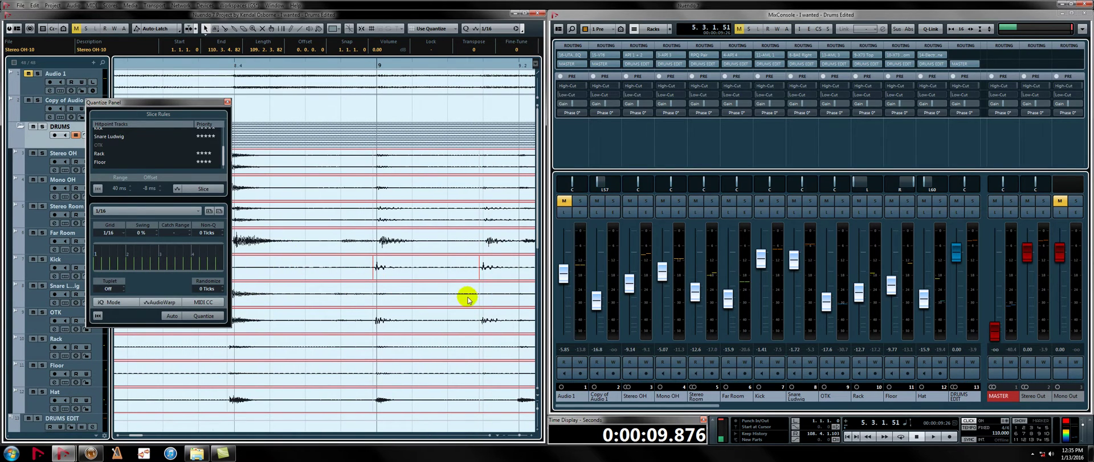
pyautogui.hscroll(3, 465, 298)
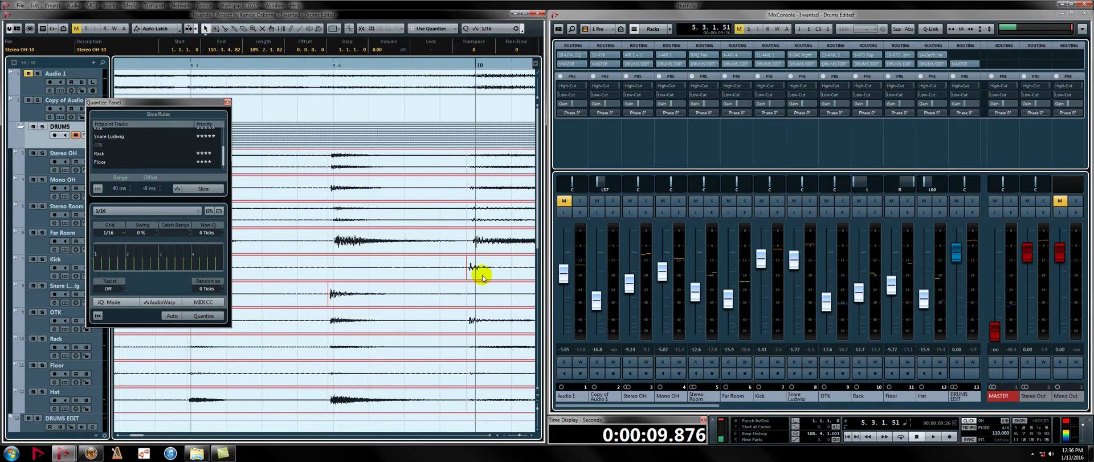
pyautogui.hscroll(1, 450, 275)
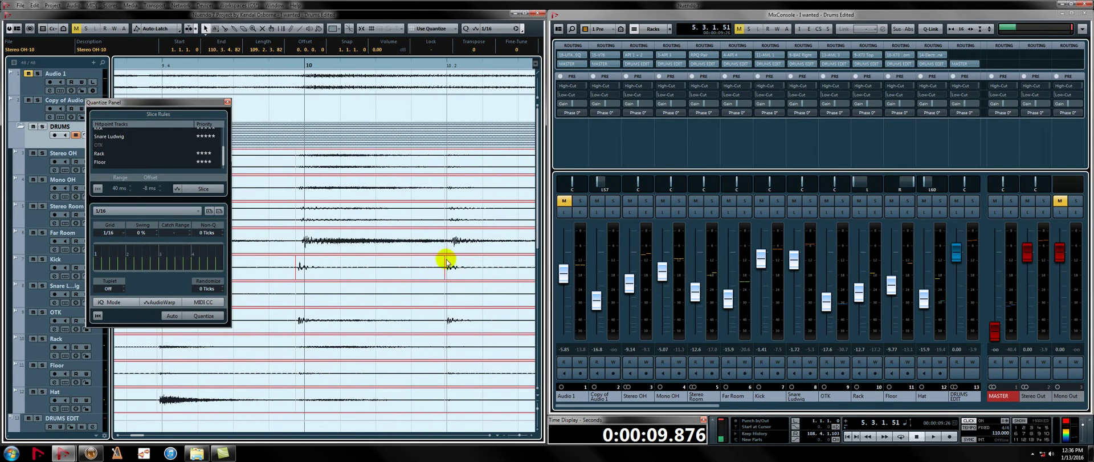
# - Zoom out to show the whole drum recording, then zoom in so the takes fill the view
pyautogui.press('g')
pyautogui.press('g')
pyautogui.press('g')
pyautogui.press('g')
pyautogui.press('g')
pyautogui.press('g')
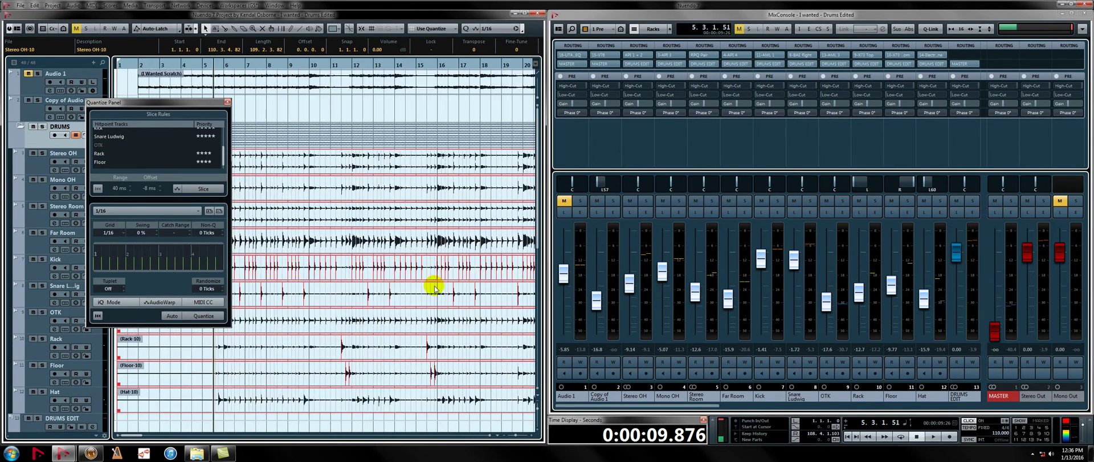
pyautogui.press('g')
pyautogui.press('g')
pyautogui.press('g')
pyautogui.press('g')
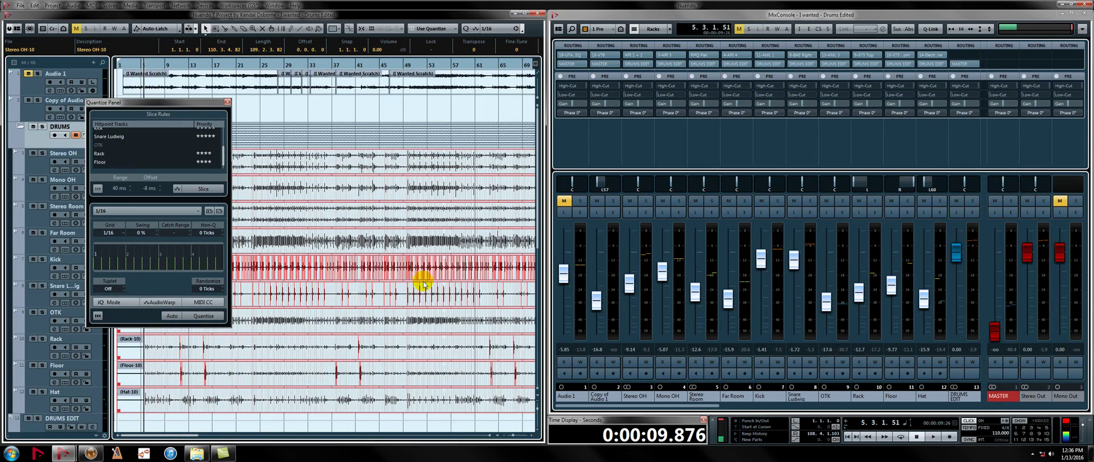
pyautogui.press('h')
pyautogui.press('h')
pyautogui.press('h')
pyautogui.press('h')
pyautogui.press('h')
pyautogui.press('h')
pyautogui.press('h')
pyautogui.press('h')
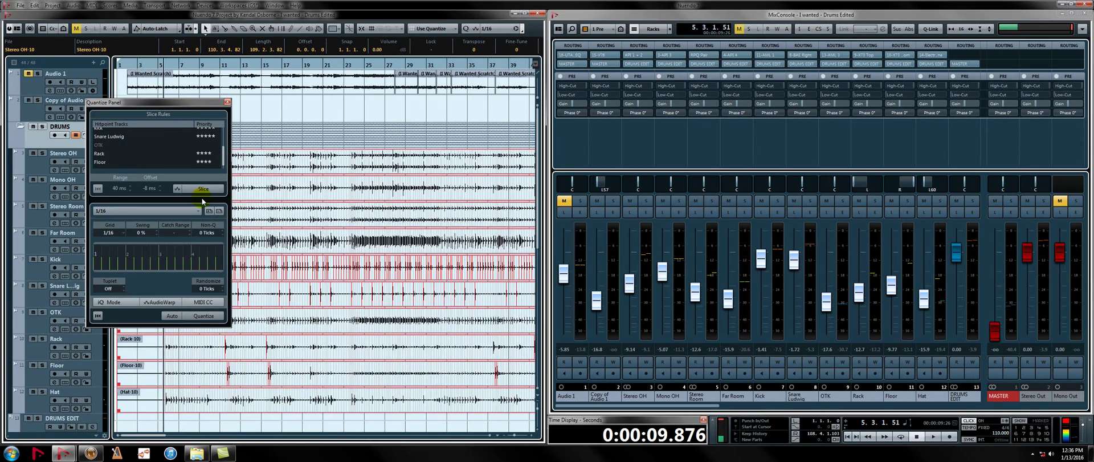
pyautogui.press('g')
pyautogui.press('g')
pyautogui.press('g')
pyautogui.press('g')
pyautogui.press('g')
pyautogui.press('g')
pyautogui.press('g')
pyautogui.press('g')
pyautogui.press('g')
pyautogui.press('g')
pyautogui.press('g')
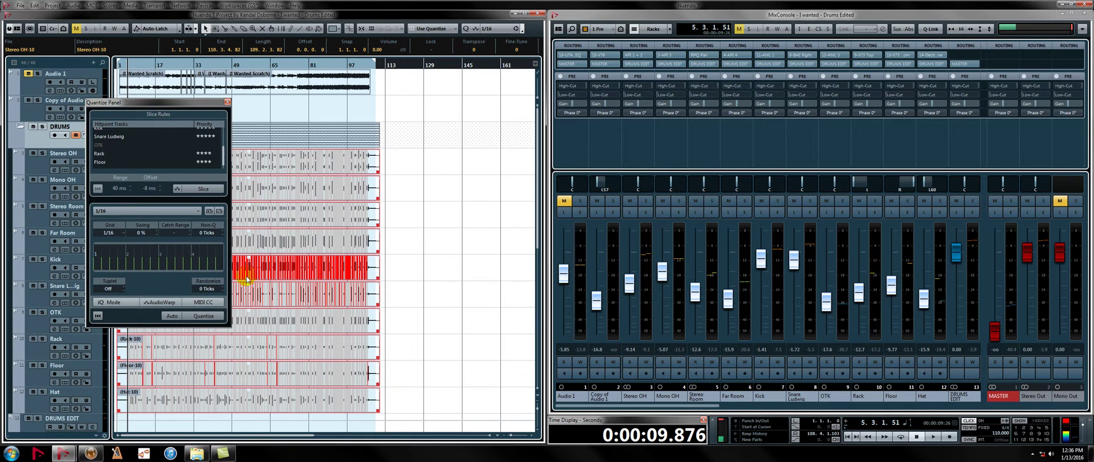
pyautogui.press('h')
pyautogui.press('h')
pyautogui.press('h')
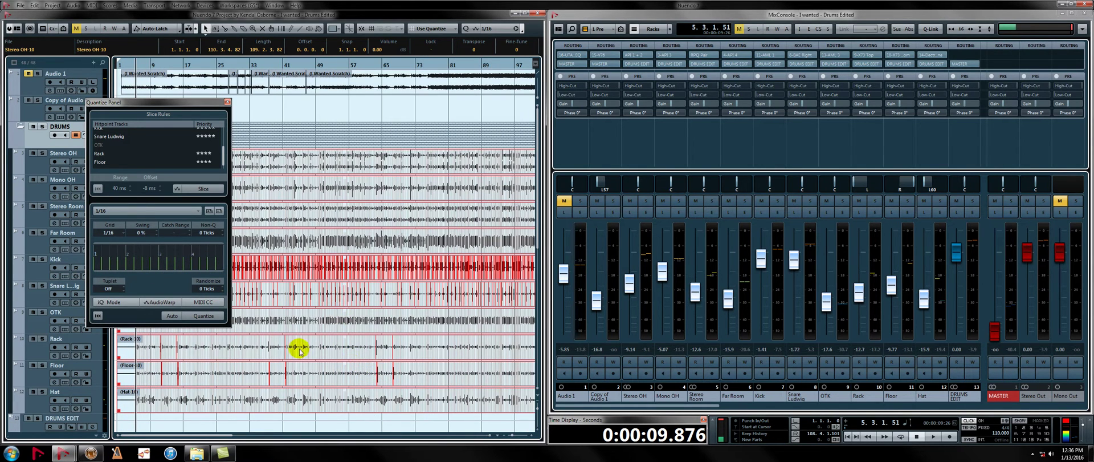
# - Slice the drum tracks at their hitpoints and quantize the slices to the 1/16 grid
pyautogui.click(203, 189)
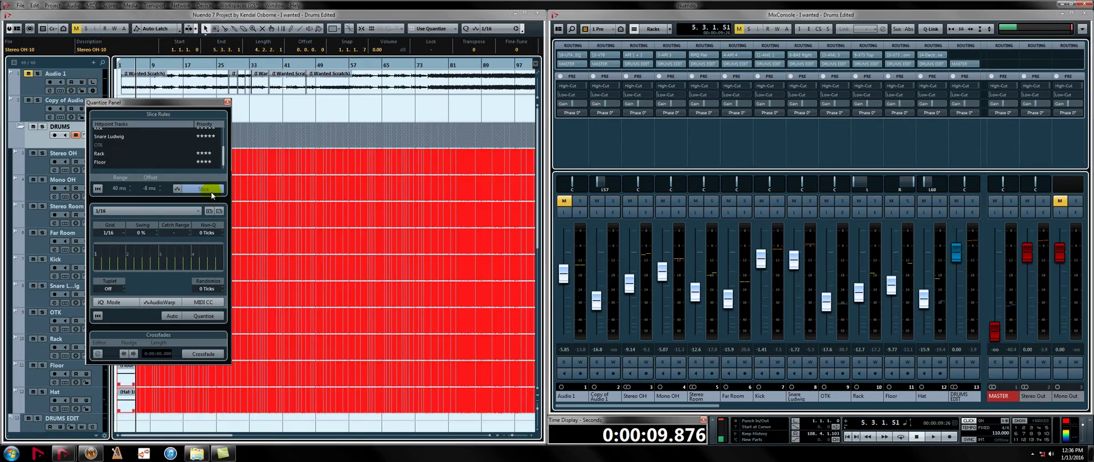
pyautogui.press('h')
pyautogui.press('h')
pyautogui.press('h')
pyautogui.press('h')
pyautogui.press('h')
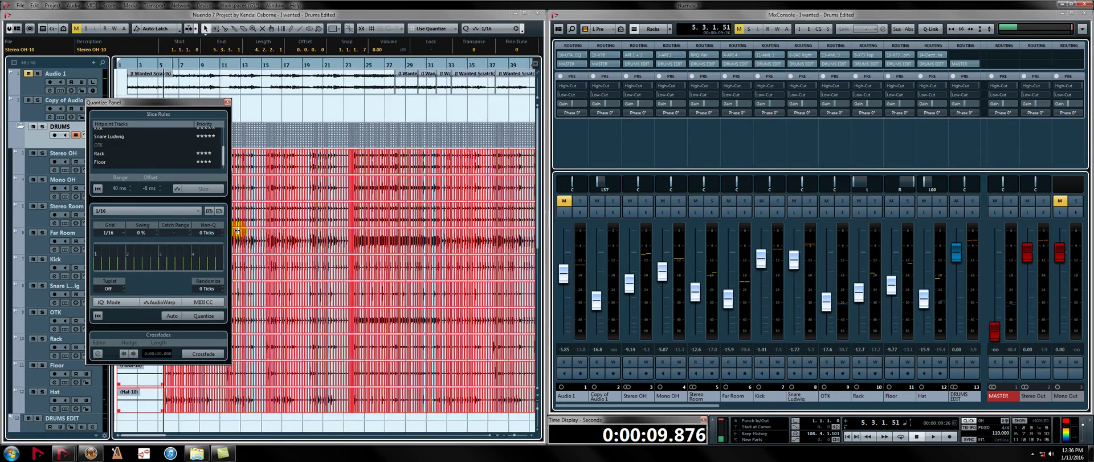
pyautogui.press('h')
pyautogui.press('h')
pyautogui.press('h')
pyautogui.press('h')
pyautogui.press('h')
pyautogui.press('h')
pyautogui.press('h')
pyautogui.press('h')
pyautogui.press('h')
pyautogui.press('h')
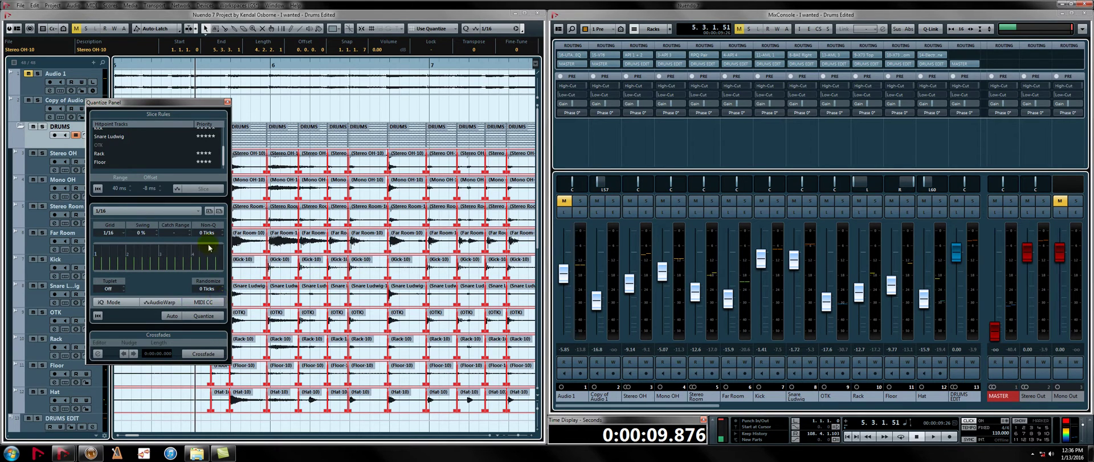
pyautogui.click(140, 212)
pyautogui.click(139, 213)
pyautogui.click(142, 213)
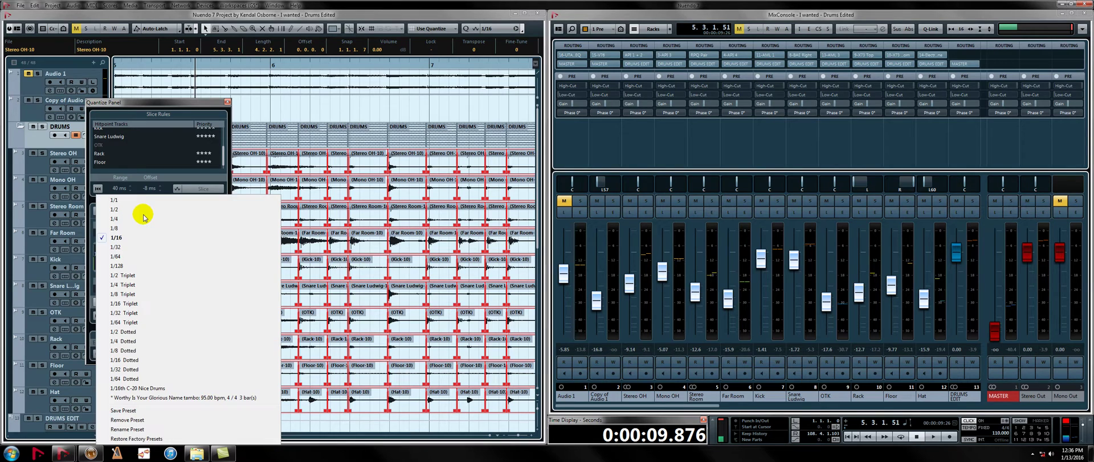
pyautogui.click(143, 236)
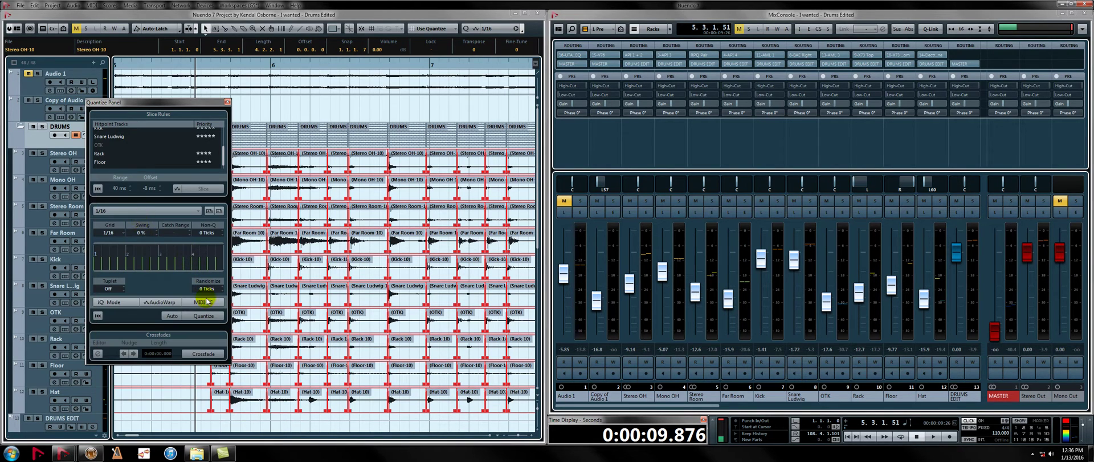
pyautogui.click(208, 316)
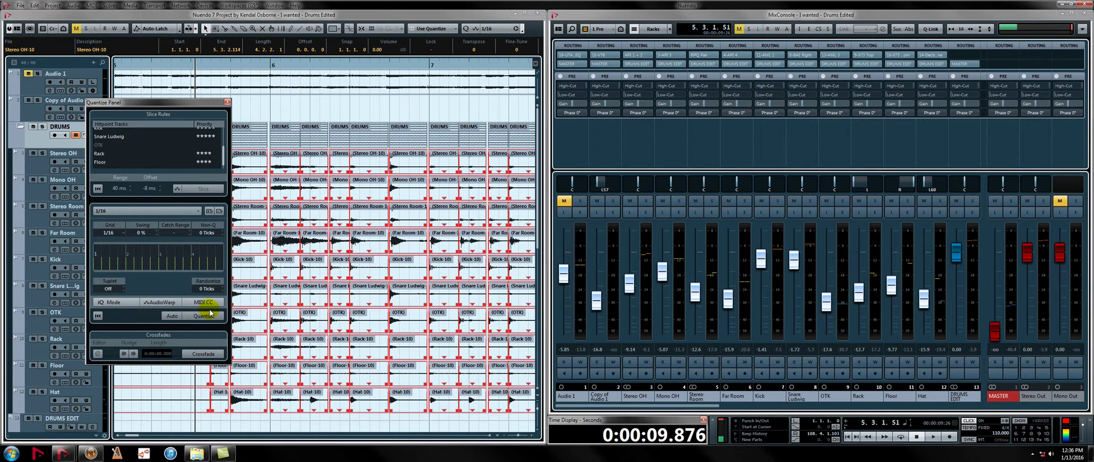
pyautogui.press('space')
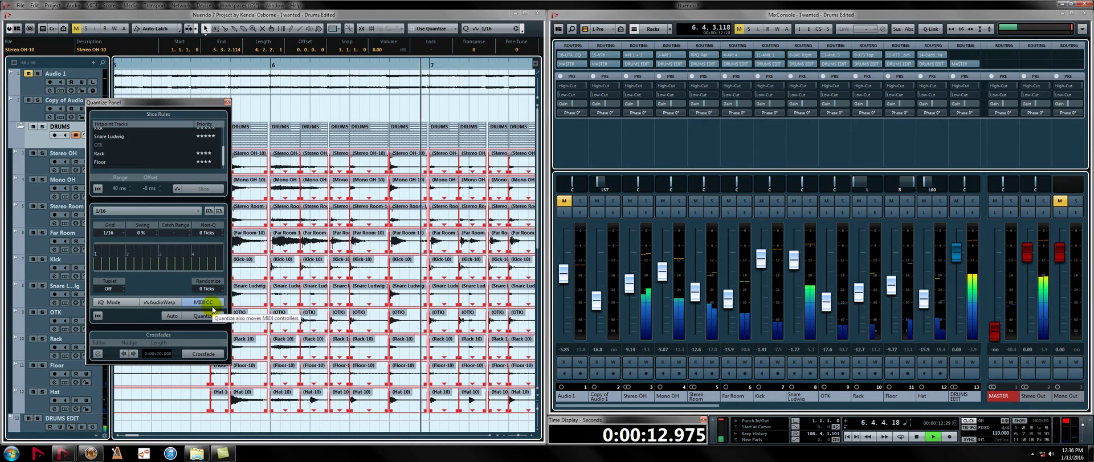
pyautogui.press('g')
pyautogui.press('g')
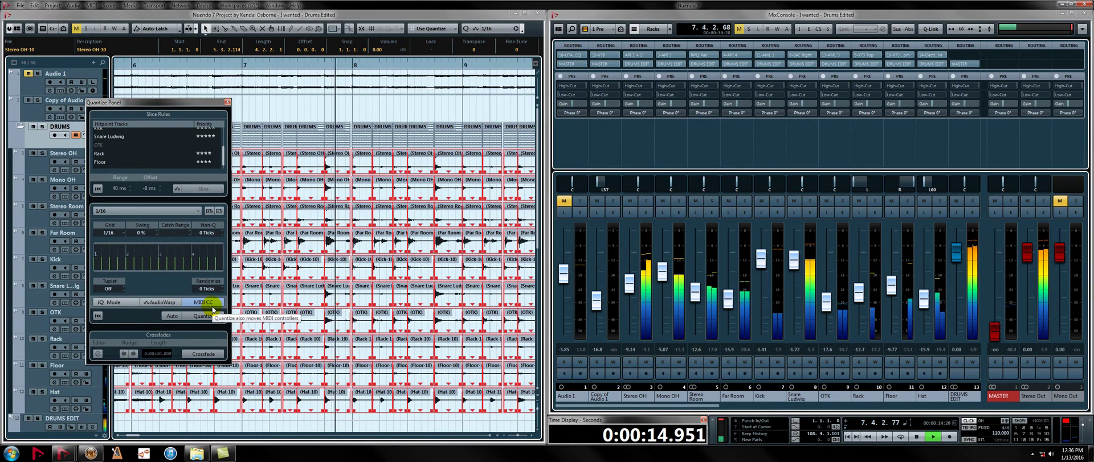
pyautogui.press('g')
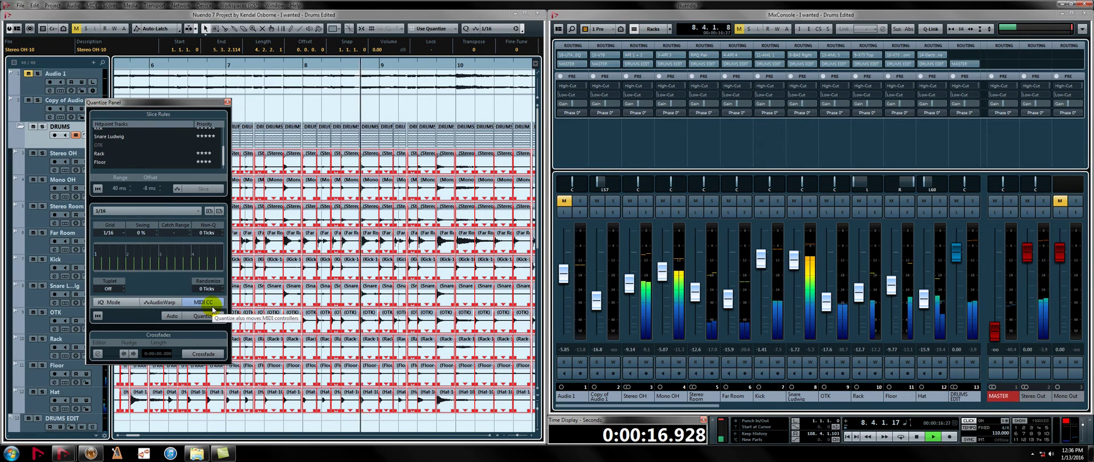
pyautogui.press('space')
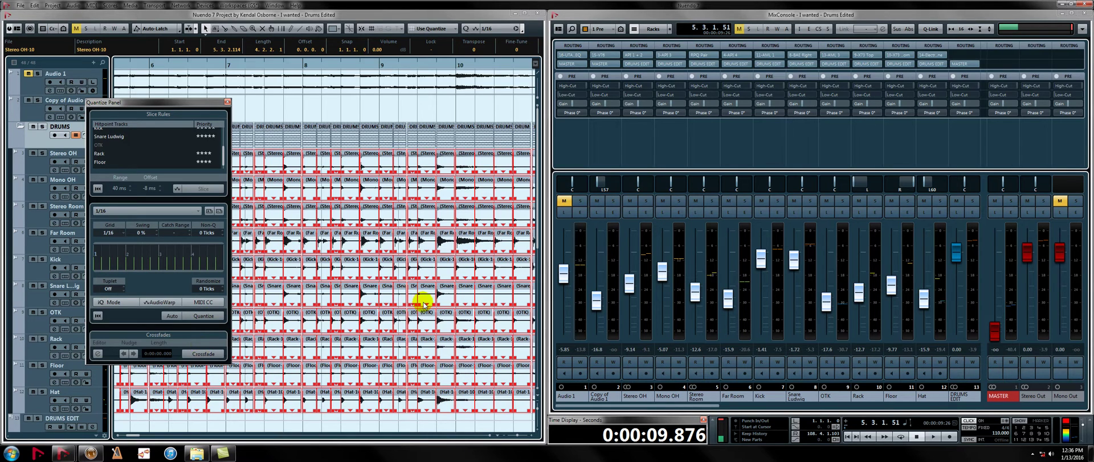
# - Crossfade all slice boundaries across the DRUMS tracks
pyautogui.press('h')
pyautogui.press('h')
pyautogui.press('h')
pyautogui.press('h')
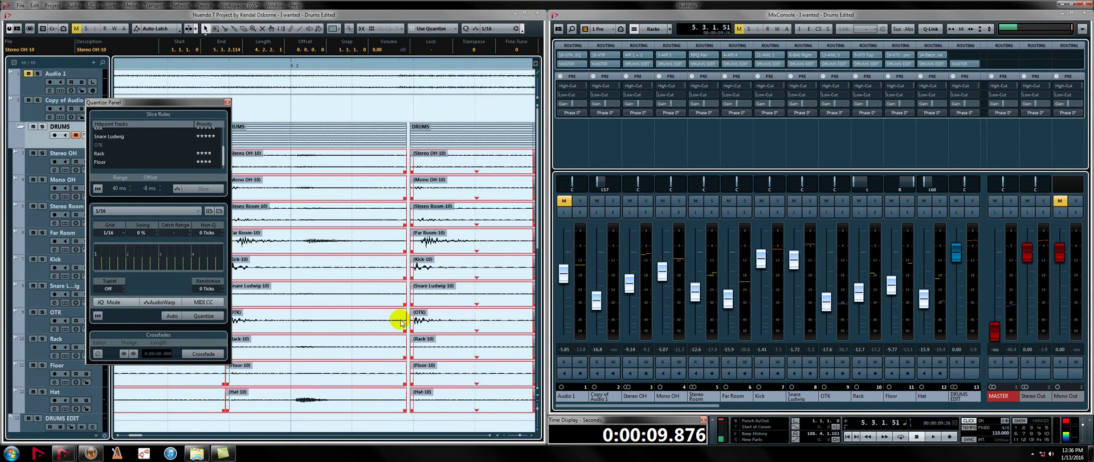
pyautogui.press('g')
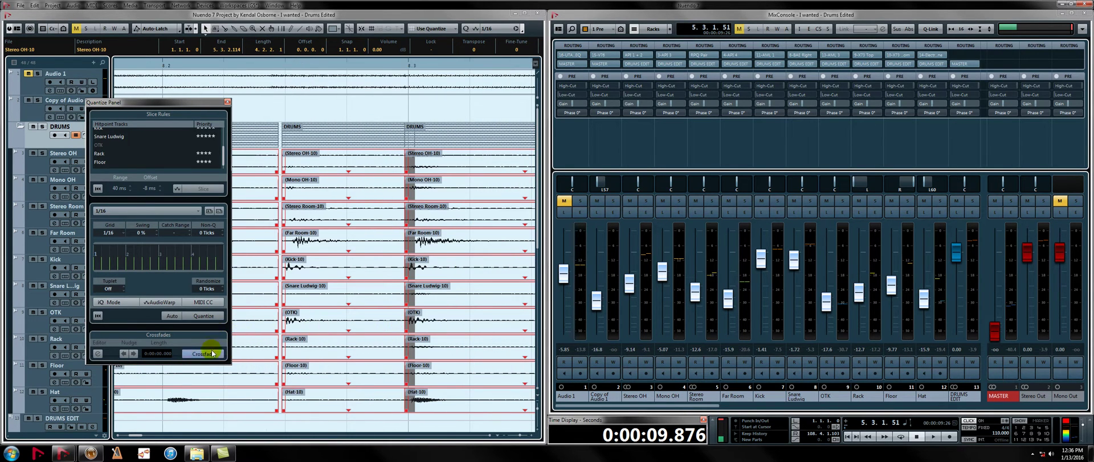
pyautogui.click(212, 354)
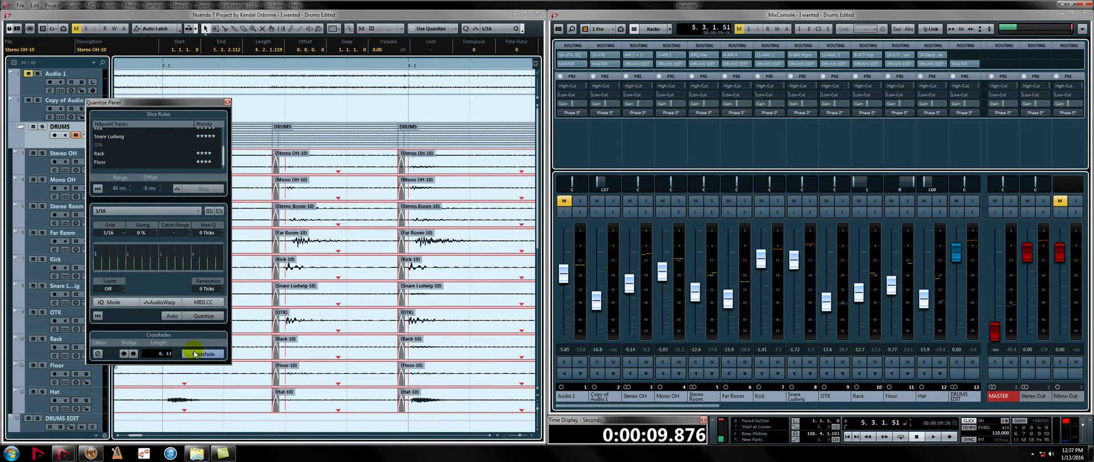
# - Nudge the crossfades several steps later, then back to their original position
pyautogui.click(133, 353)
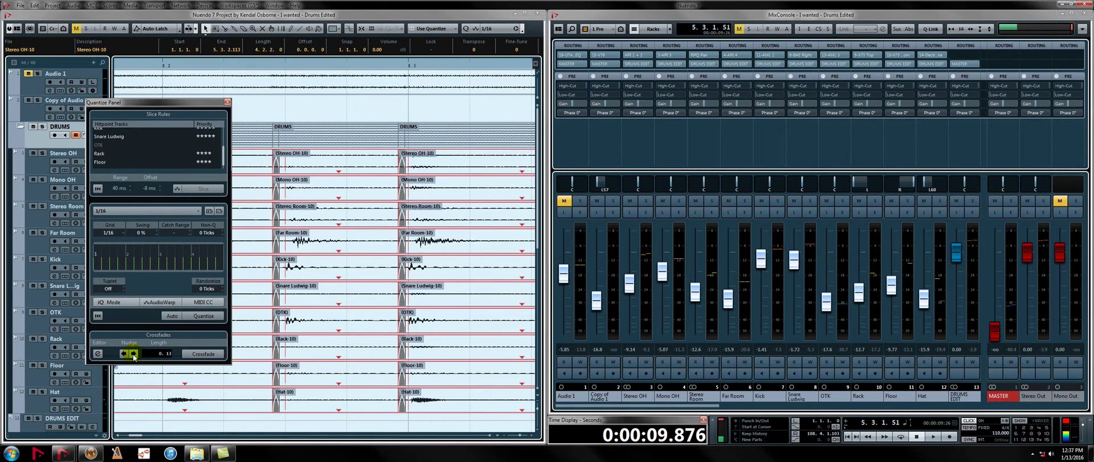
pyautogui.click(133, 353)
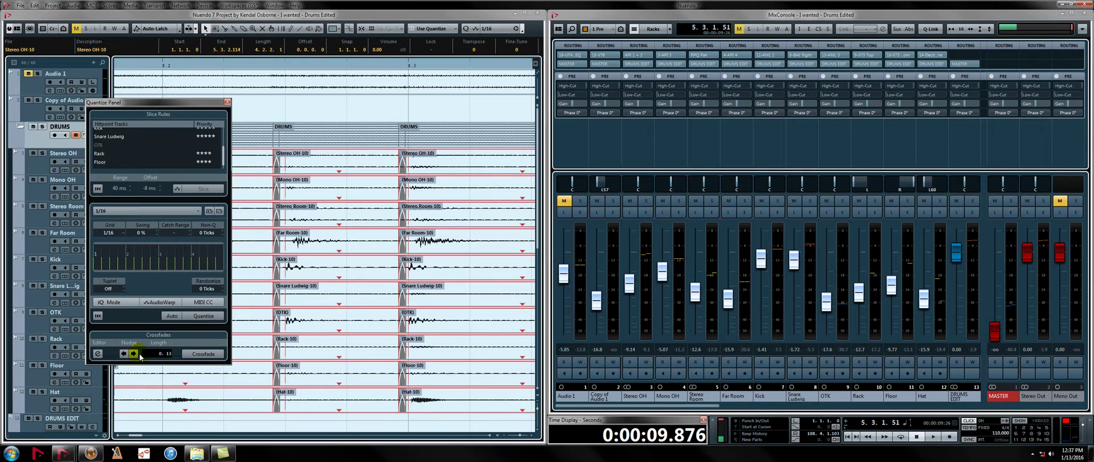
pyautogui.click(133, 353)
pyautogui.click(133, 353)
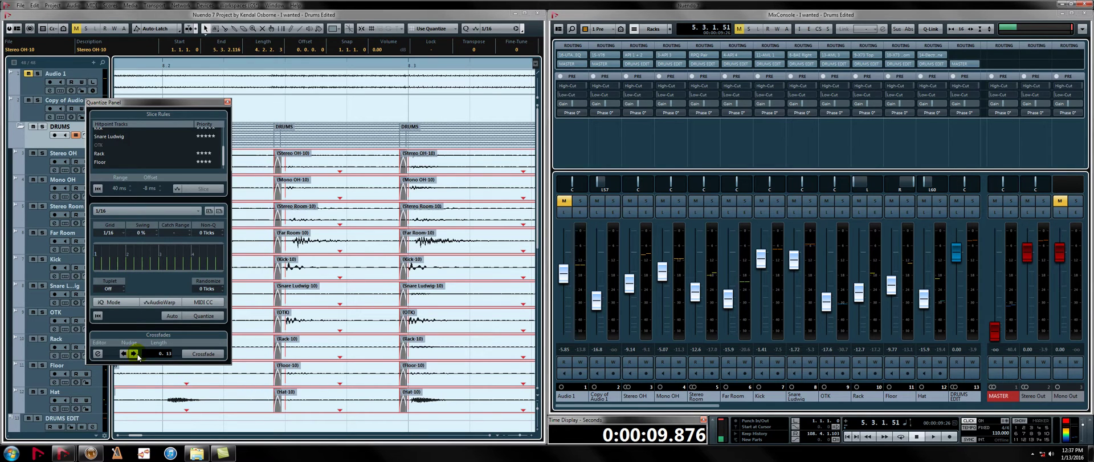
pyautogui.click(135, 354)
pyautogui.click(123, 354)
pyautogui.click(123, 354)
pyautogui.click(123, 354)
pyautogui.click(123, 354)
pyautogui.click(124, 354)
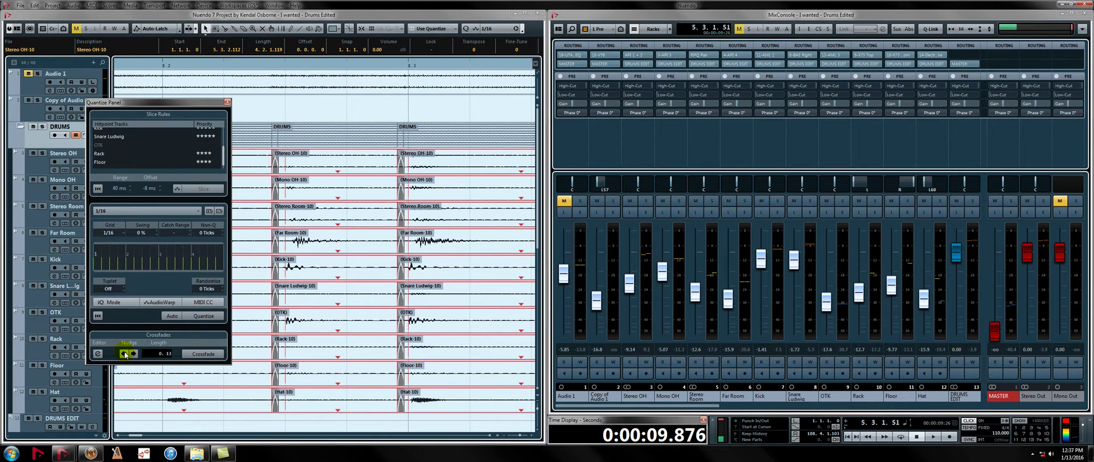
# - Recheck the crossfaded slices up close, nudging once earlier and once later to leave them unchanged
pyautogui.press('g')
pyautogui.press('g')
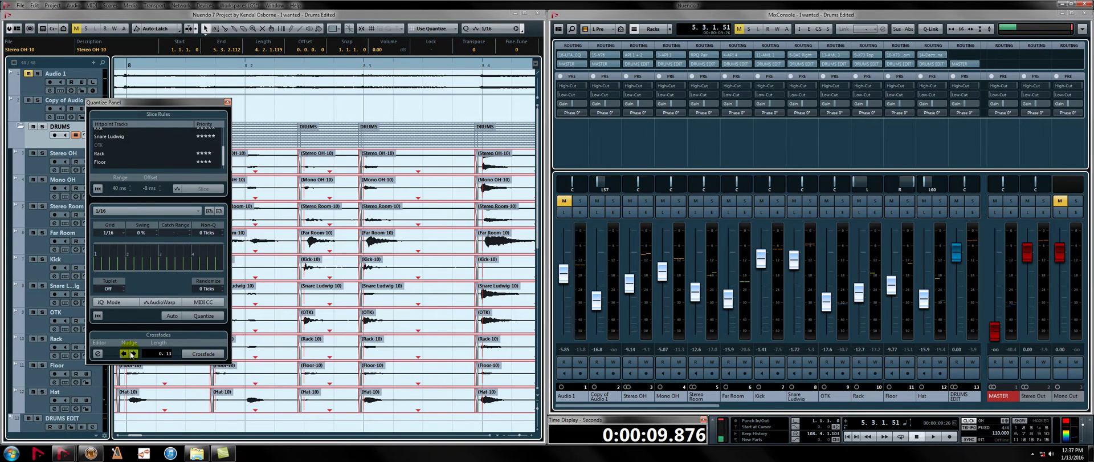
pyautogui.press('h')
pyautogui.press('h')
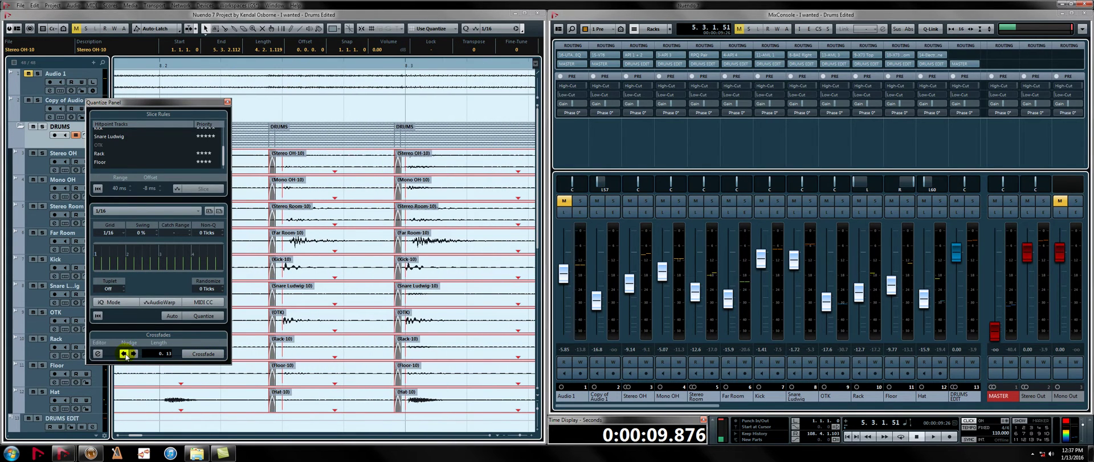
pyautogui.click(125, 353)
pyautogui.click(133, 353)
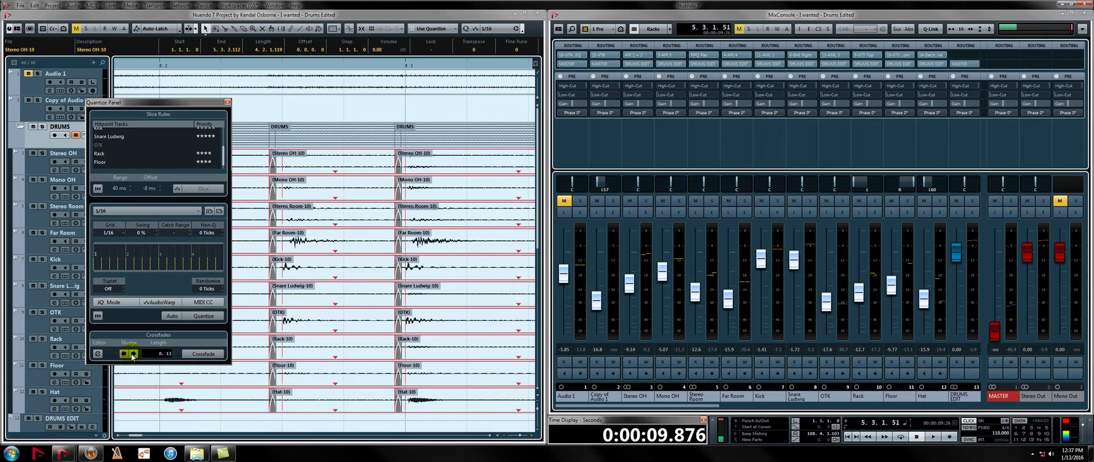
pyautogui.press('h')
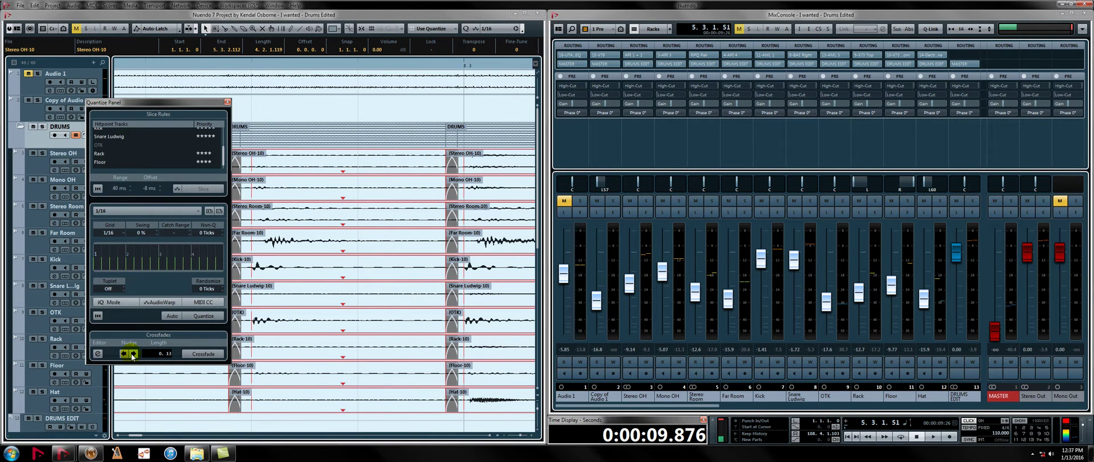
# - Change the Quantize Panel's Crossfade Length from 0.13 to 0.5 with the mouse wheel
pyautogui.press('g')
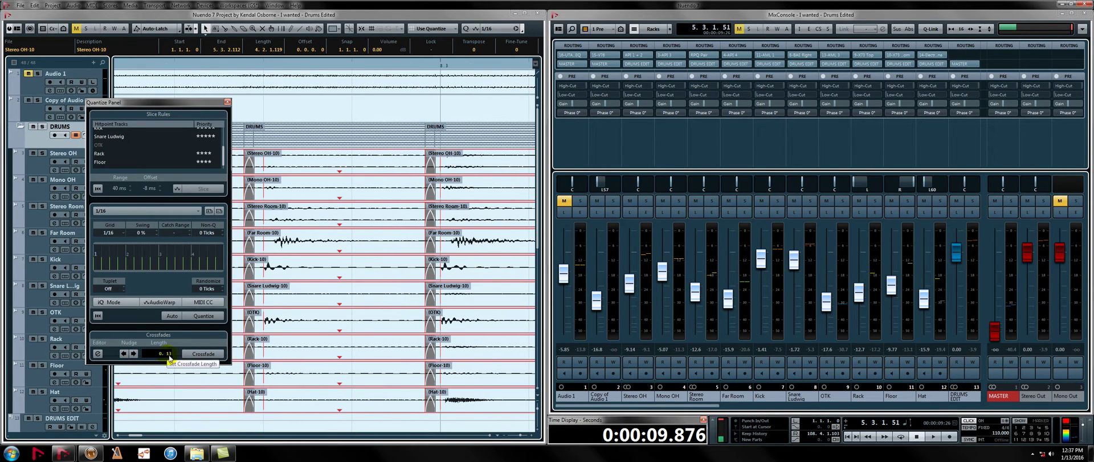
pyautogui.scroll(-1, 169, 358)
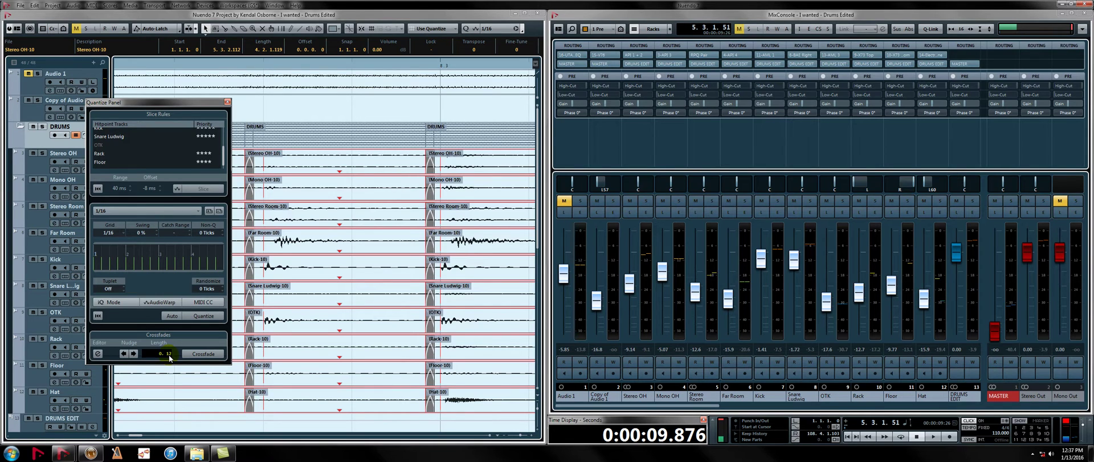
pyautogui.scroll(-1, 169, 358)
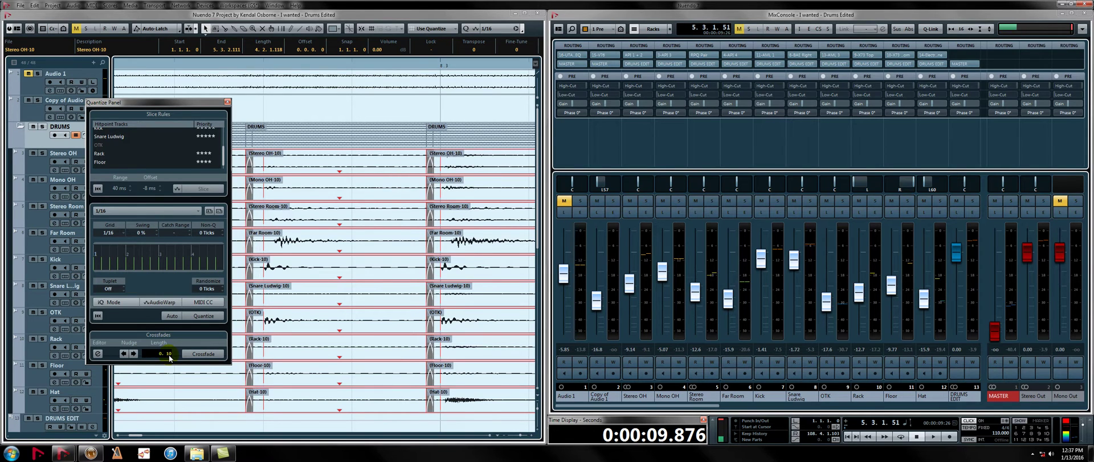
pyautogui.scroll(-1, 170, 358)
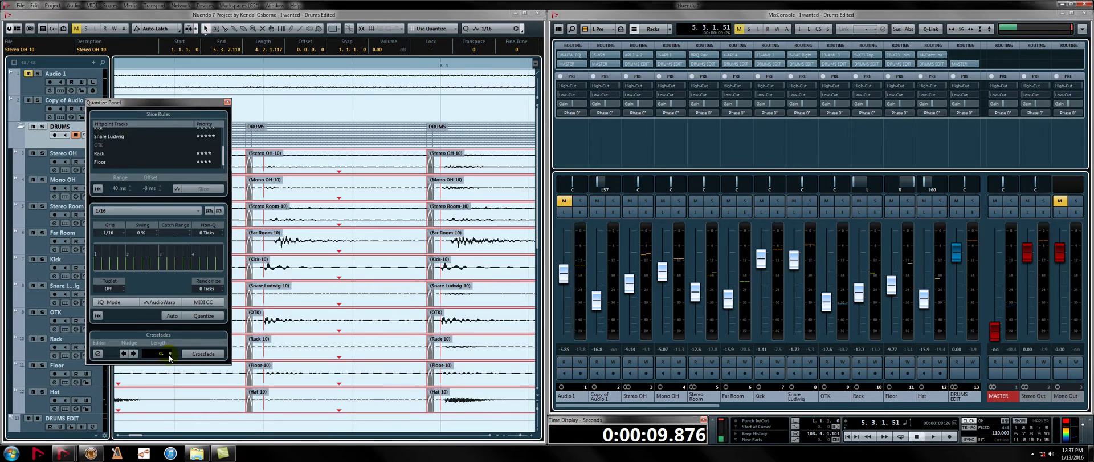
pyautogui.scroll(1, 169, 358)
pyautogui.scroll(-2, 169, 357)
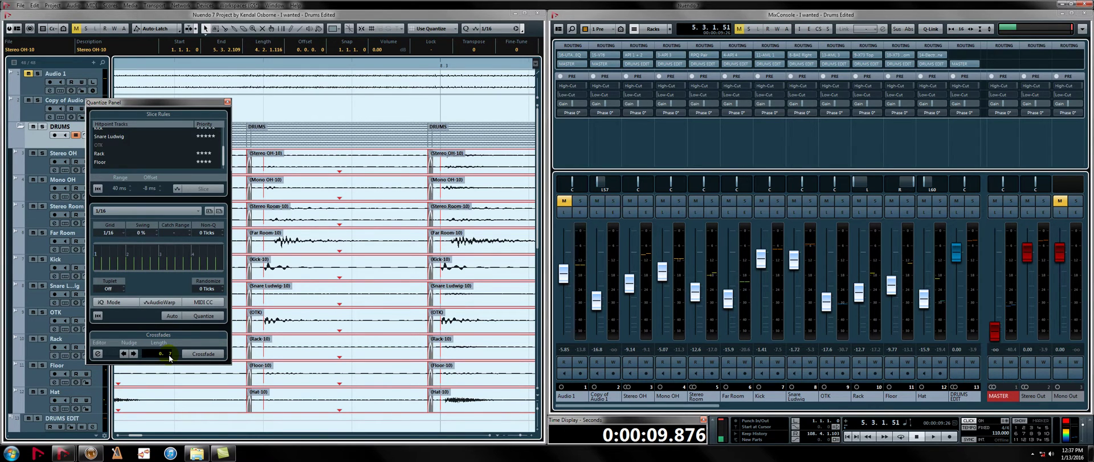
pyautogui.scroll(-2, 169, 358)
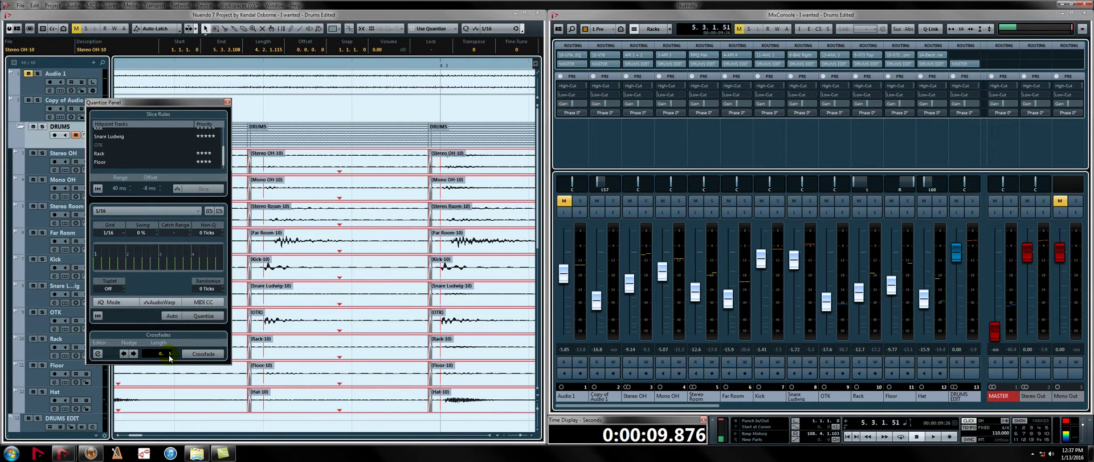
pyautogui.scroll(-1, 169, 358)
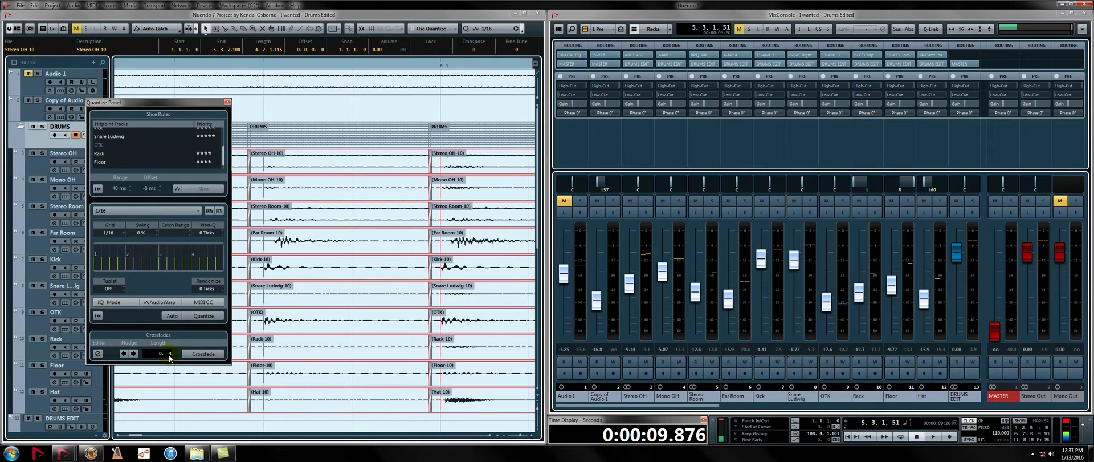
pyautogui.scroll(5, 170, 358)
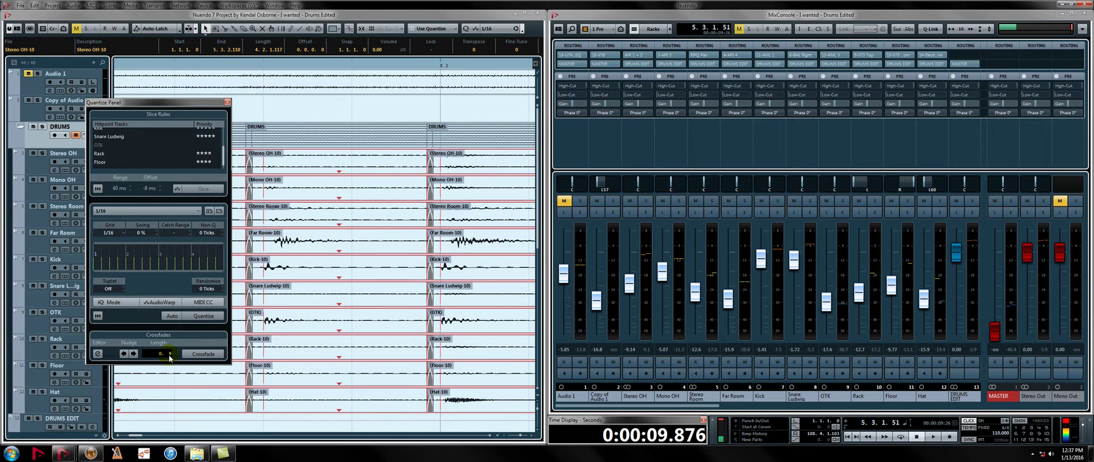
pyautogui.scroll(1, 170, 358)
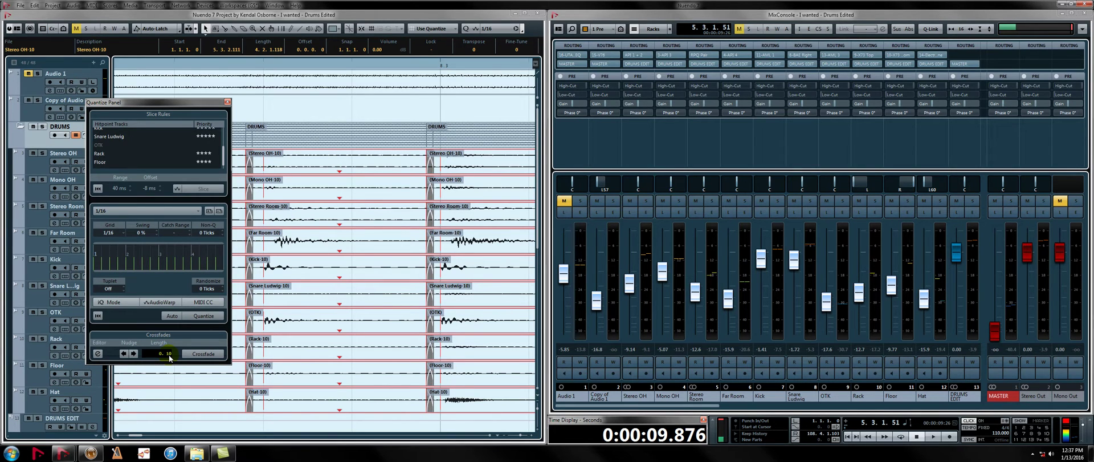
pyautogui.scroll(-3, 169, 358)
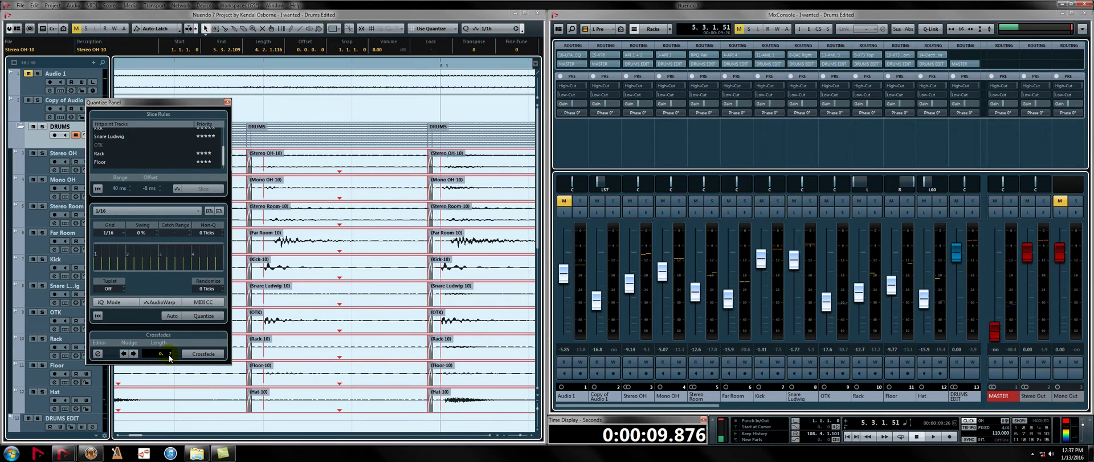
pyautogui.scroll(-2, 169, 358)
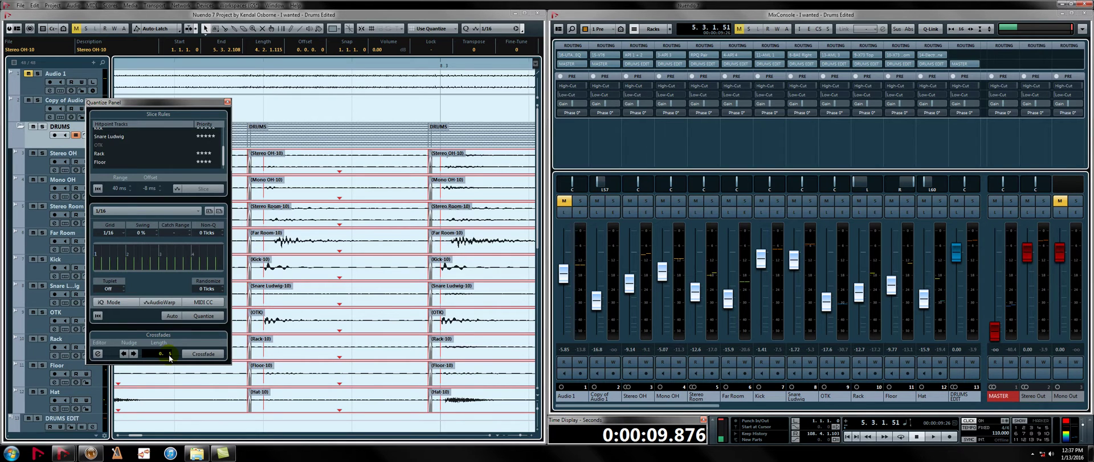
pyautogui.press('g')
pyautogui.press('g')
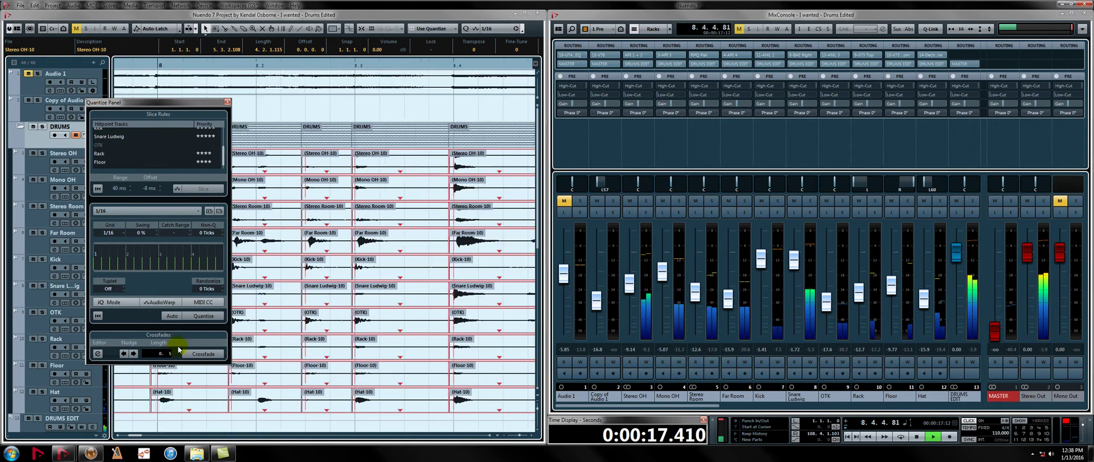
pyautogui.press('g')
pyautogui.press('g')
pyautogui.press('g')
pyautogui.press('g')
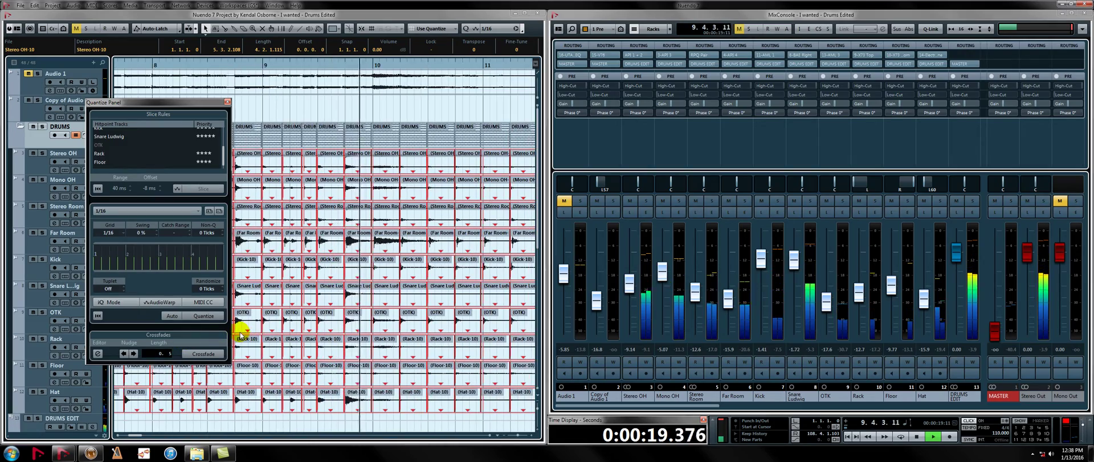
pyautogui.press('g')
pyautogui.press('g')
pyautogui.press('g')
pyautogui.press('g')
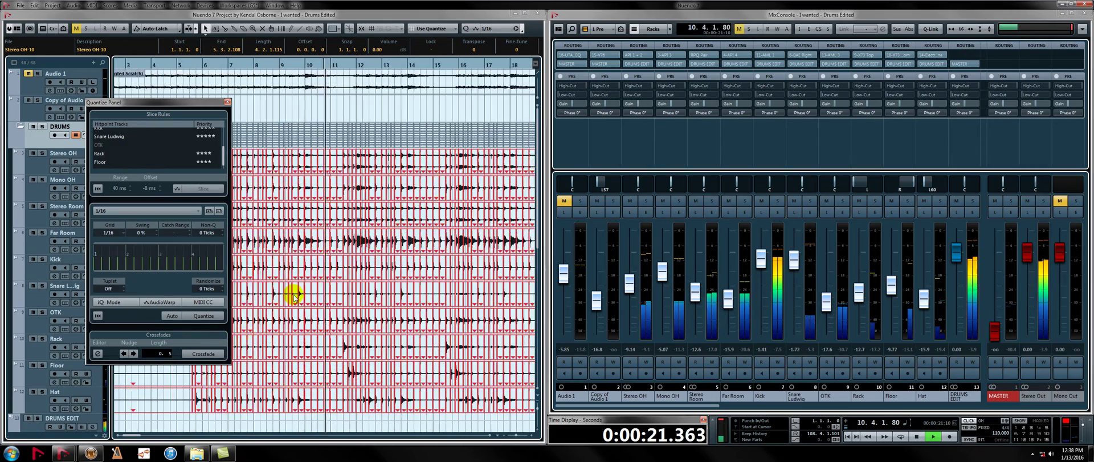
pyautogui.press('g')
pyautogui.press('g')
pyautogui.press('g')
pyautogui.press('g')
pyautogui.click(357, 65)
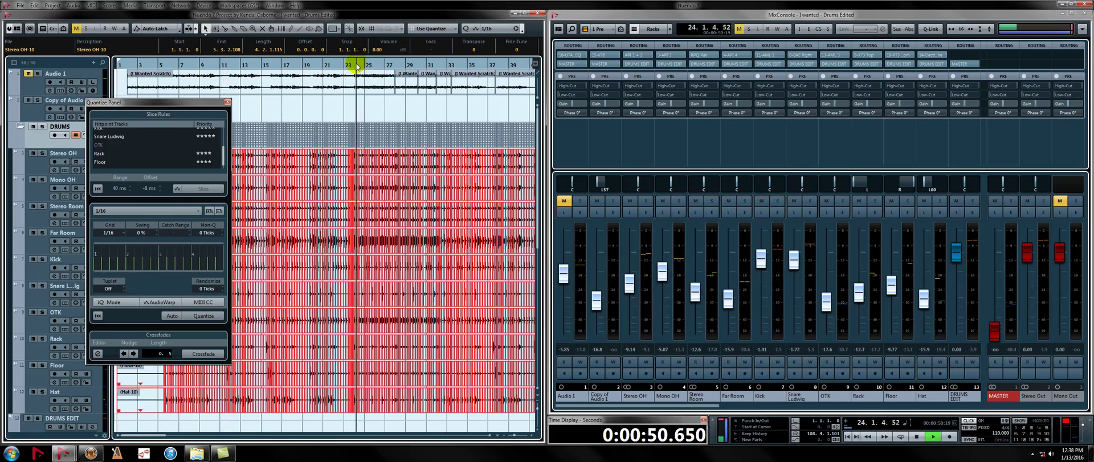
pyautogui.press('h')
pyautogui.press('h')
pyautogui.press('h')
pyautogui.press('h')
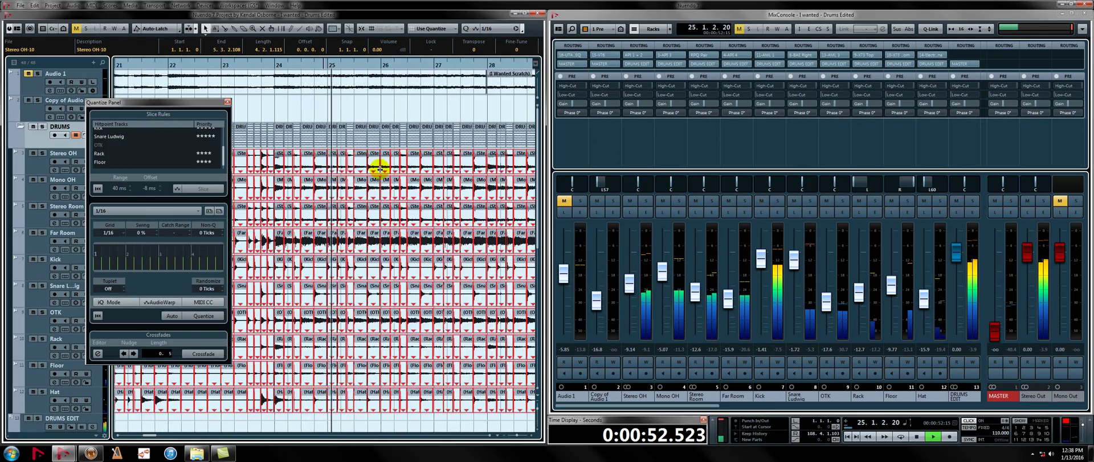
pyautogui.press('g')
pyautogui.press('g')
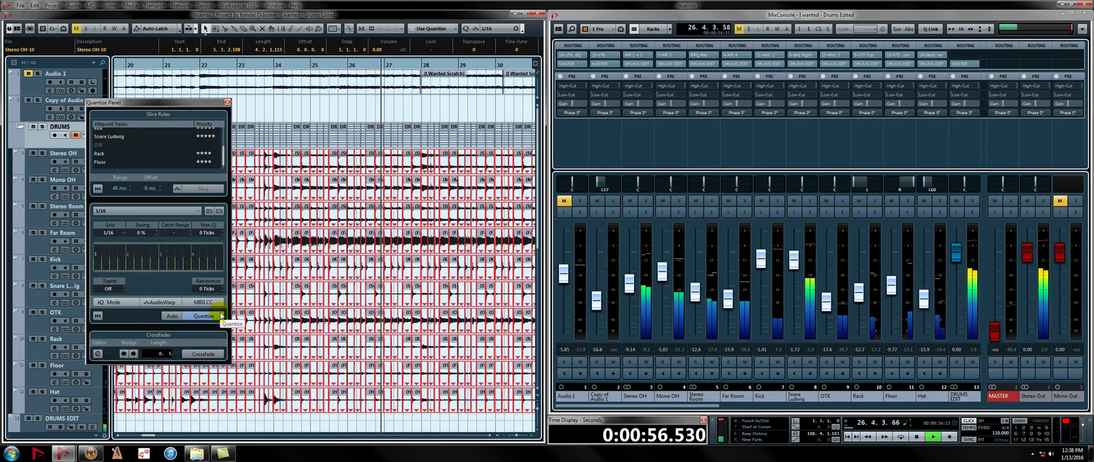
pyautogui.click(221, 316)
pyautogui.press('g')
pyautogui.press('g')
pyautogui.press('g')
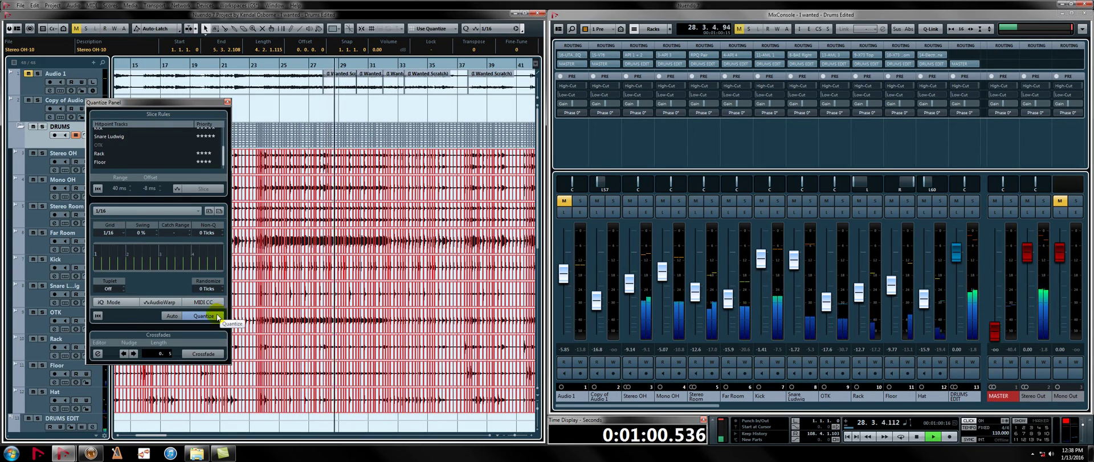
pyautogui.press('space')
pyautogui.press('g')
pyautogui.press('g')
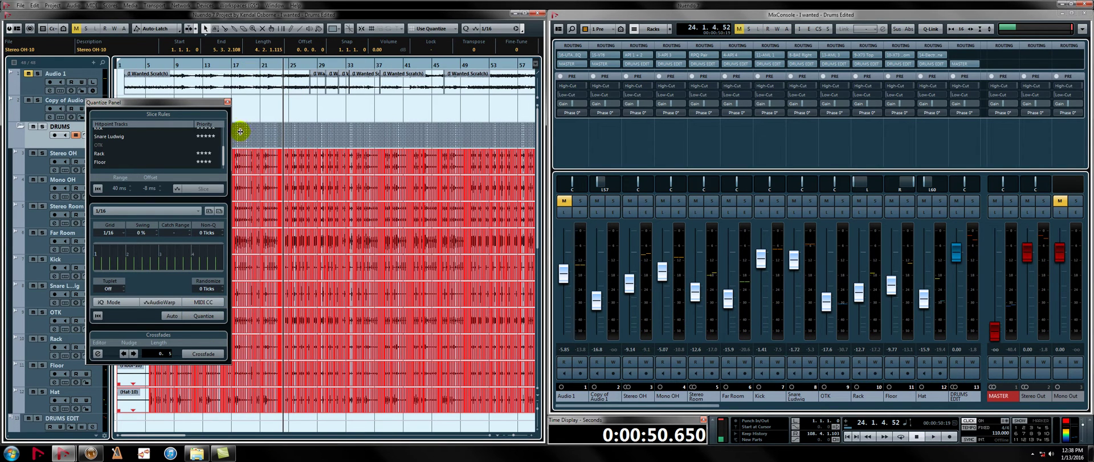
# - Close the Quantize Panel and move the view to bars 31 onward
pyautogui.click(227, 102)
pyautogui.press('h')
pyautogui.press('h')
pyautogui.press('h')
pyautogui.press('h')
pyautogui.press('h')
pyautogui.press('h')
pyautogui.press('h')
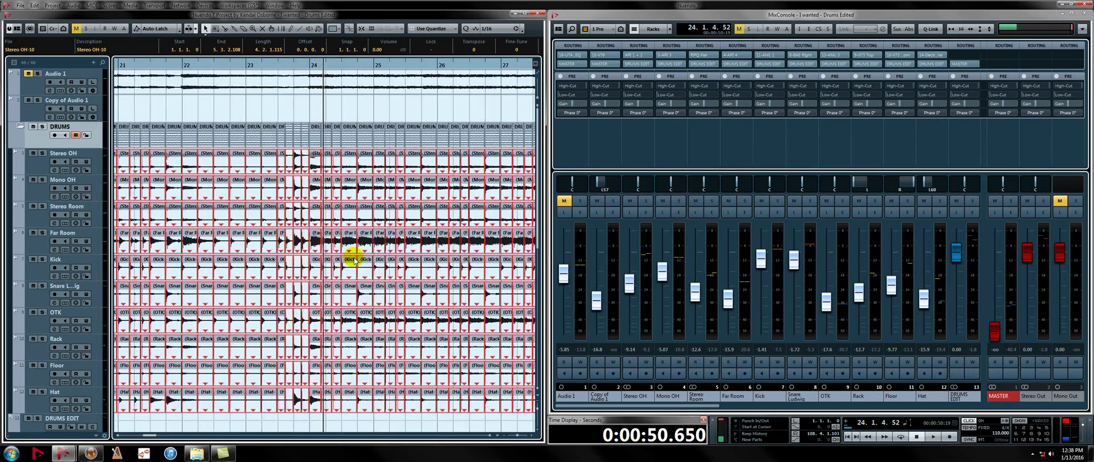
pyautogui.press('h')
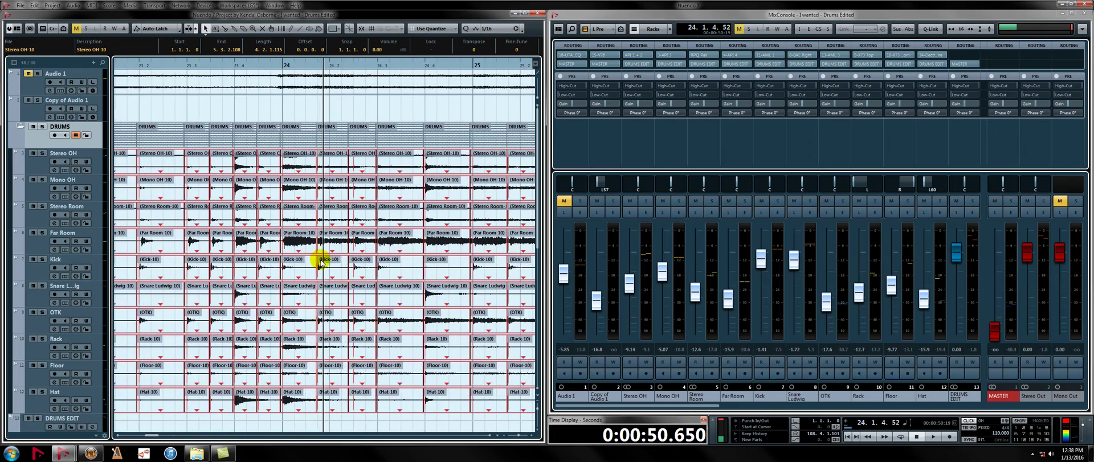
pyautogui.hscroll(5, 336, 274)
pyautogui.hscroll(3, 352, 291)
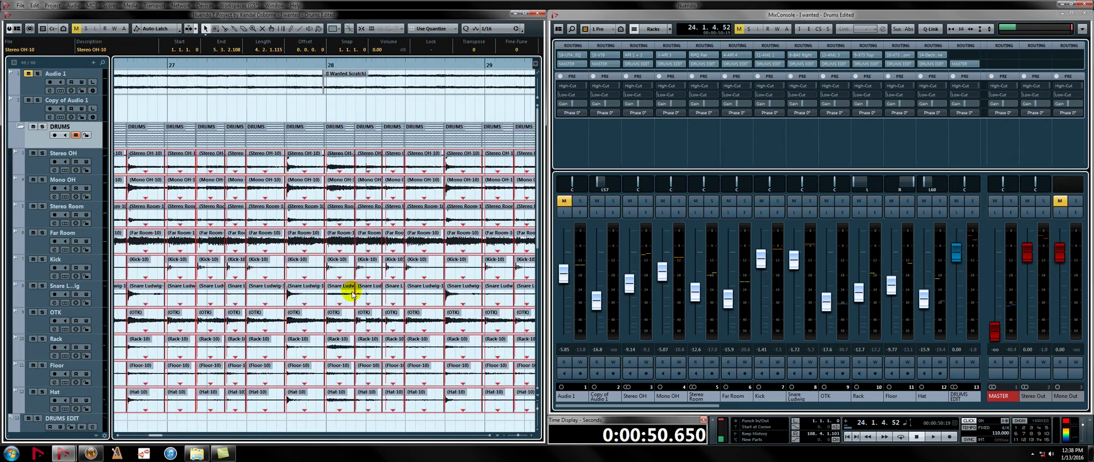
pyautogui.hscroll(5, 389, 289)
pyautogui.press('g')
pyautogui.press('g')
pyautogui.press('g')
pyautogui.press('g')
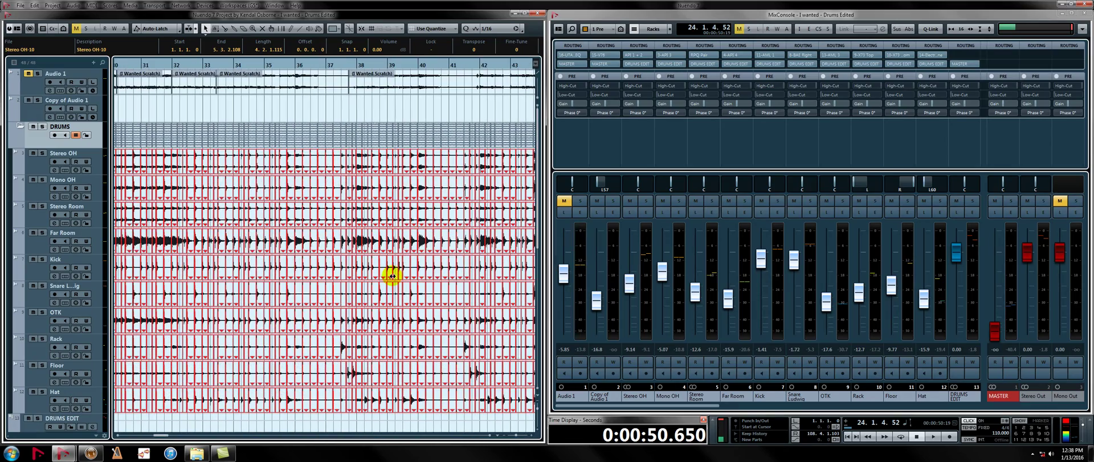
# - Play the edited drums from around bar 36, zooming to follow the playback
pyautogui.click(313, 73)
pyautogui.press('space')
pyautogui.press('h')
pyautogui.press('h')
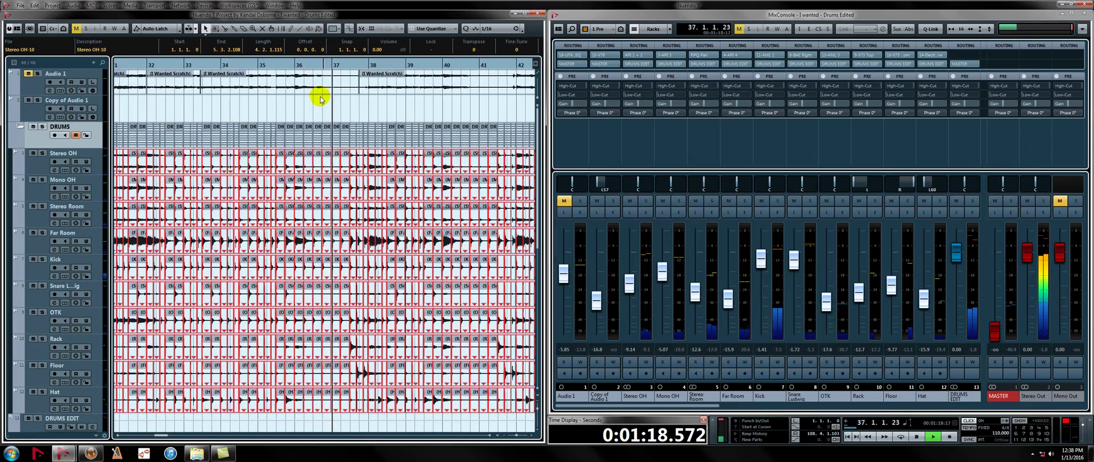
pyautogui.press('h')
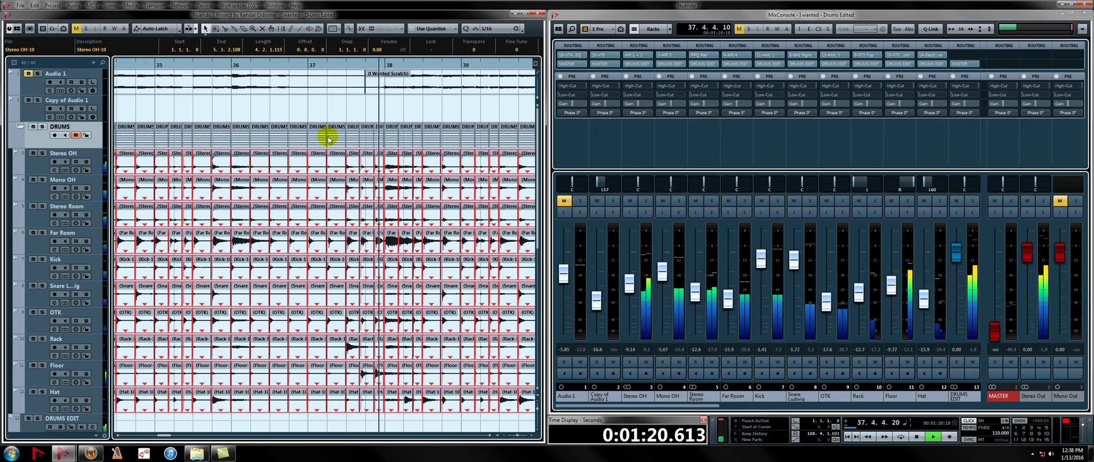
pyautogui.press('g')
pyautogui.press('g')
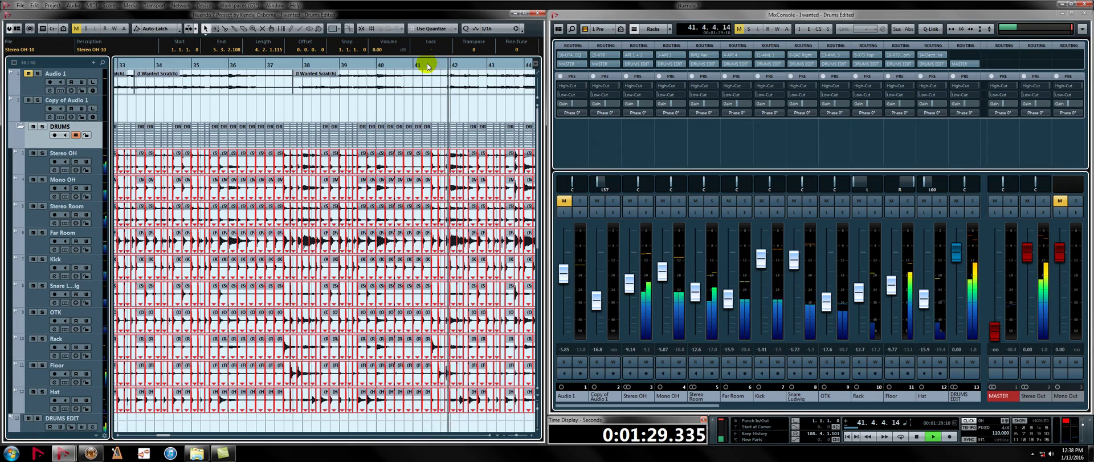
pyautogui.press('h')
pyautogui.press('h')
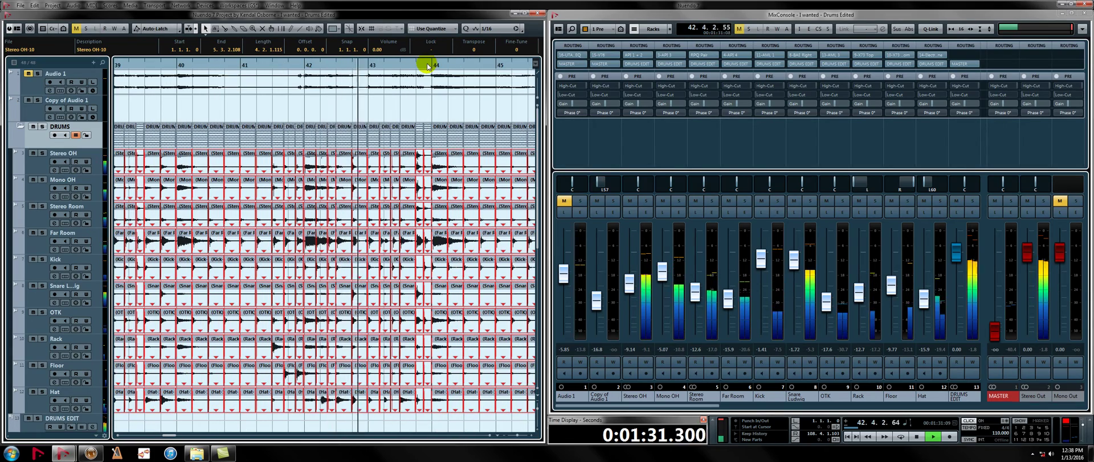
pyautogui.press('g')
pyautogui.press('g')
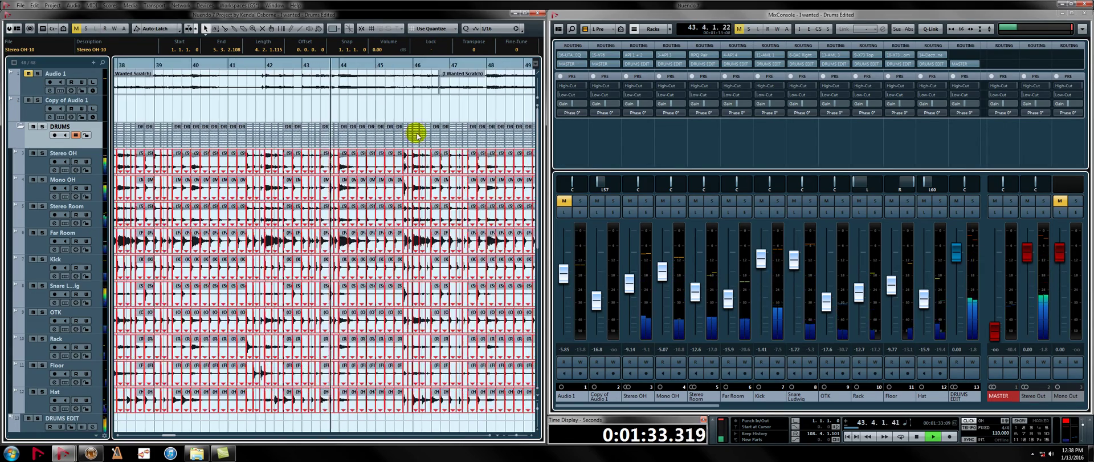
# - Place playback just before bar 46 and audition that passage up close
pyautogui.click(404, 66)
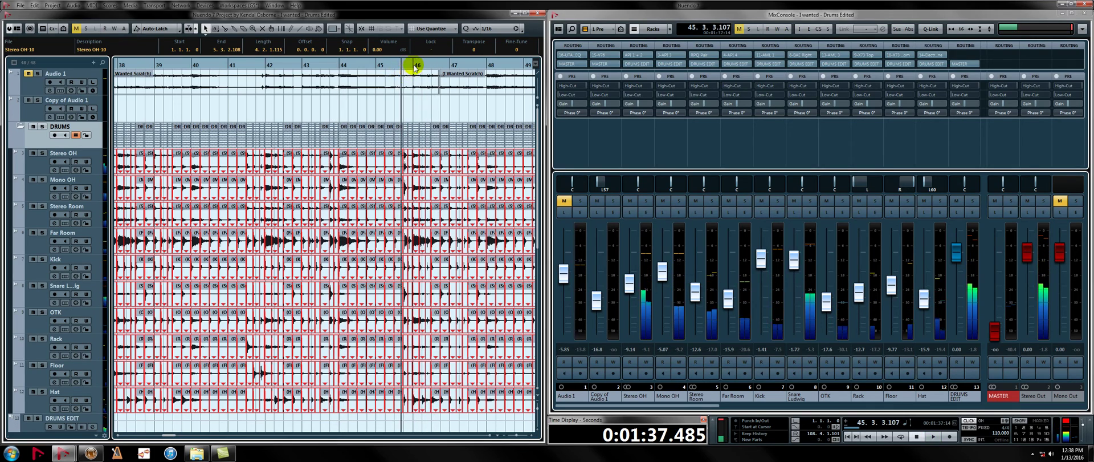
pyautogui.press('h')
pyautogui.press('h')
pyautogui.press('h')
pyautogui.press('h')
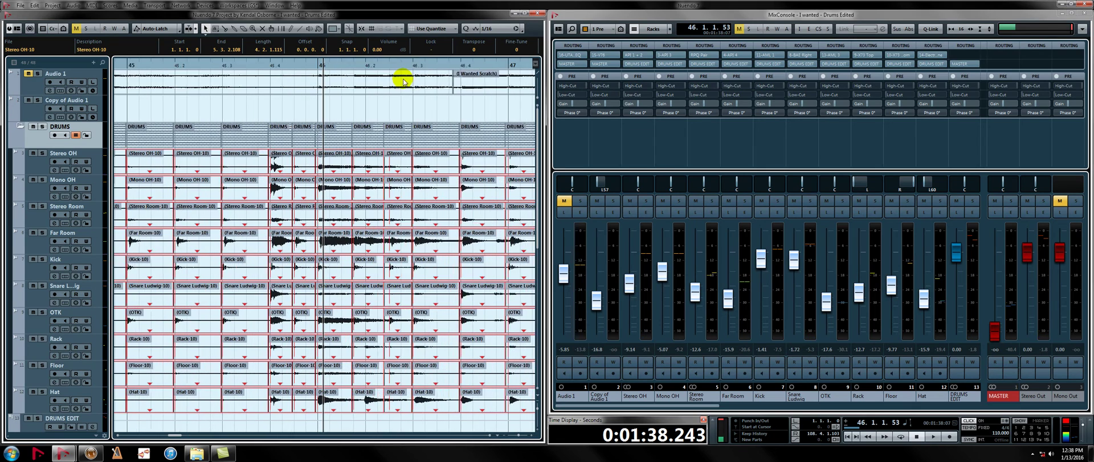
pyautogui.press('space')
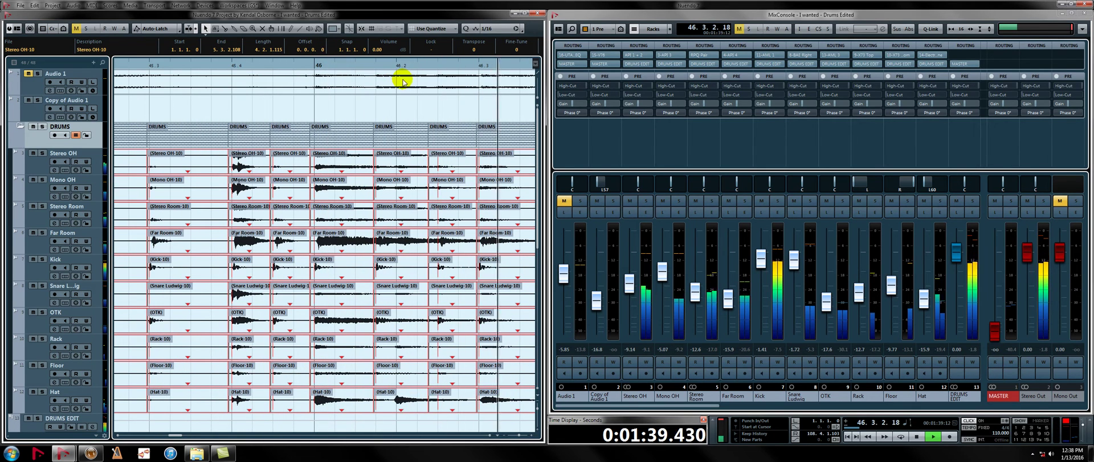
pyautogui.press('space')
pyautogui.hscroll(4, 385, 278)
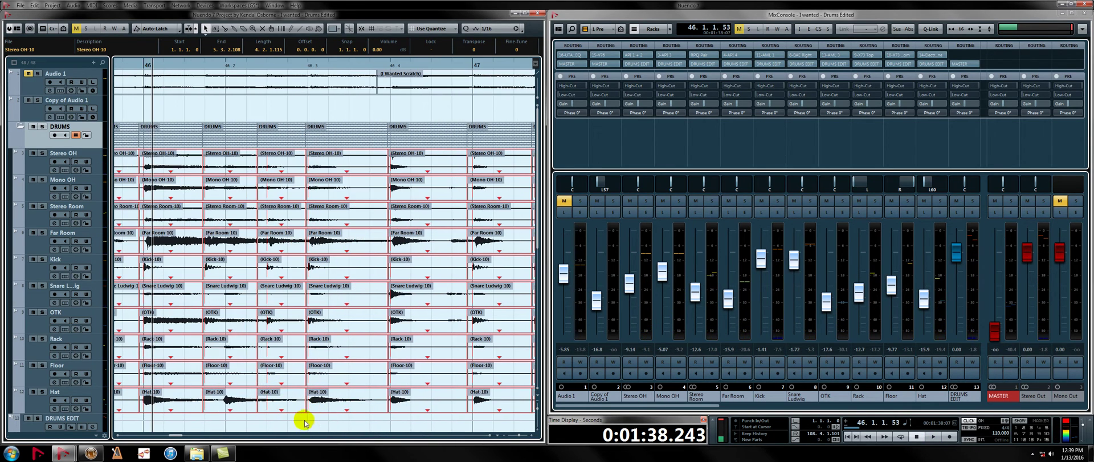
# - Move the drum slices after 46.2 on all tracks to 46.3 and check their crossfade
pyautogui.click(240, 407)
pyautogui.moveTo(256, 395); pyautogui.dragTo(203, 409)
pyautogui.doubleClick(204, 410)
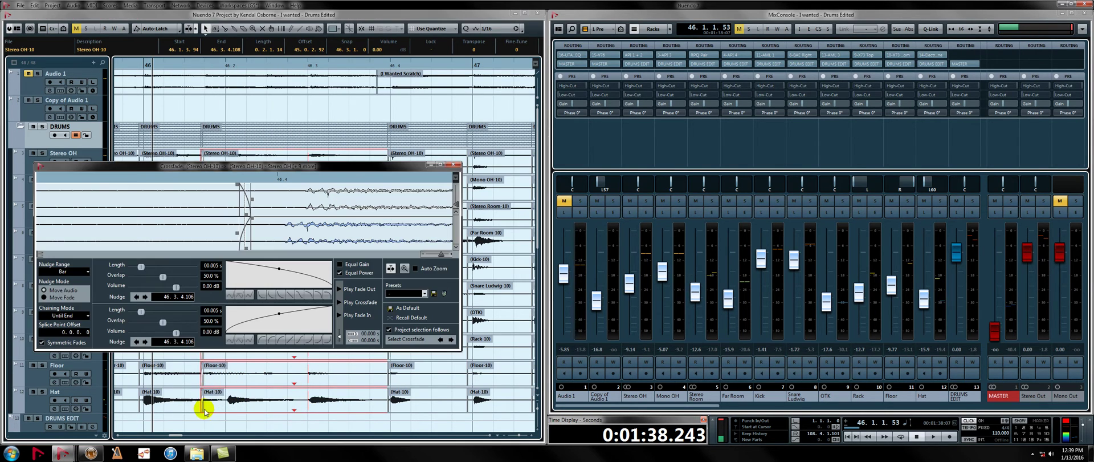
pyautogui.click(454, 166)
# - Audition the preceding slices, then split the drum slices at two points across all tracks
pyautogui.keyDown('shift'); pyautogui.click(183, 399); pyautogui.keyUp('shift')
pyautogui.press('space')
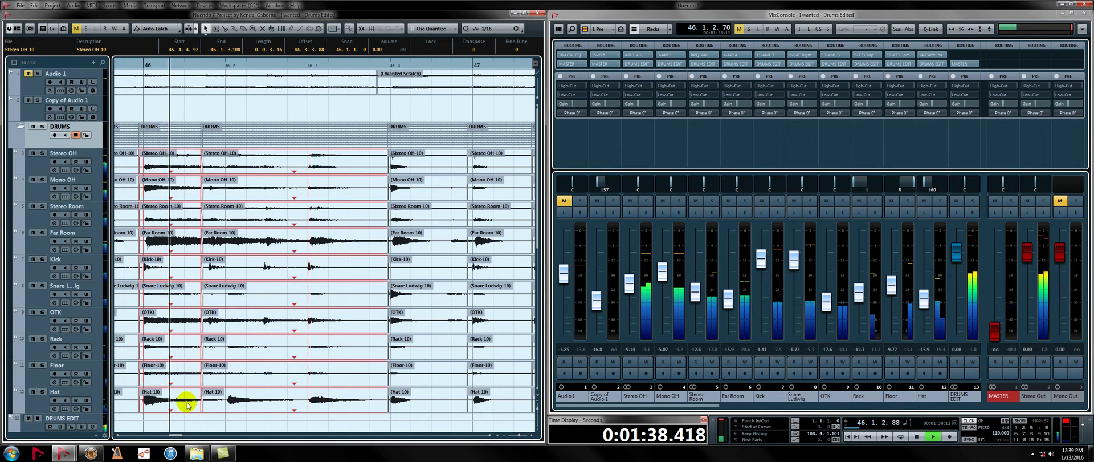
pyautogui.press('space')
pyautogui.keyDown('alt'); pyautogui.click(260, 268); pyautogui.keyUp('alt')
pyautogui.keyDown('alt'); pyautogui.click(303, 271); pyautogui.keyUp('alt')
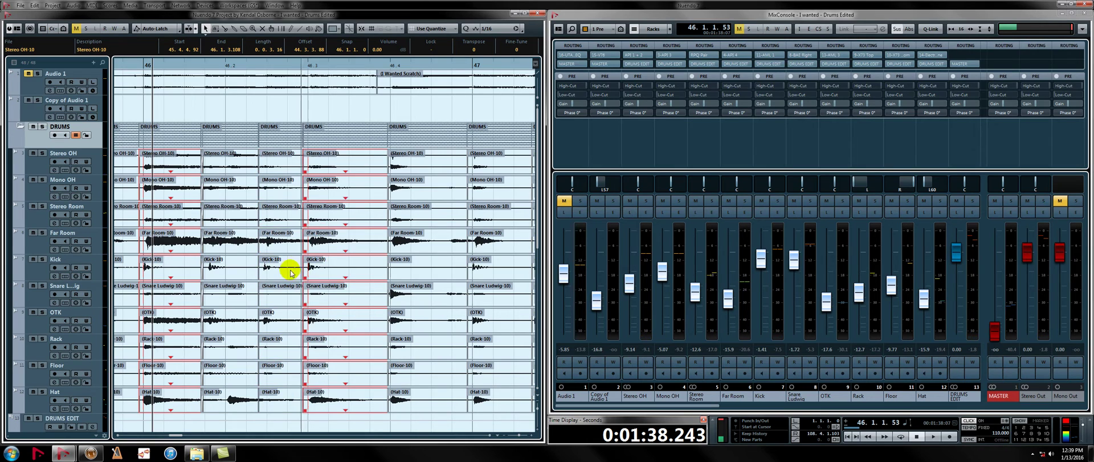
pyautogui.click(279, 272)
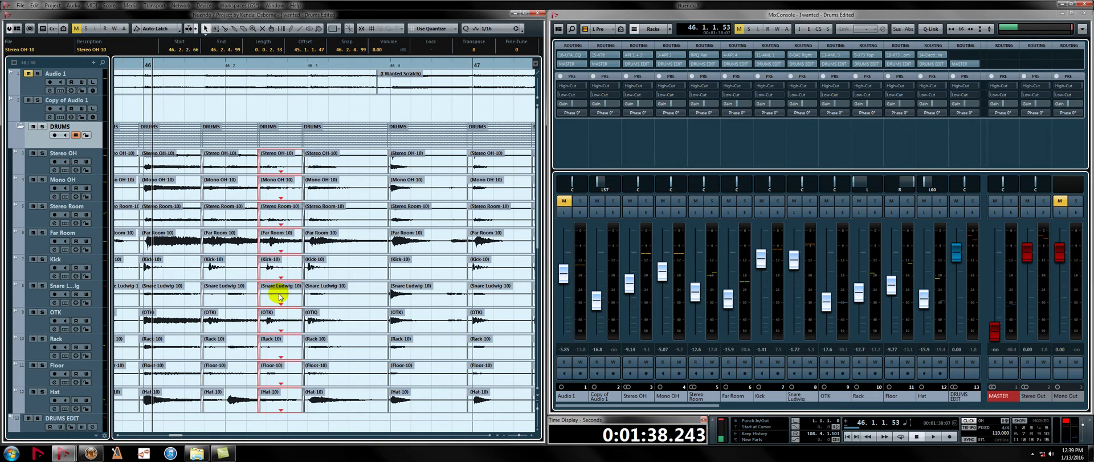
# - Play back the edited passage, then zoom out to view bars 29–61
pyautogui.press('space')
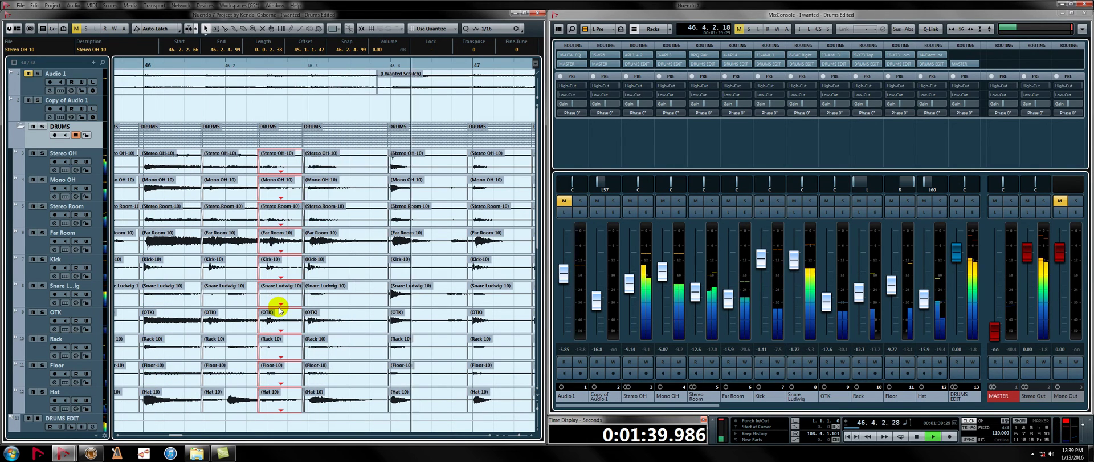
pyautogui.press('g')
pyautogui.press('g')
pyautogui.press('space')
pyautogui.press('g')
pyautogui.press('g')
pyautogui.press('g')
pyautogui.press('g')
pyautogui.press('g')
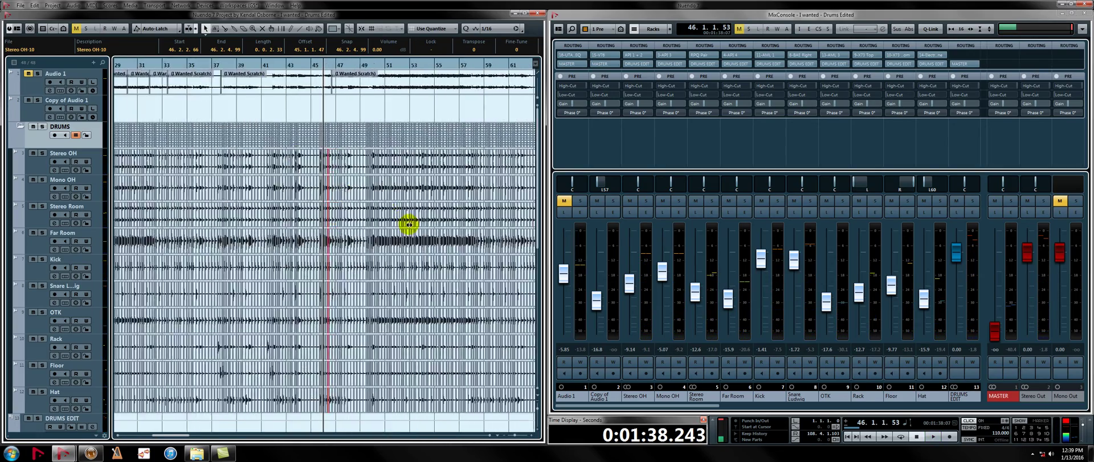
pyautogui.press('g')
pyautogui.press('g')
pyautogui.press('g')
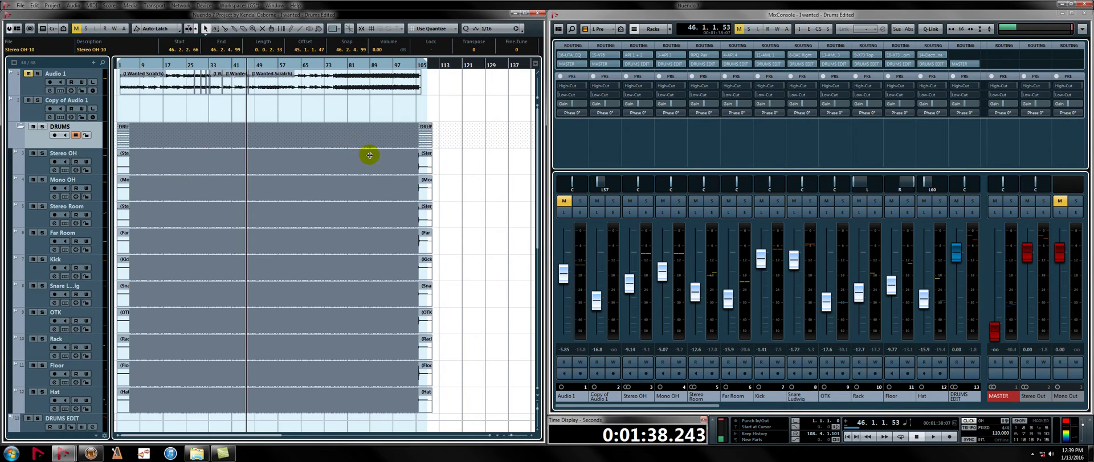
# - Zoom out to the whole project and park the playback position at bar 77
pyautogui.press('g')
pyautogui.press('g')
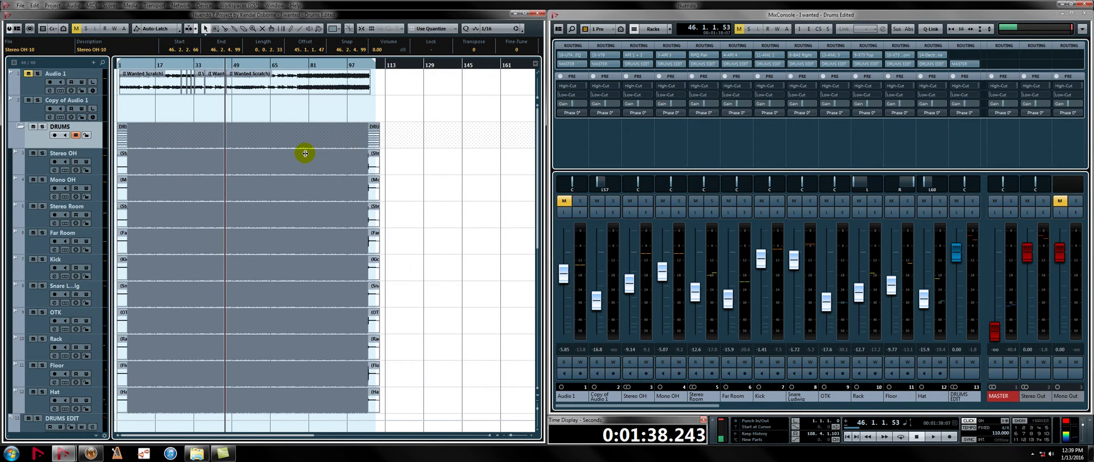
pyautogui.moveTo(268, 61); pyautogui.dragTo(272, 66)
# - Inspect the drum edits around bar 77, zoom out to the whole song, and select the Range Selection tool
pyautogui.press('h')
pyautogui.press('h')
pyautogui.press('h')
pyautogui.press('h')
pyautogui.press('h')
pyautogui.press('h')
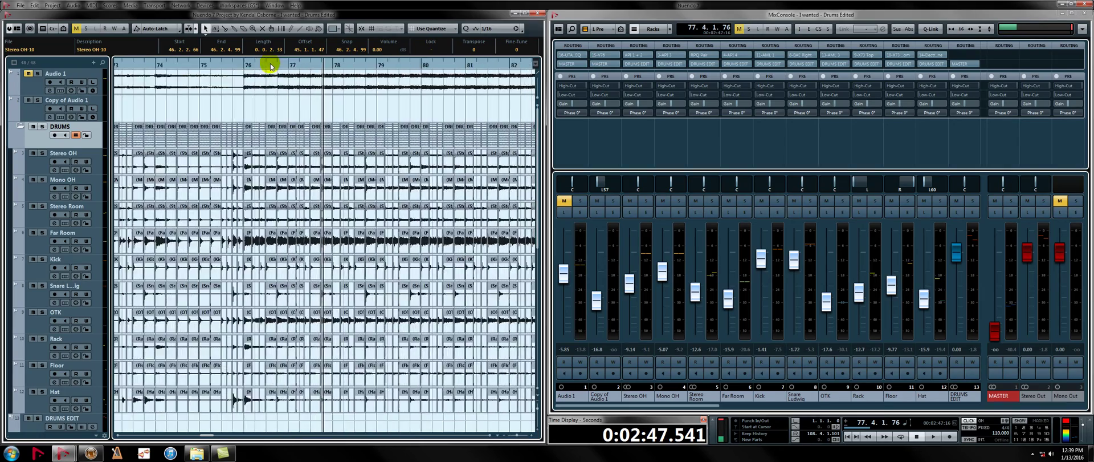
pyautogui.press('g')
pyautogui.press('g')
pyautogui.press('g')
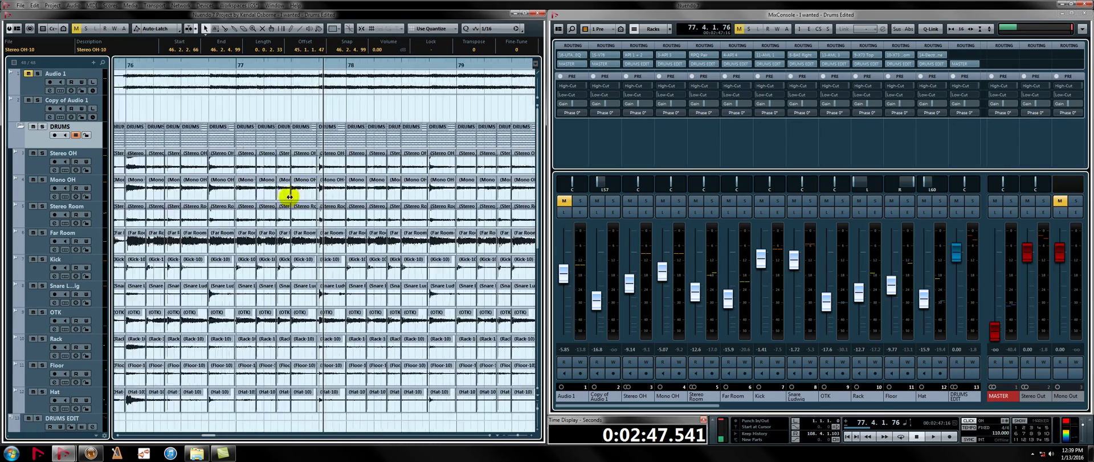
pyautogui.press('g')
pyautogui.press('g')
pyautogui.press('g')
pyautogui.press('g')
pyautogui.press('g')
pyautogui.press('g')
pyautogui.press('g')
pyautogui.press('g')
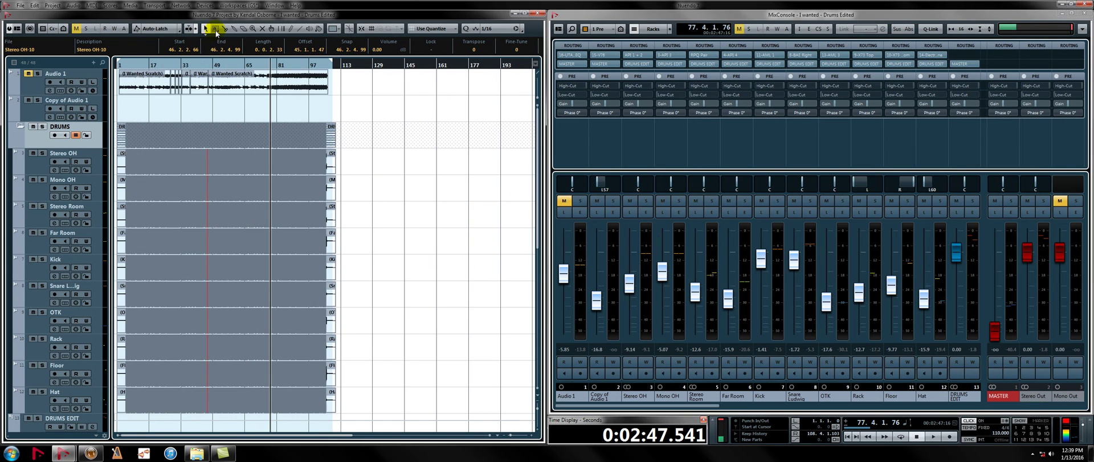
pyautogui.press('2')
# - Bounce the range from bar 1 to 112 across Stereo OH to Hat, replacing the slices
pyautogui.moveTo(342, 395); pyautogui.dragTo(65, 165)
pyautogui.hotkey('ctrl', 'b')
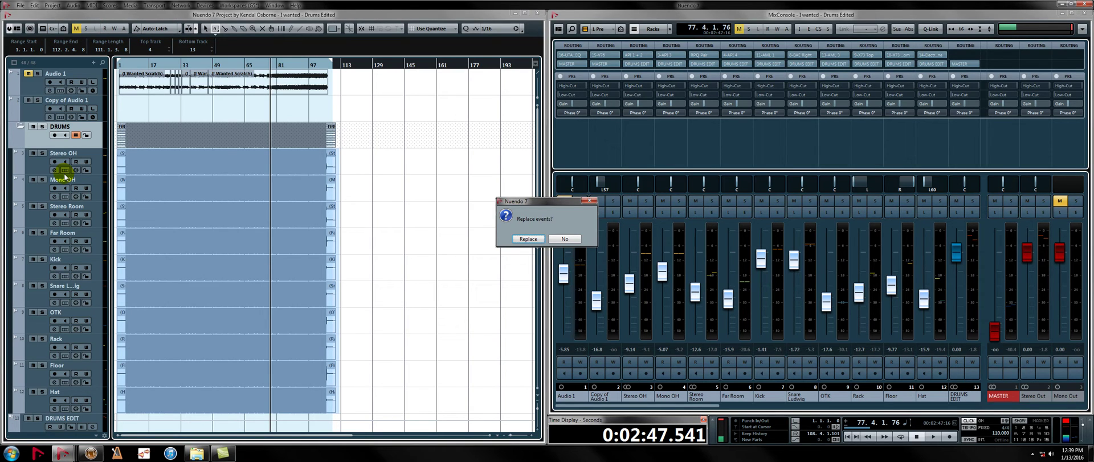
pyautogui.press('Return')
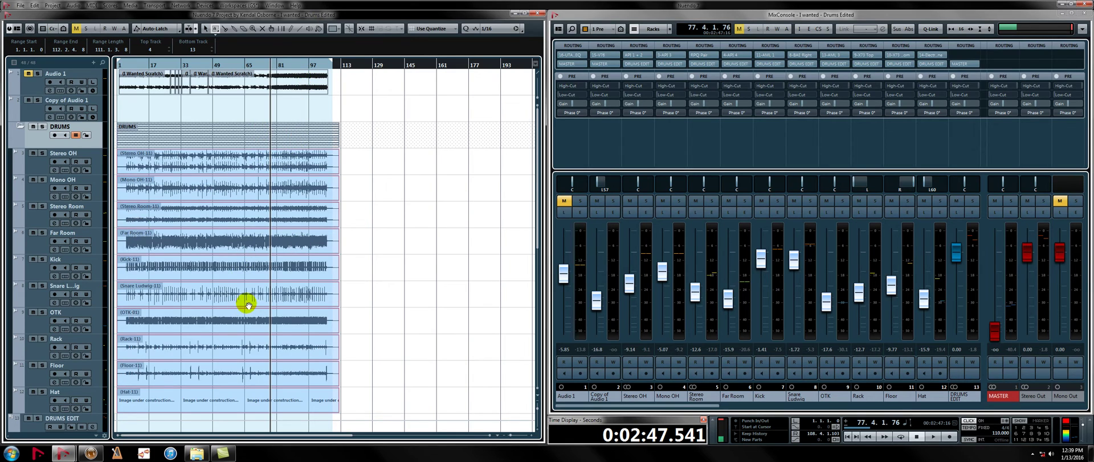
# - Scroll up to the DRUMS folder track and collapse it
pyautogui.scroll(3, 247, 304)
pyautogui.scroll(3, 245, 303)
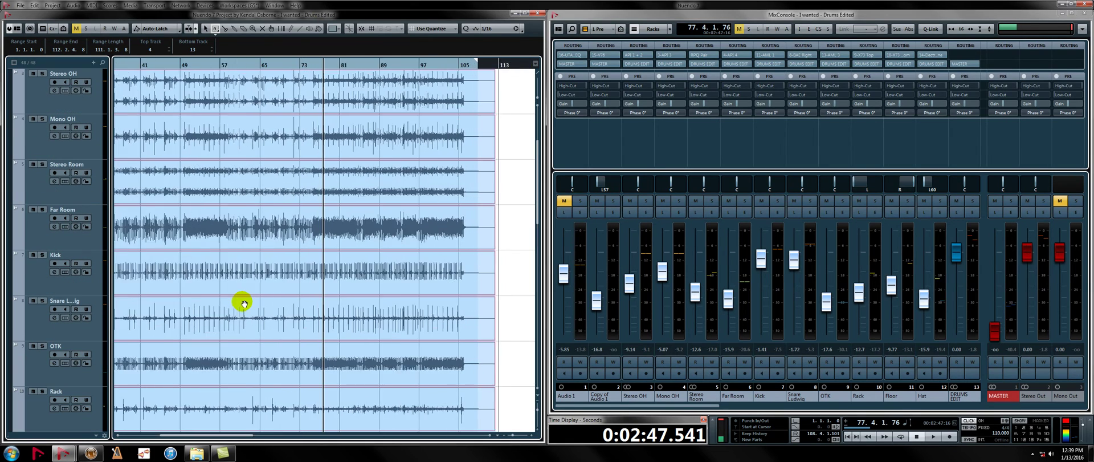
pyautogui.scroll(1, 244, 304)
pyautogui.scroll(1, 359, 168)
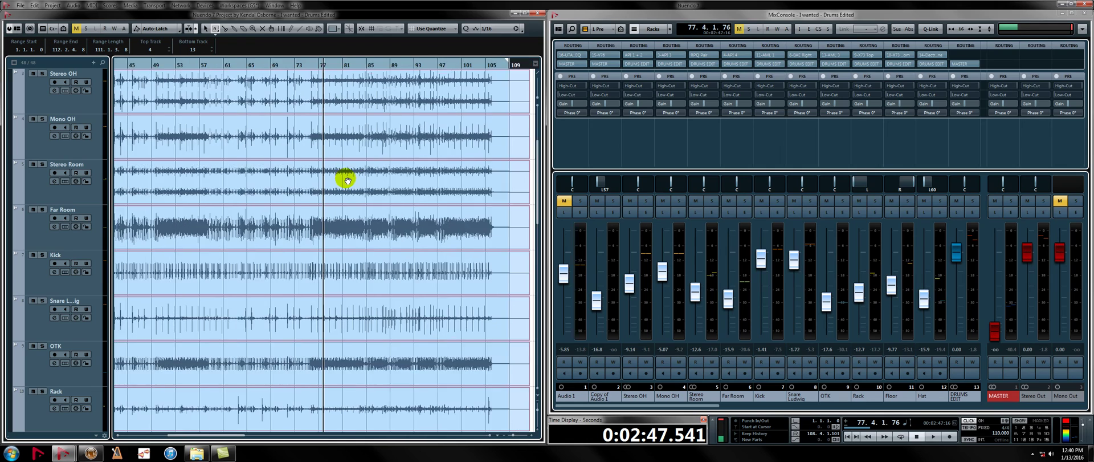
pyautogui.scroll(-4, 346, 180)
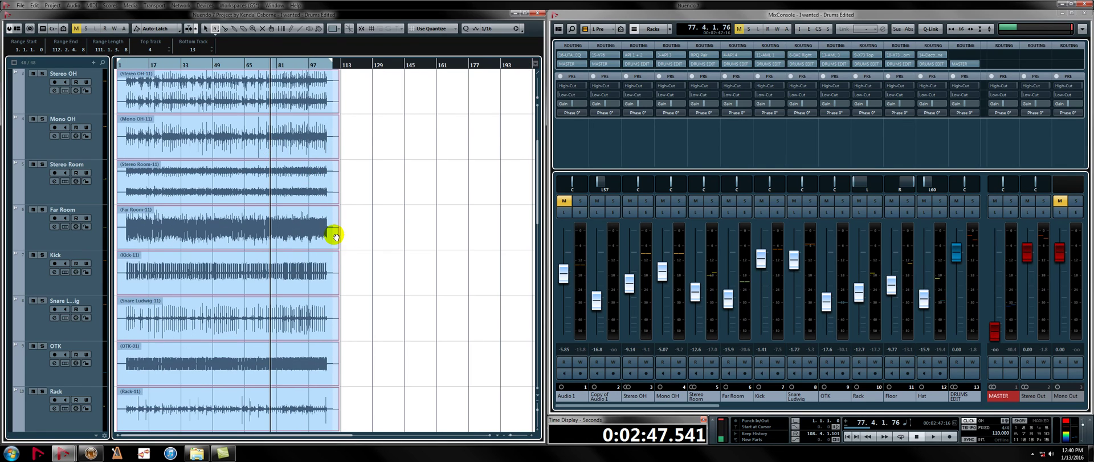
pyautogui.scroll(3, 335, 236)
pyautogui.click(16, 100)
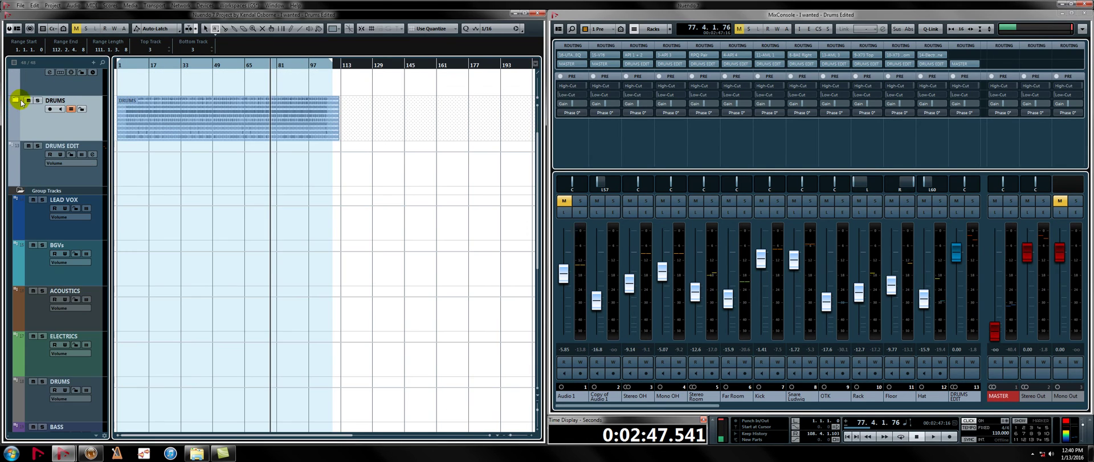
# - Drag the DRUMS folder row taller so its bounced drum waveforms show
pyautogui.scroll(2, 214, 216)
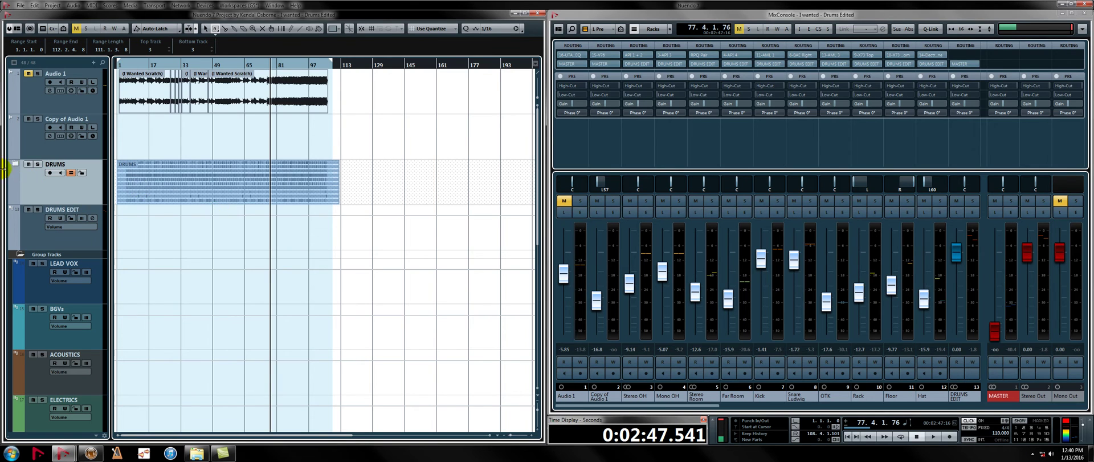
pyautogui.press('h')
pyautogui.press('h')
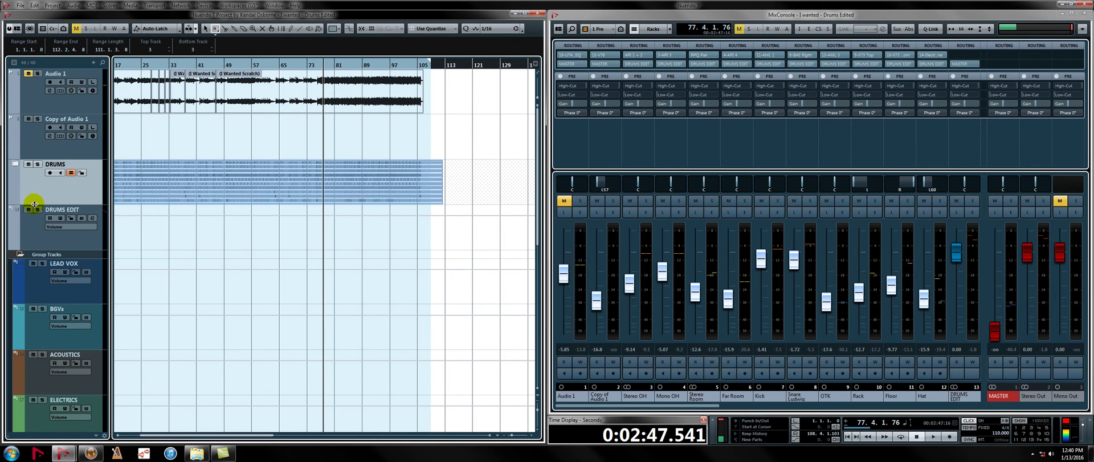
pyautogui.moveTo(33, 207); pyautogui.dragTo(33, 316)
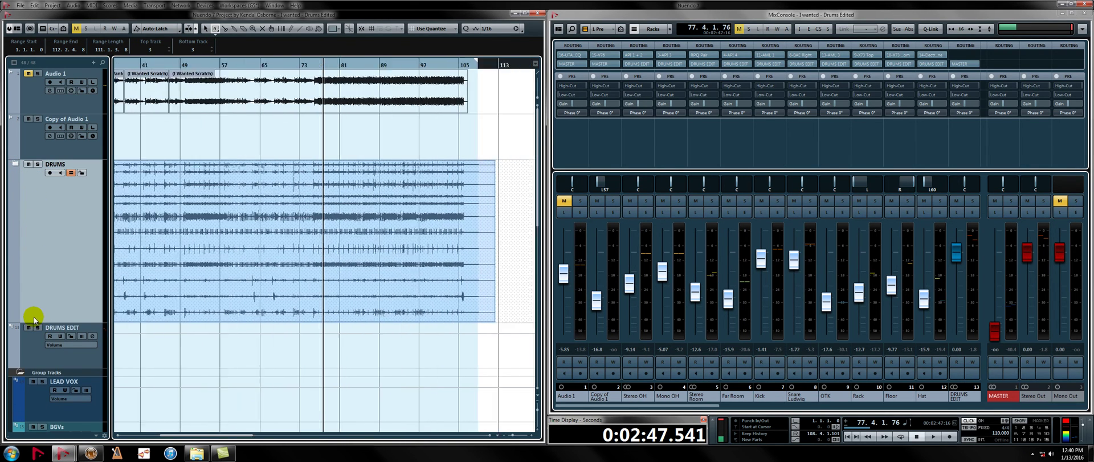
pyautogui.press('g')
pyautogui.press('g')
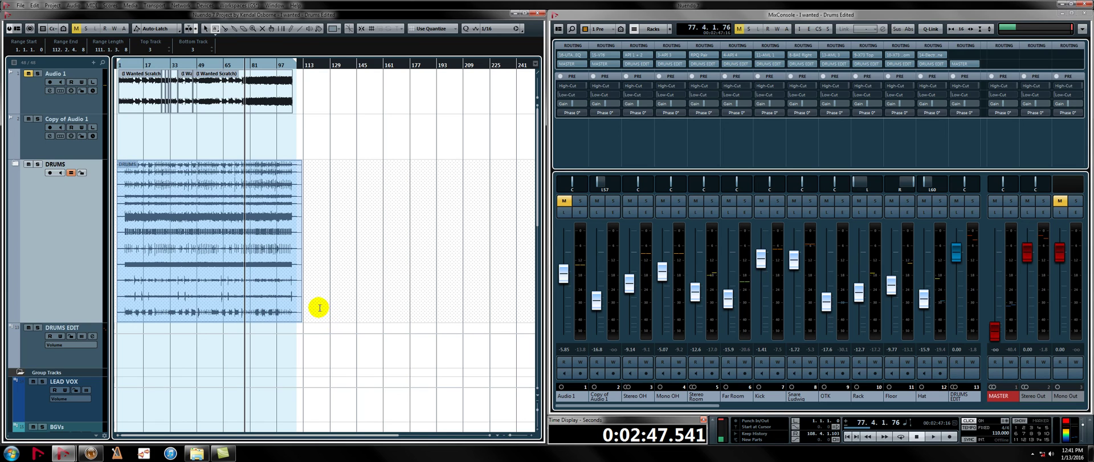
# - Reduce the DRUMS folder row to minimum height with Alt+Up
pyautogui.hotkey('alt', 'Up')
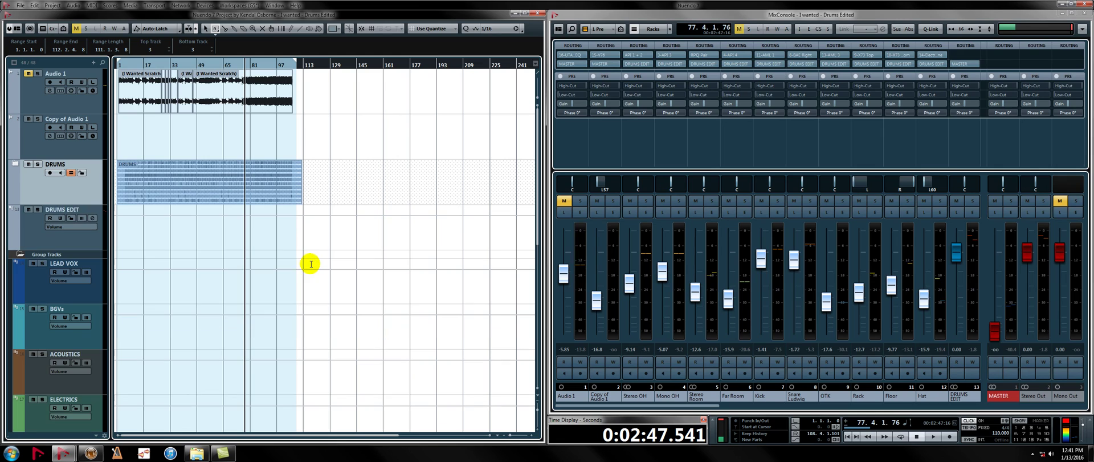